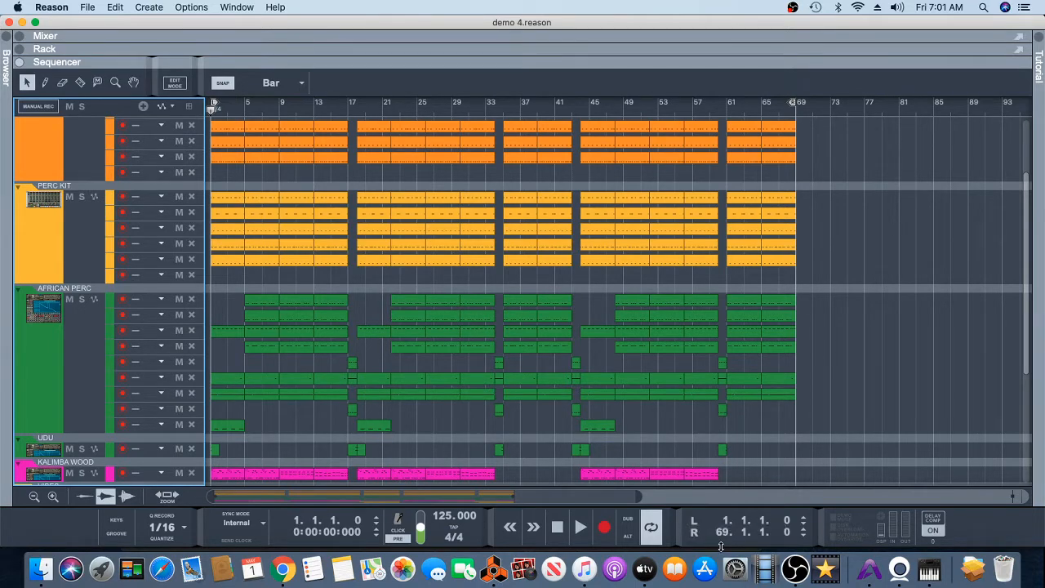
Show the mixer and look over all channels, from dynamics and EQ to faders, bus outputs and the master section.
key(F5)
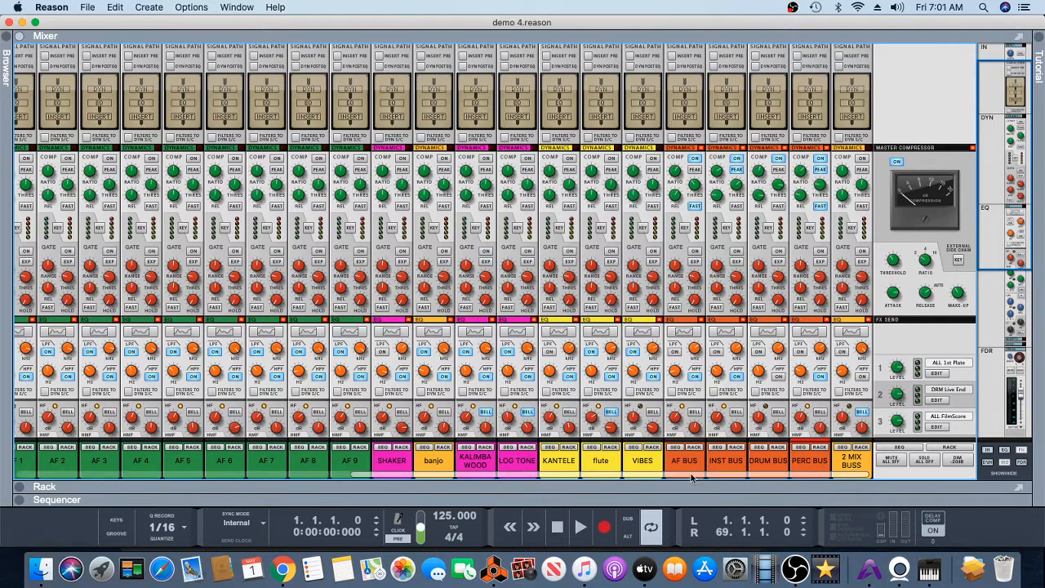
drag(686, 479, 145, 486)
scroll(157, 392, down, 3)
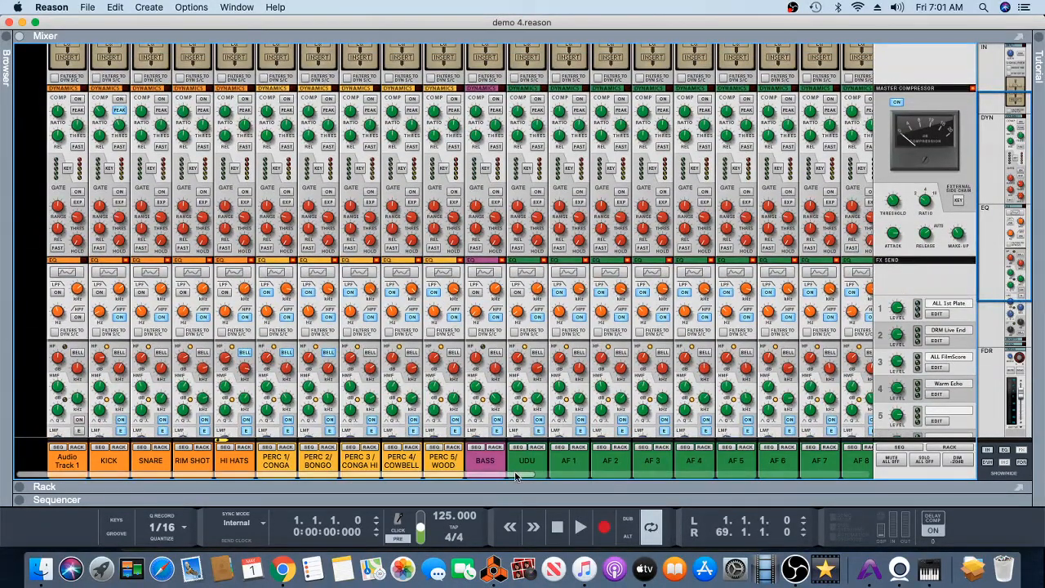
drag(515, 476, 860, 476)
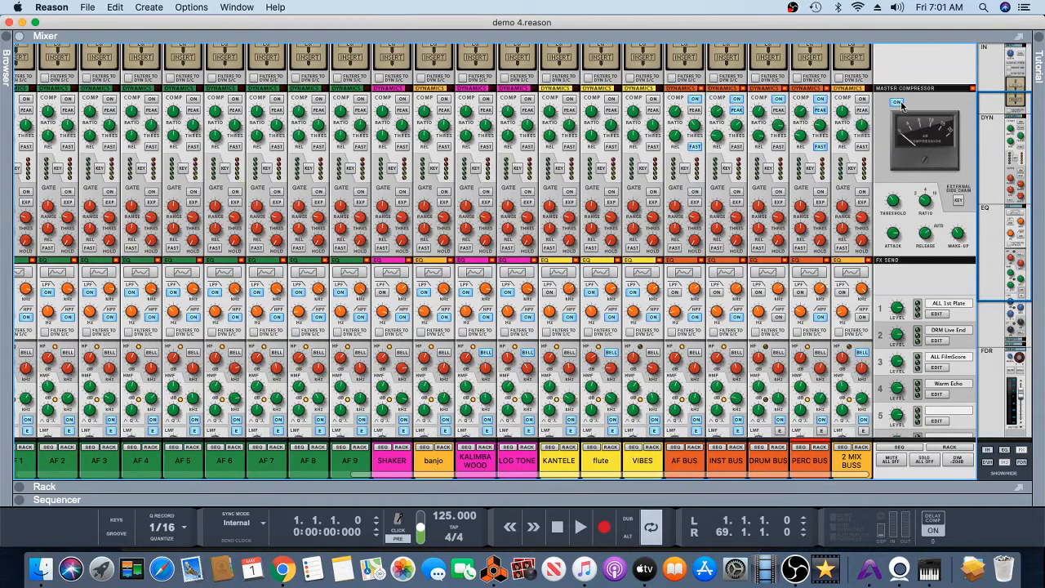
scroll(500, 348, down, 8)
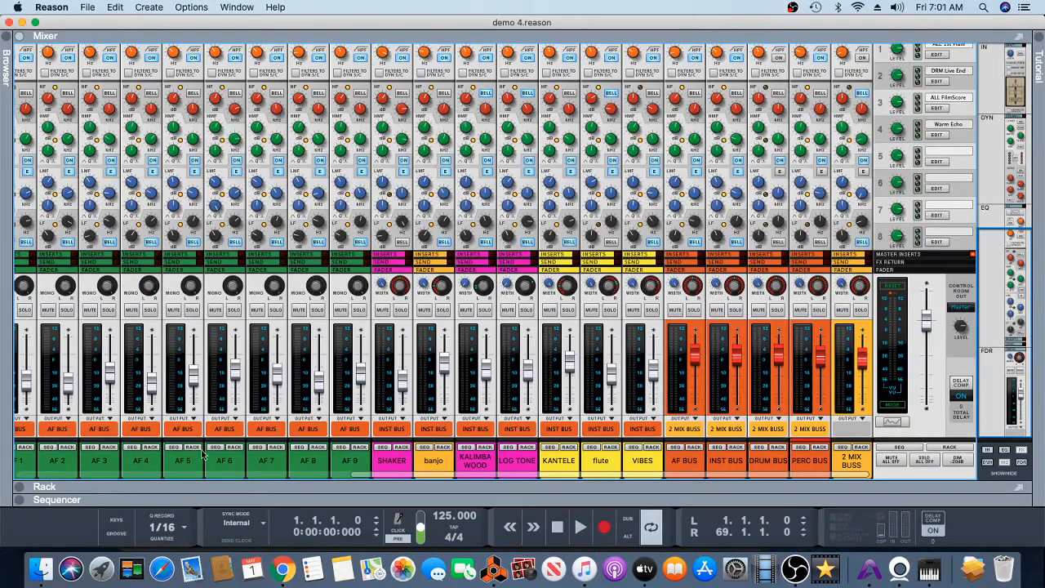
drag(439, 475, 81, 485)
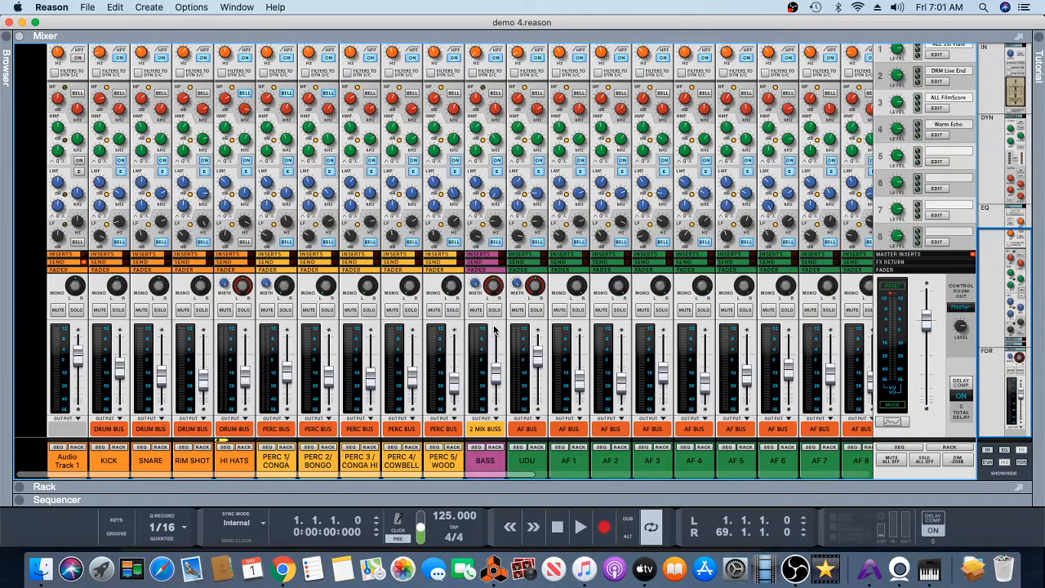
scroll(494, 329, up, 10)
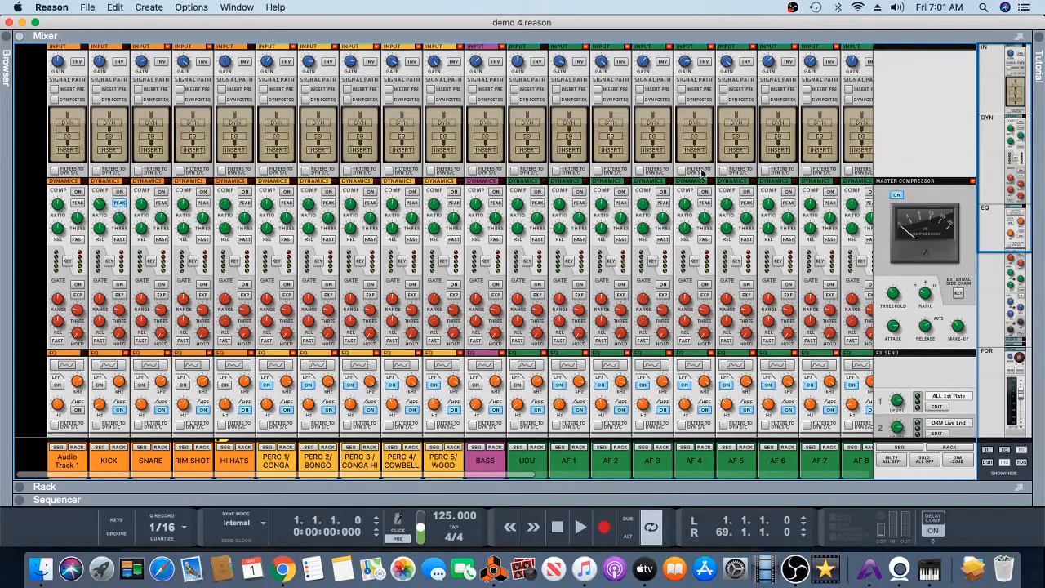
scroll(572, 298, down, 10)
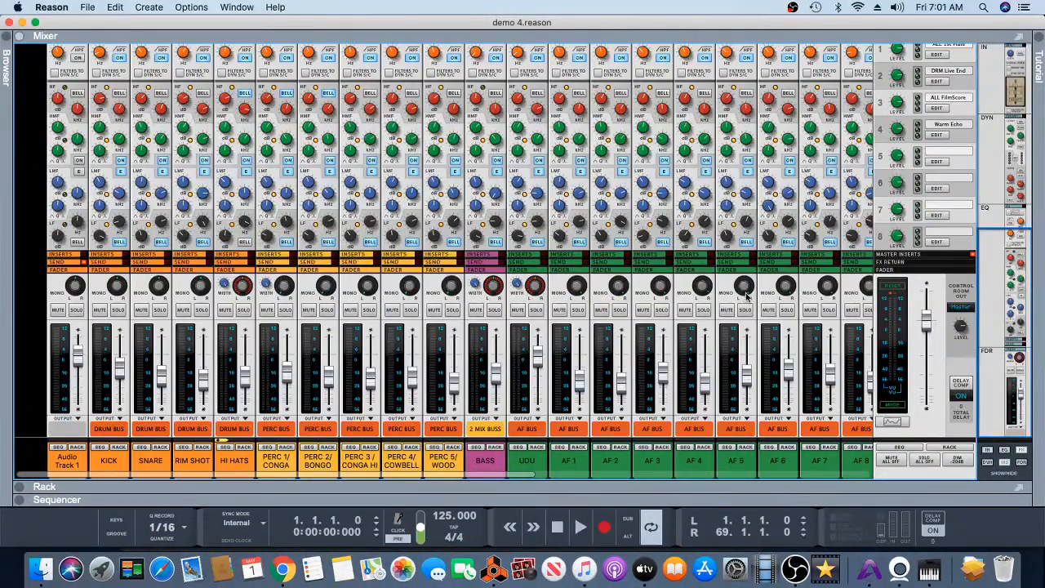
Start song playback and cut the Audio Track 1 channel together with its track.
click(574, 529)
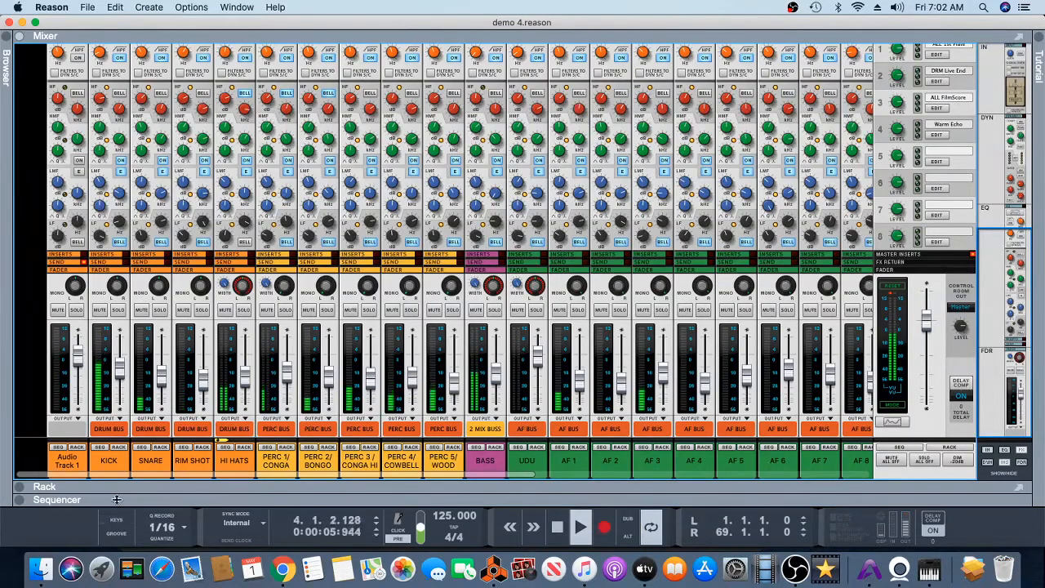
click(79, 463)
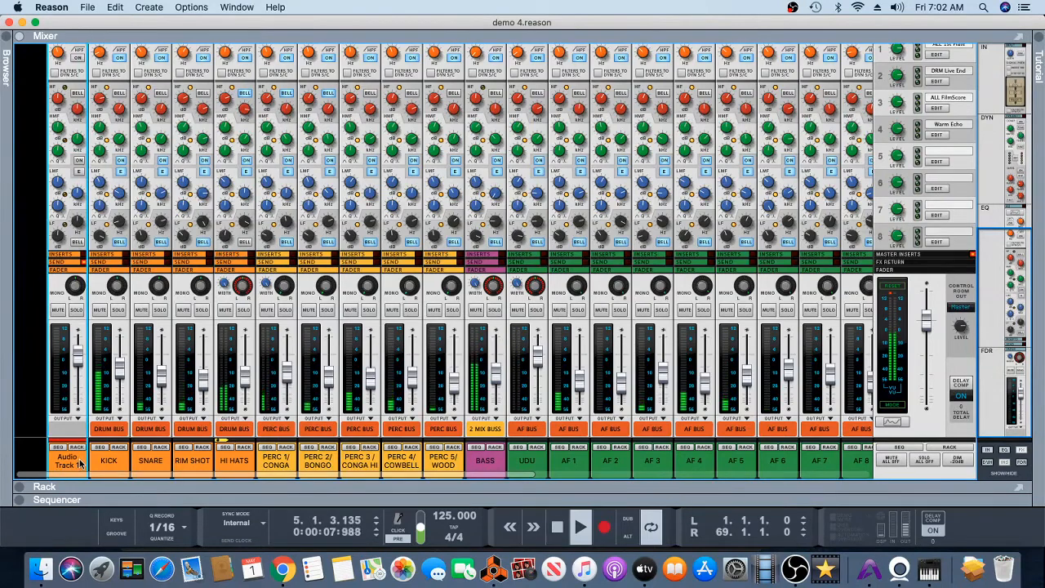
right_click(79, 464)
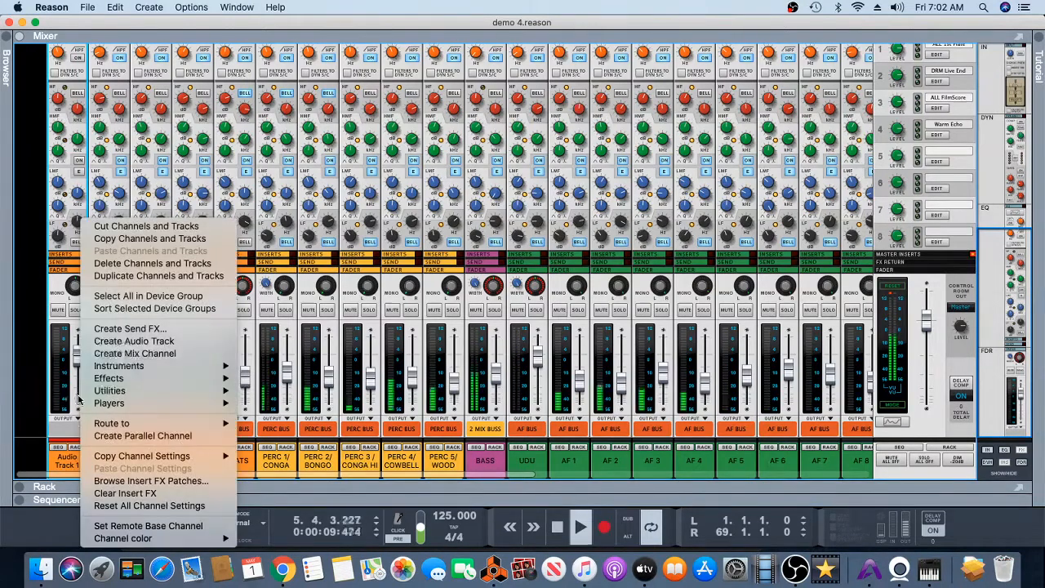
click(107, 227)
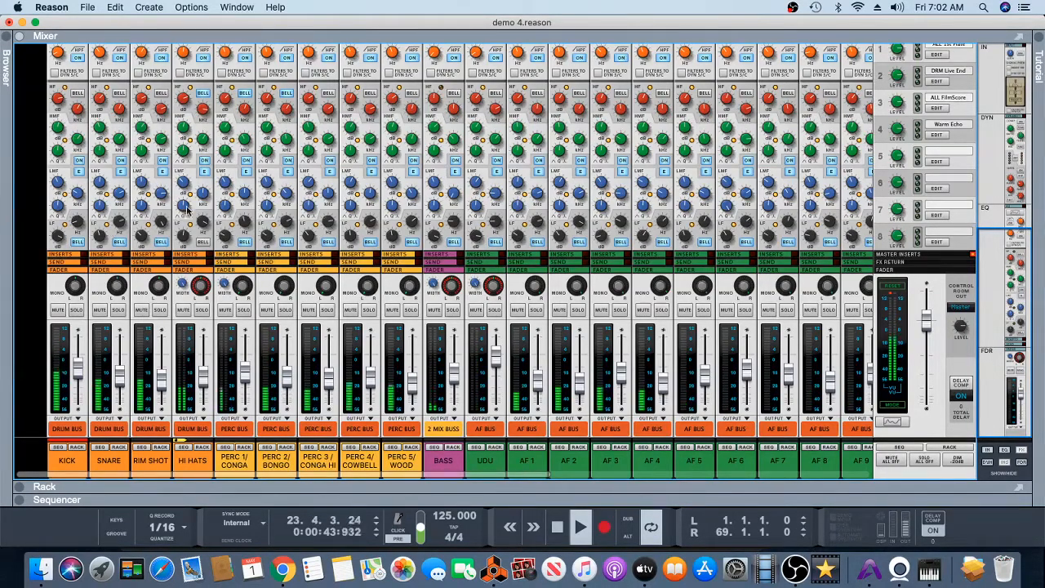
Look at the rack and the sequencer while the song plays, then return to the mixer and stop playback.
drag(292, 487, 294, 49)
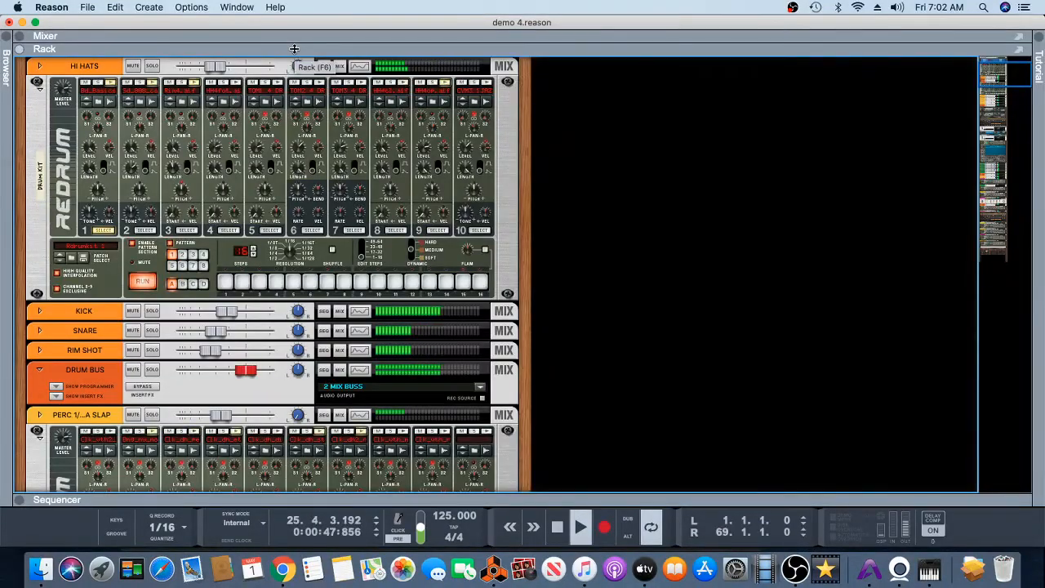
click(294, 49)
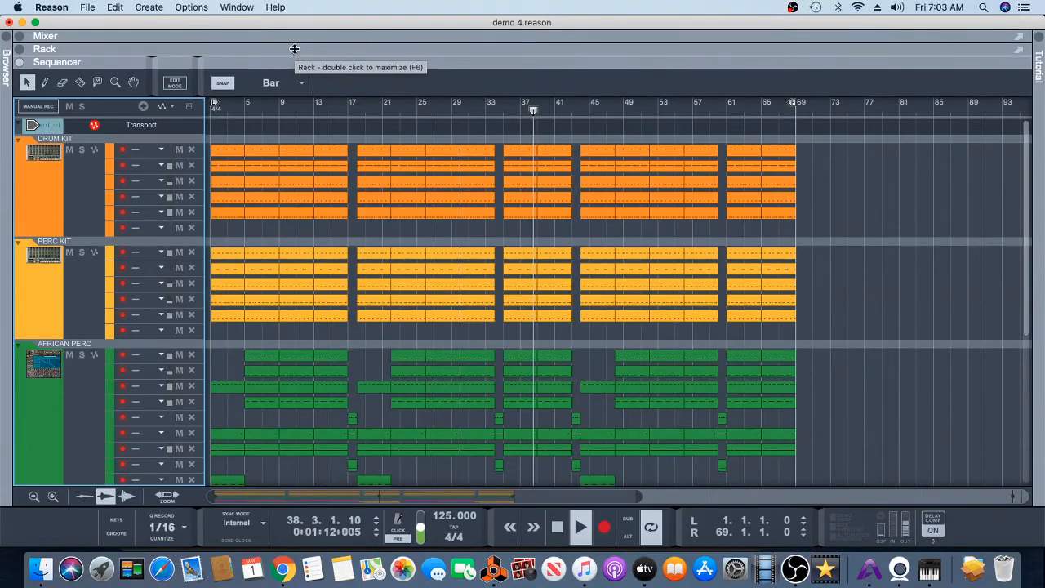
key(F5)
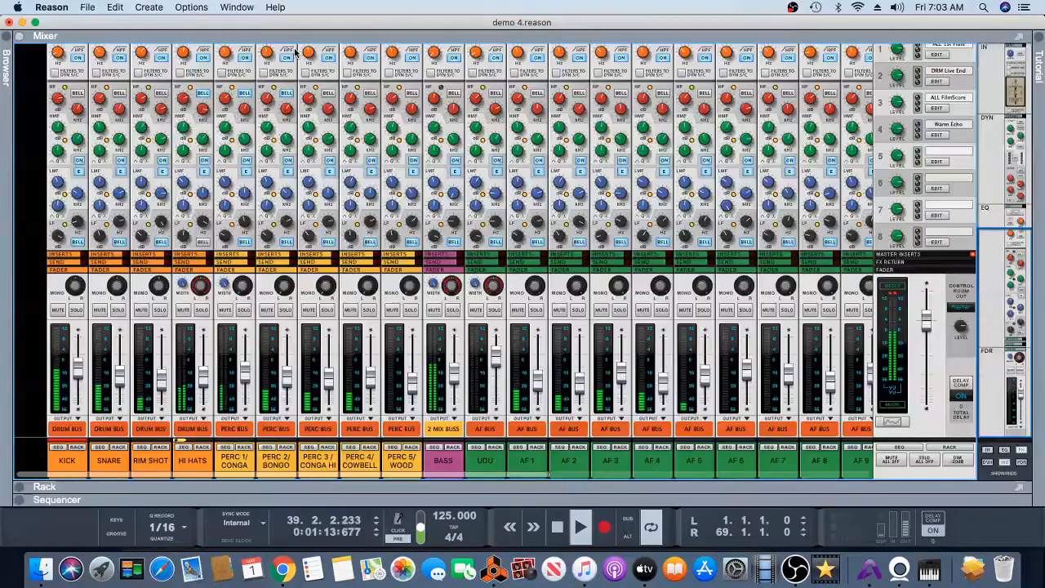
click(558, 529)
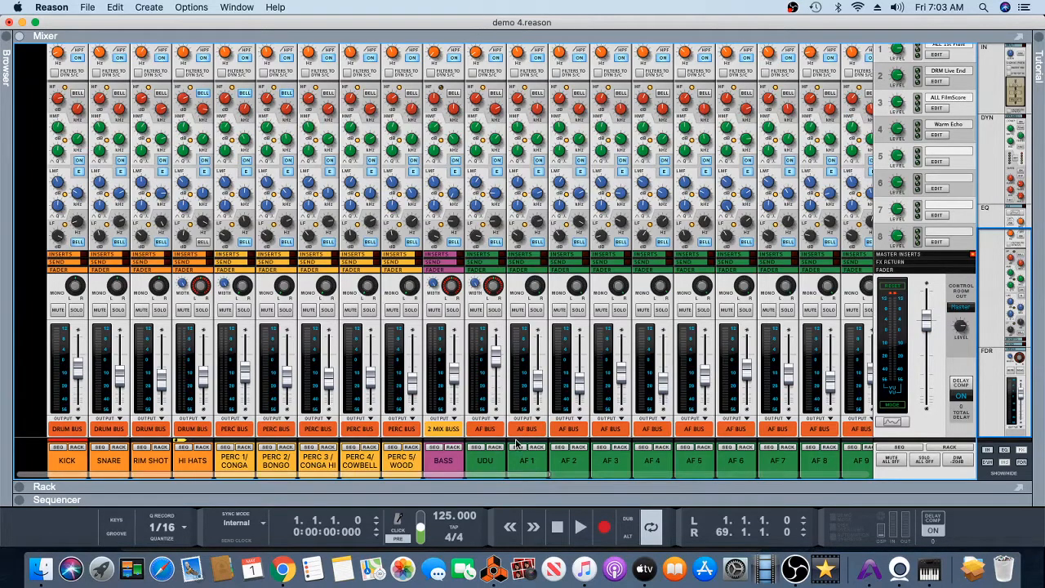
Solo the KICK channel and compare its sound with the EQ off and on in the Spectrum EQ window.
scroll(535, 396, up, 3)
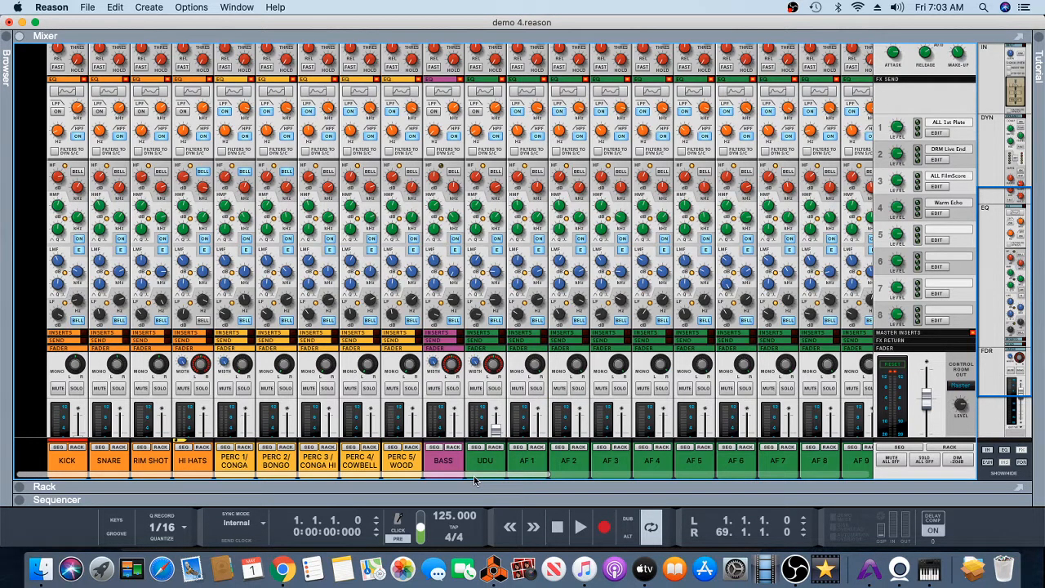
click(76, 389)
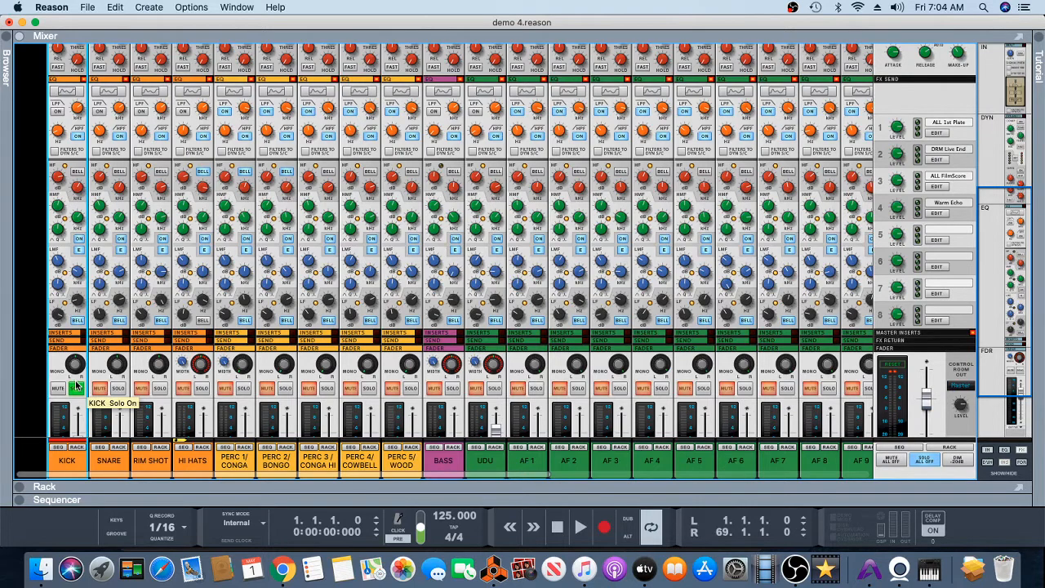
click(75, 387)
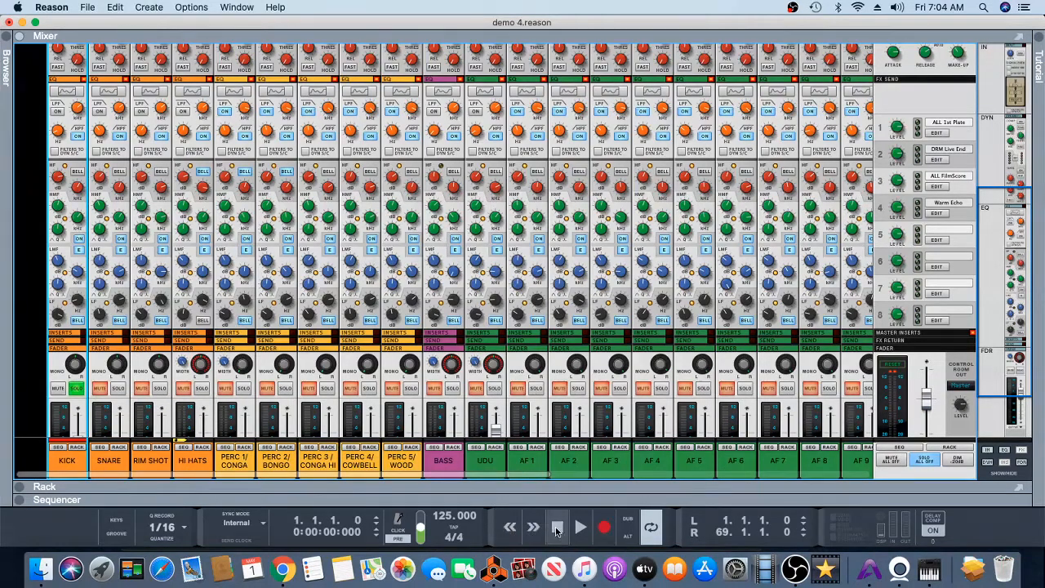
click(65, 90)
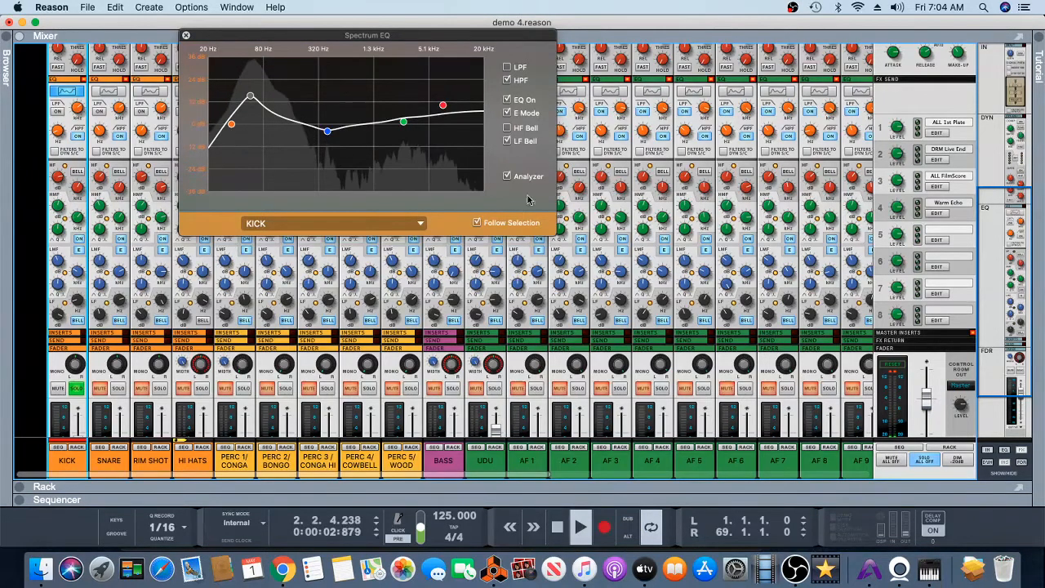
click(508, 100)
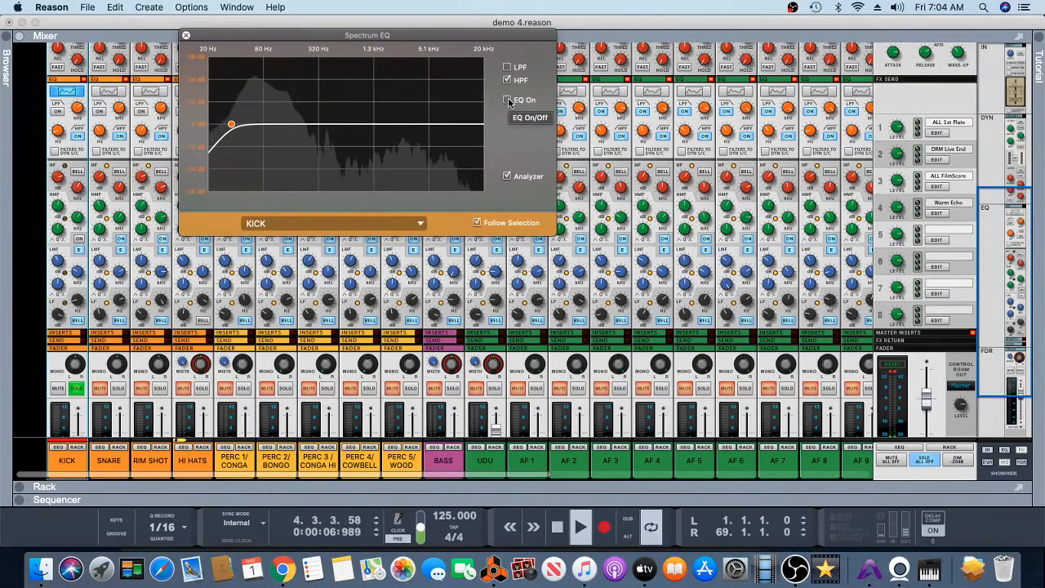
click(507, 99)
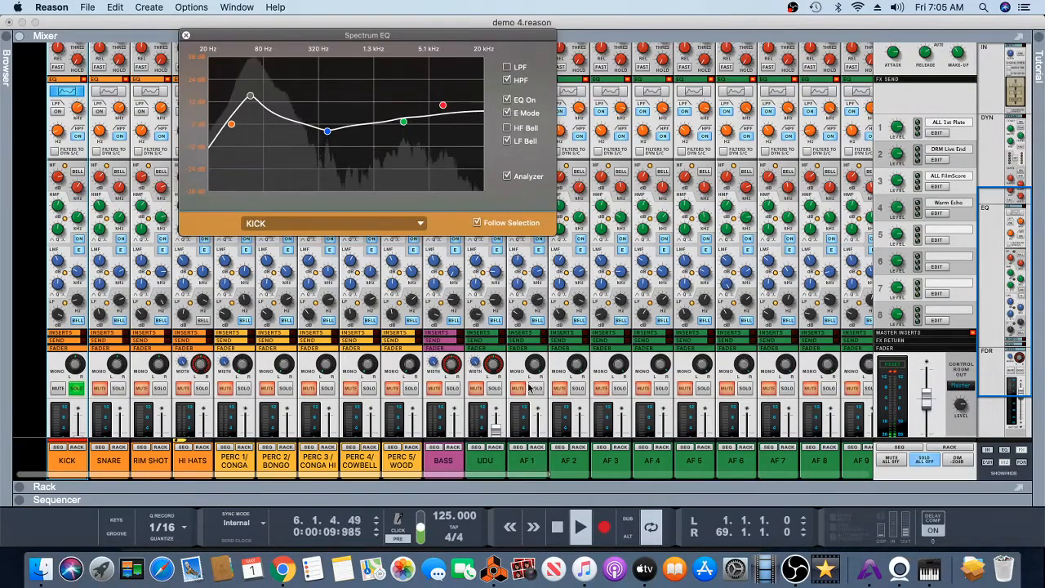
double_click(557, 528)
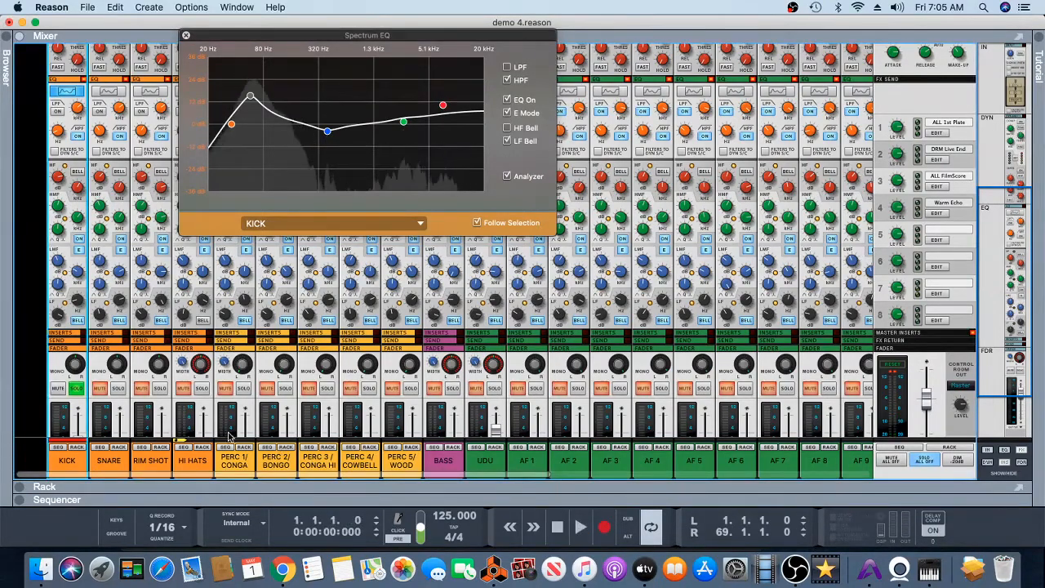
Move the solo from KICK to SNARE and compare the snare's sound during playback with its EQ off and on.
click(118, 388)
click(75, 389)
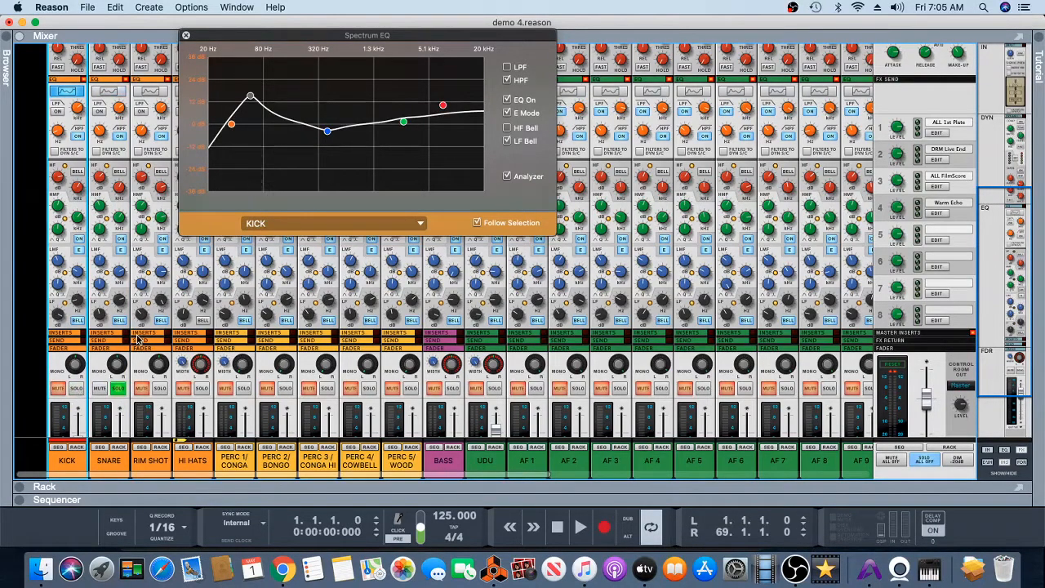
click(110, 462)
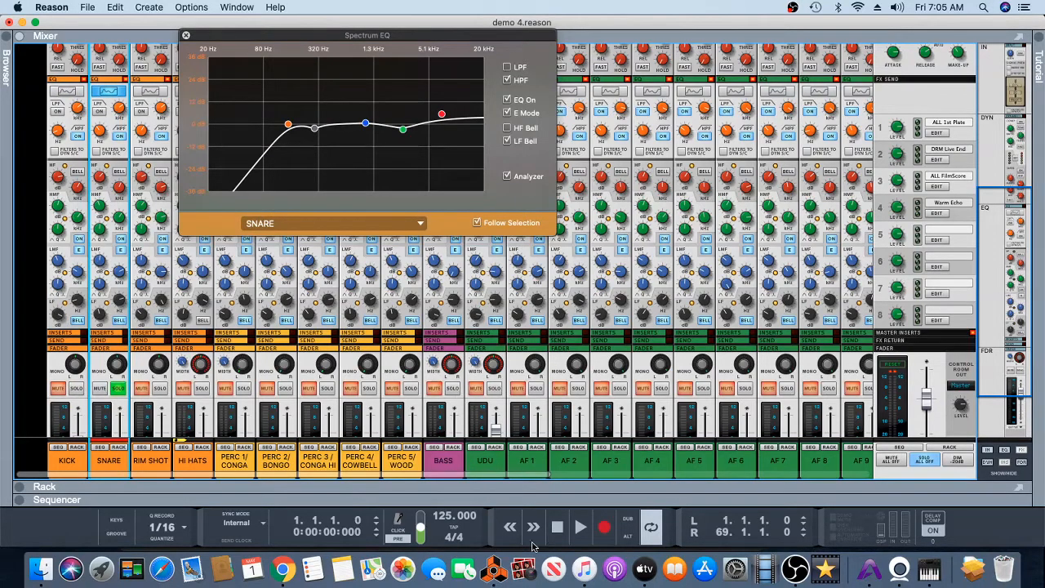
click(578, 531)
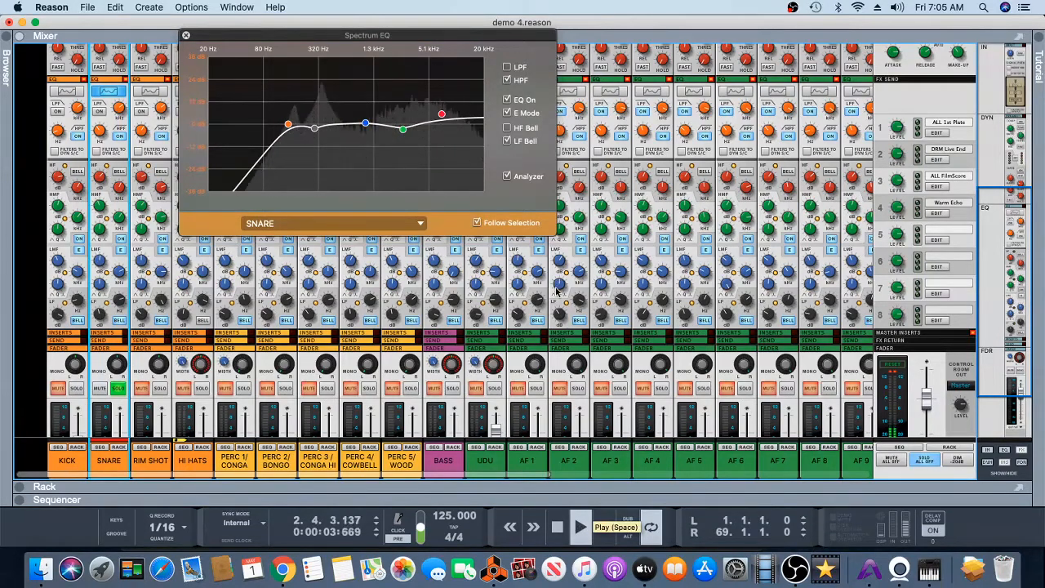
click(507, 102)
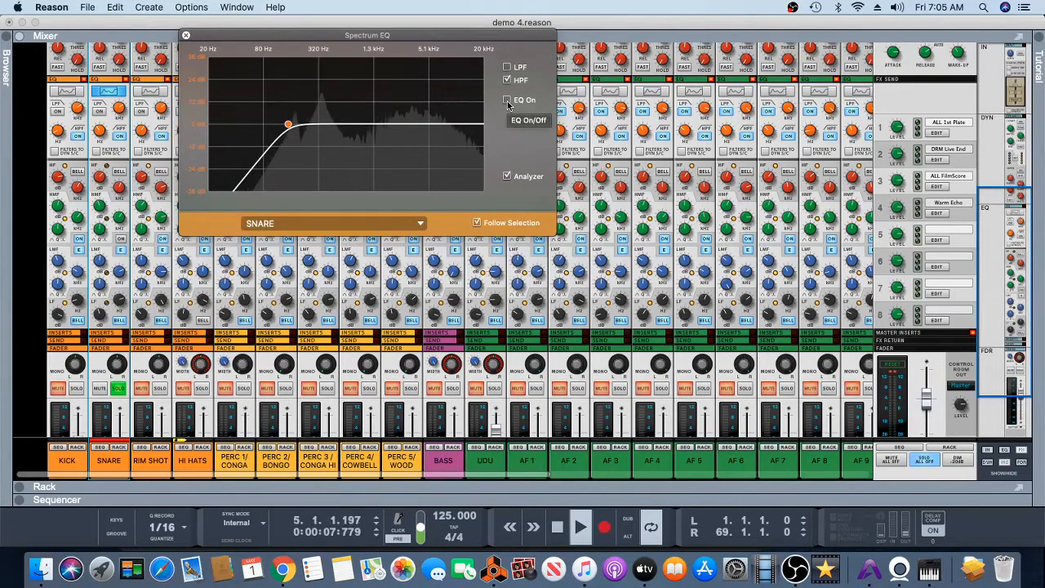
click(507, 100)
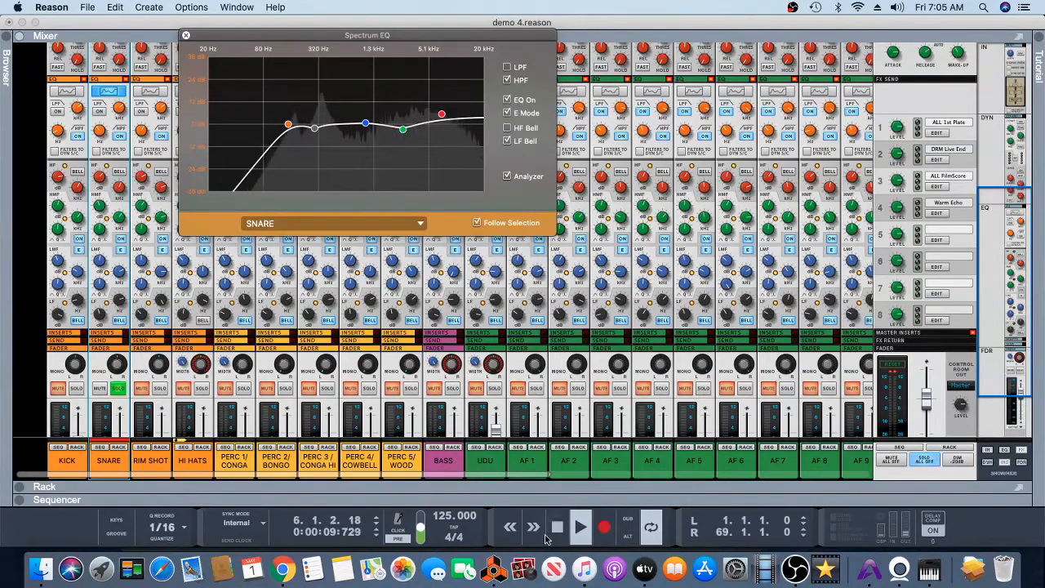
double_click(557, 526)
Move the solo from SNARE to RIM SHOT and compare the rim shot's sound during playback with its EQ off and on.
click(160, 390)
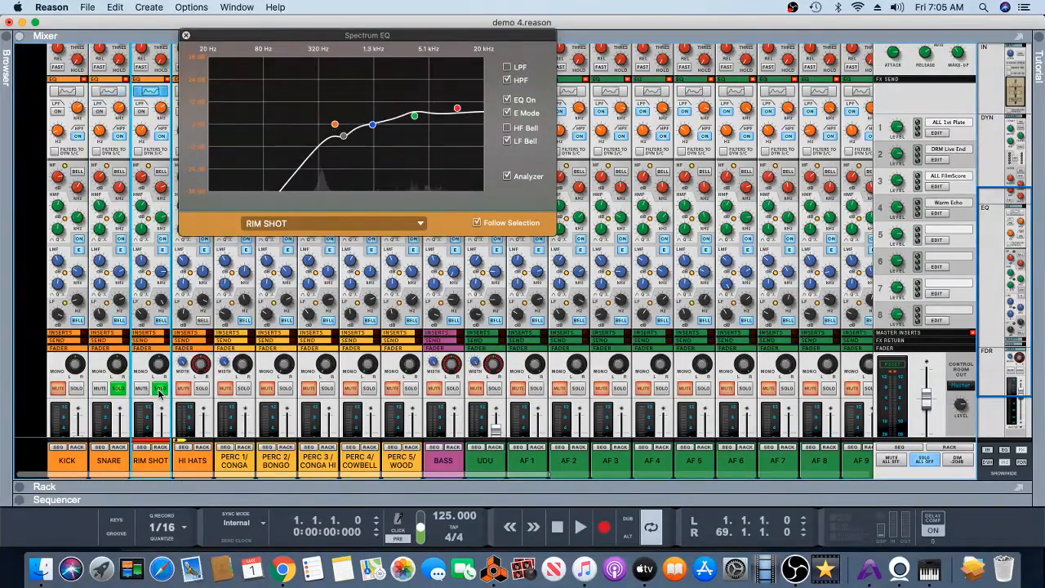
click(118, 390)
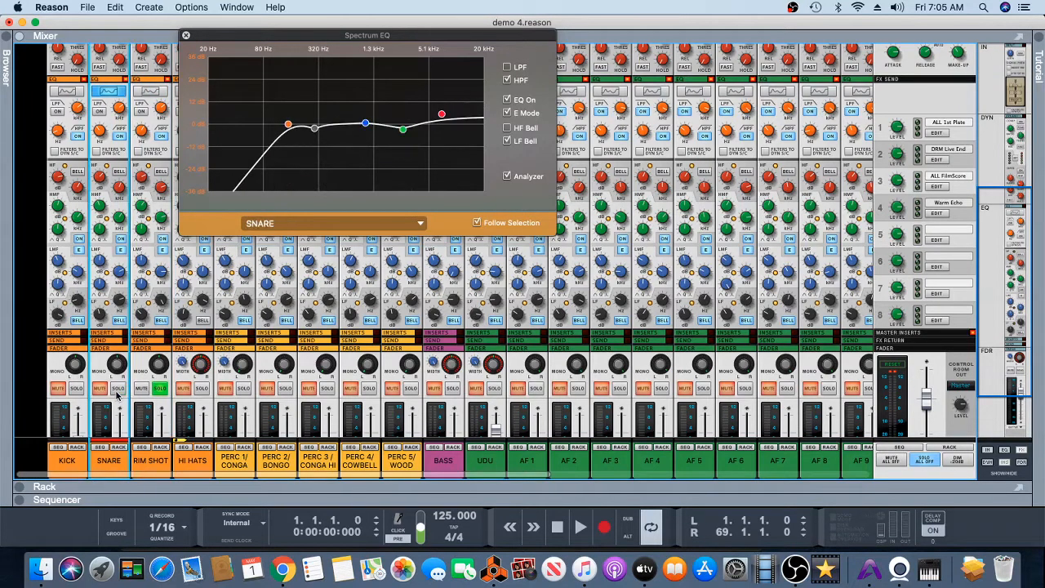
click(147, 462)
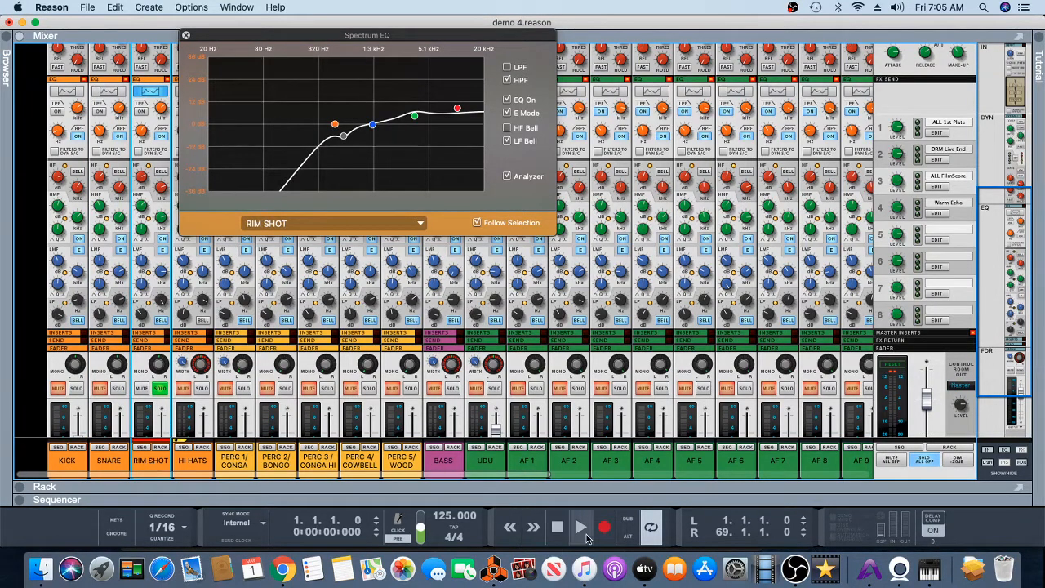
click(581, 528)
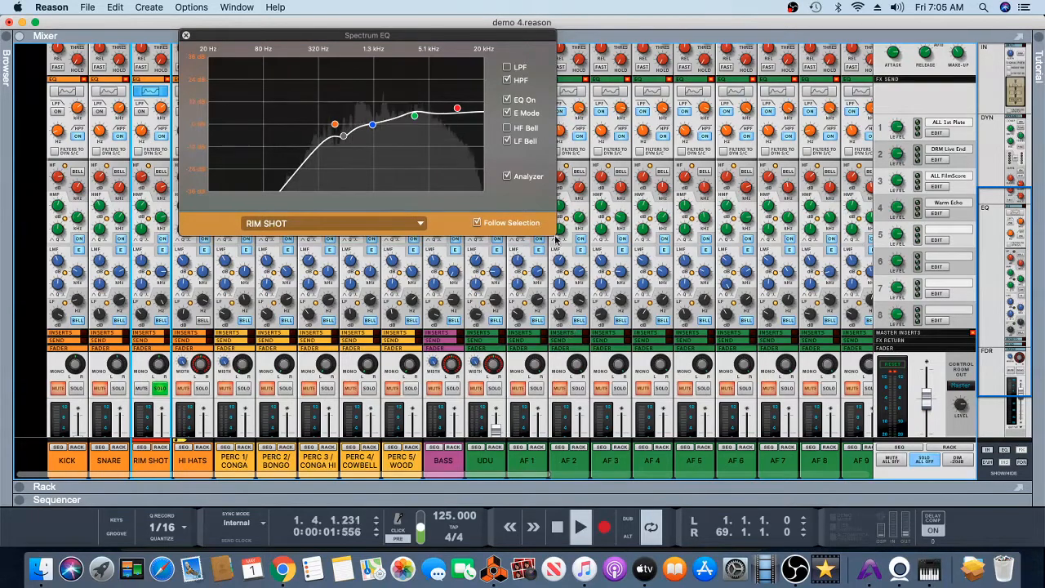
click(508, 101)
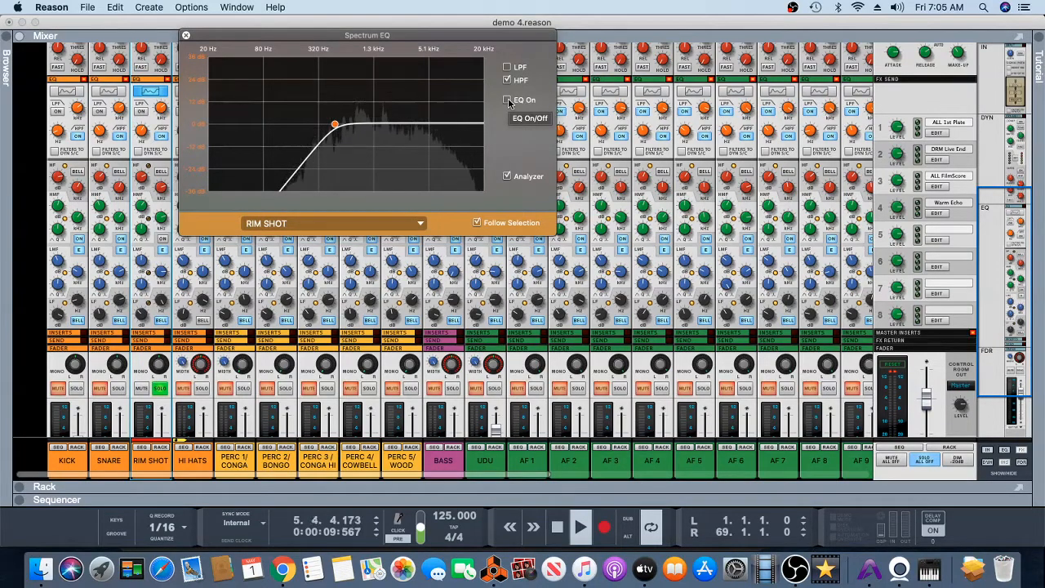
click(508, 100)
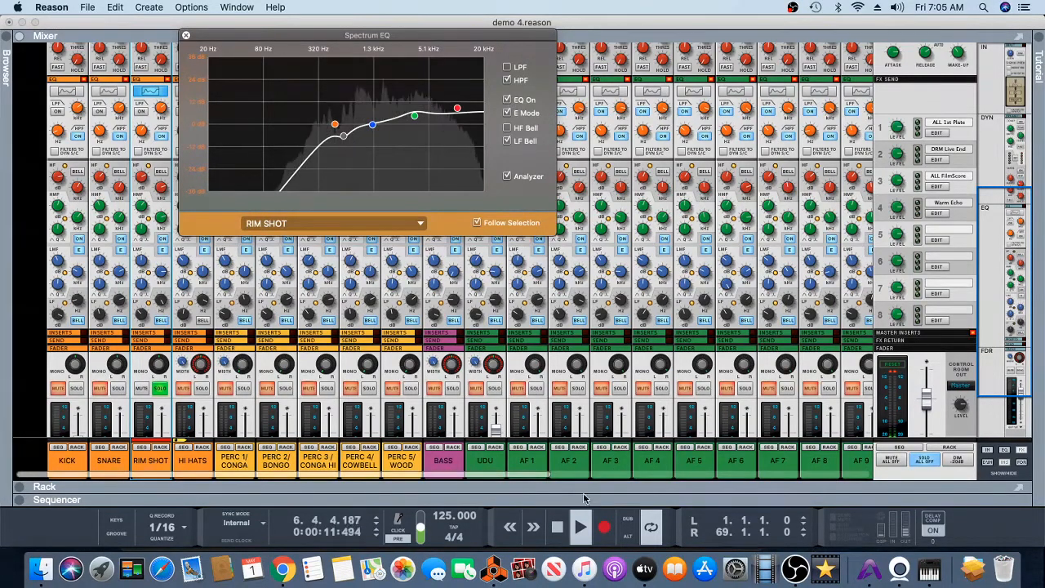
click(556, 528)
click(556, 528)
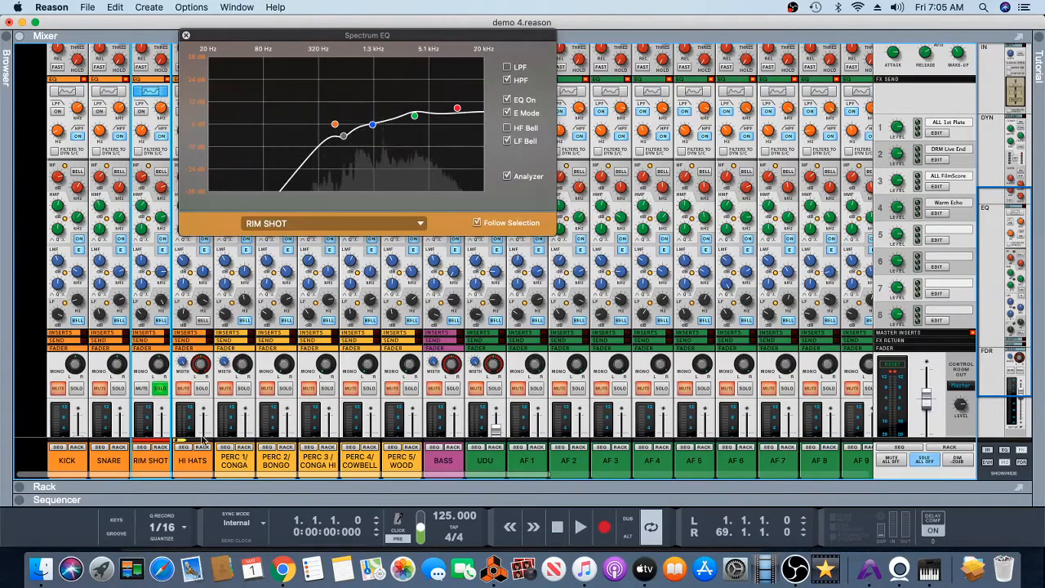
Move the solo from RIM SHOT to HI HATS and compare the hi-hats' sound during playback with their EQ off and on.
click(201, 462)
click(159, 390)
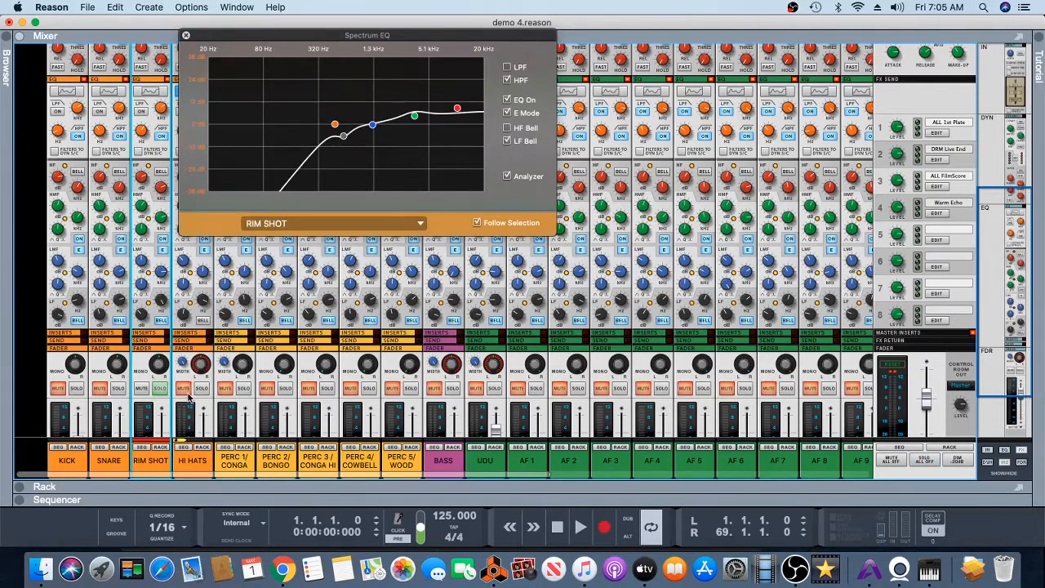
click(201, 391)
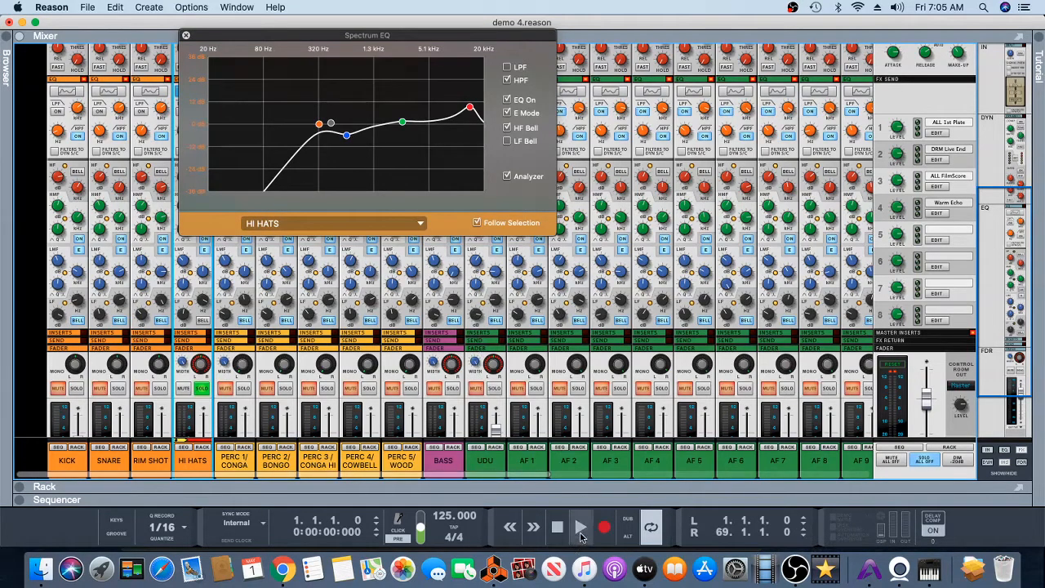
click(581, 531)
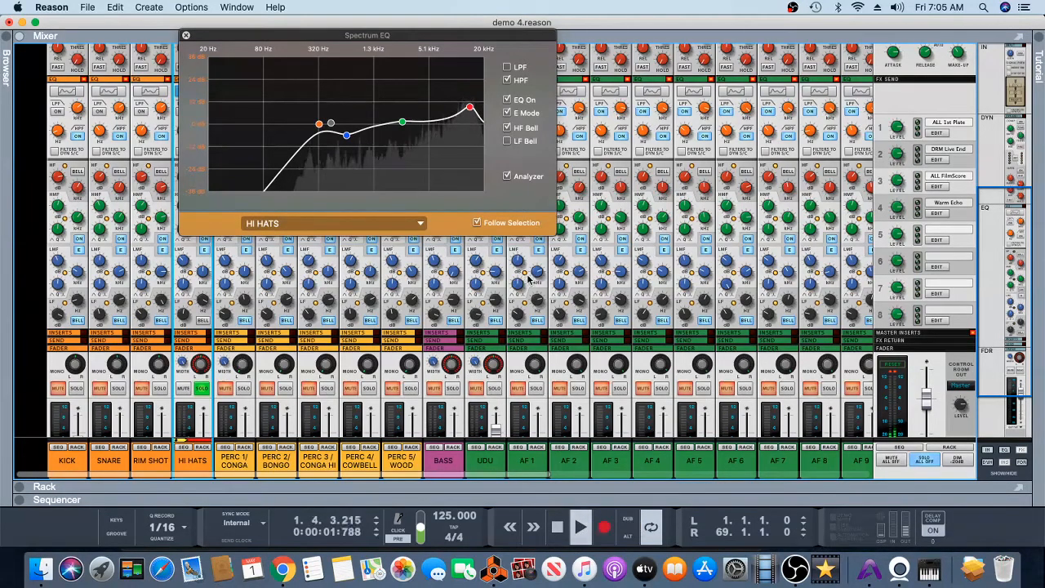
click(507, 100)
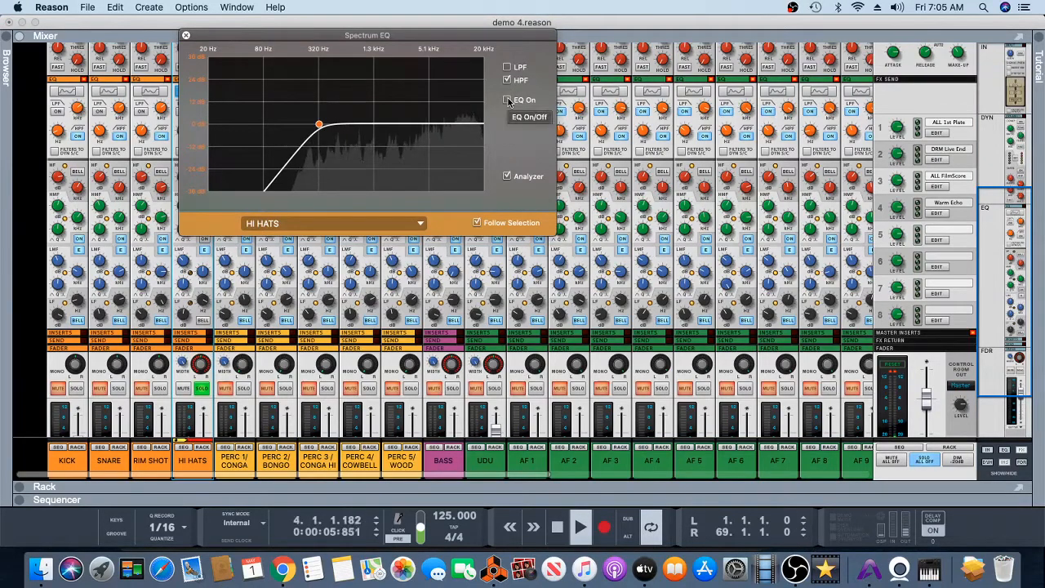
click(508, 100)
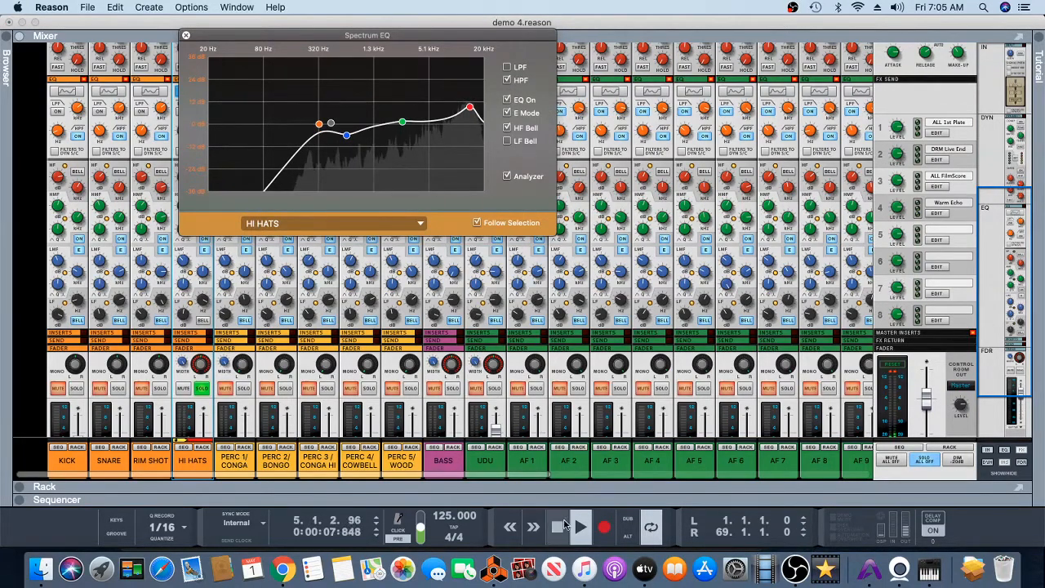
double_click(561, 527)
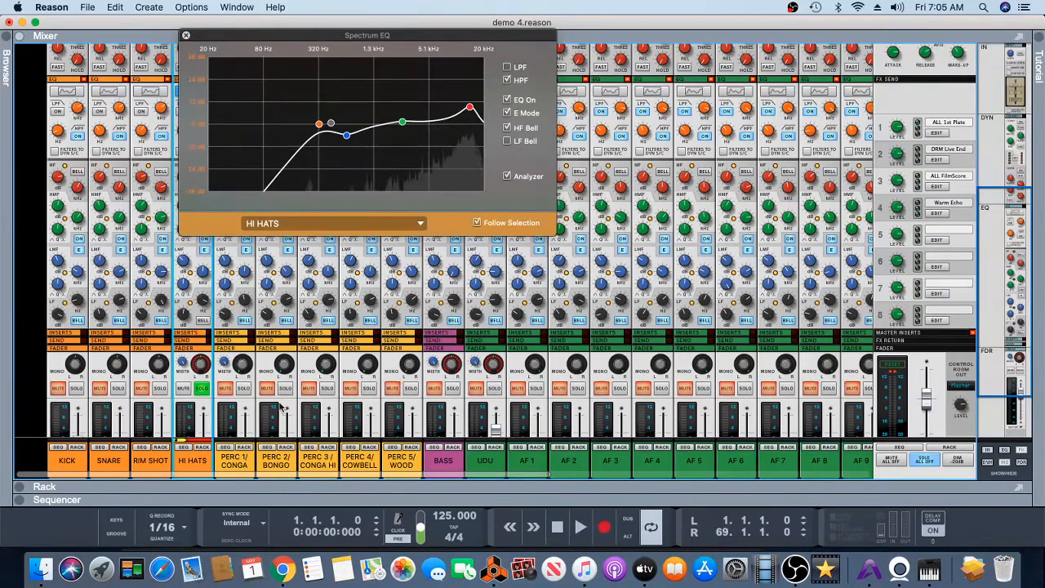
Move the solo from HI HATS to PERC 1/ CONGA SLAP and compare its sound during playback with the EQ off and on.
click(244, 388)
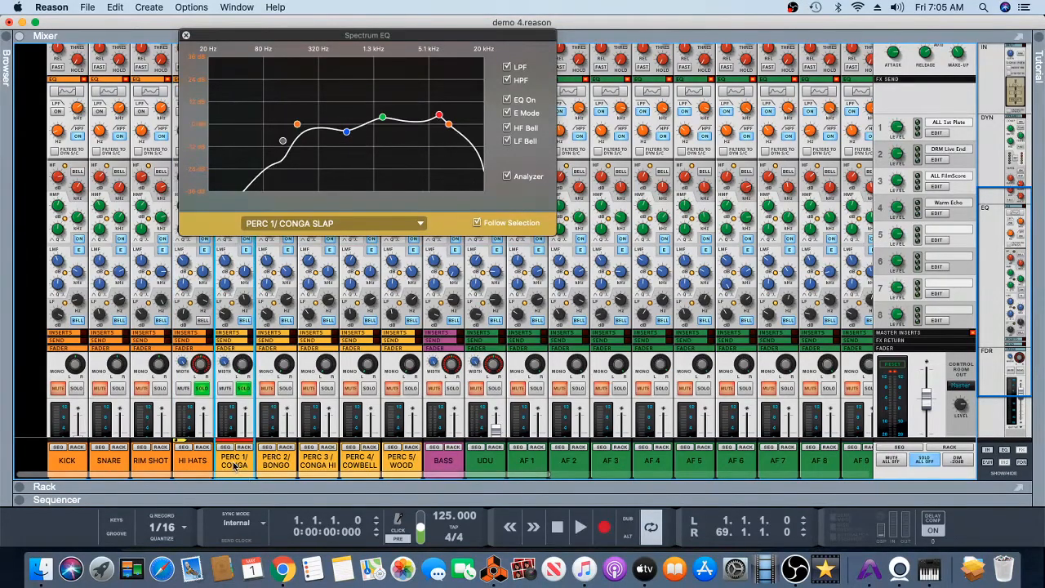
click(199, 389)
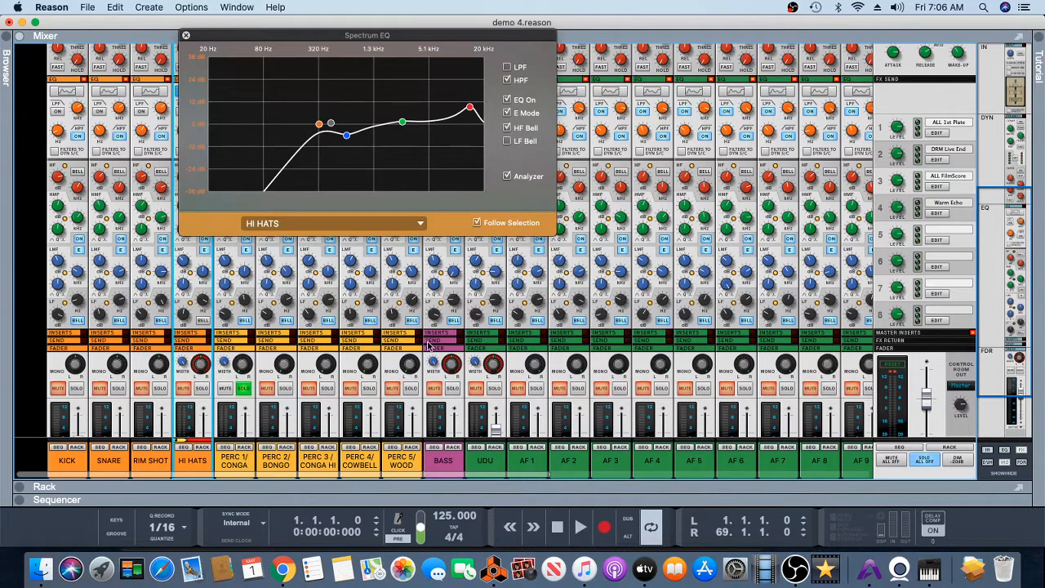
click(238, 464)
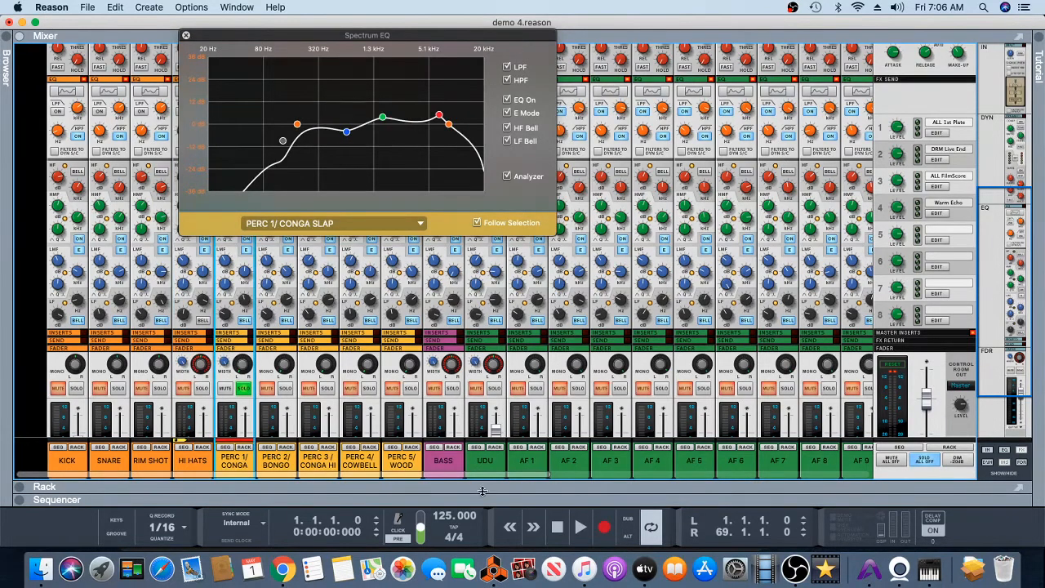
click(581, 527)
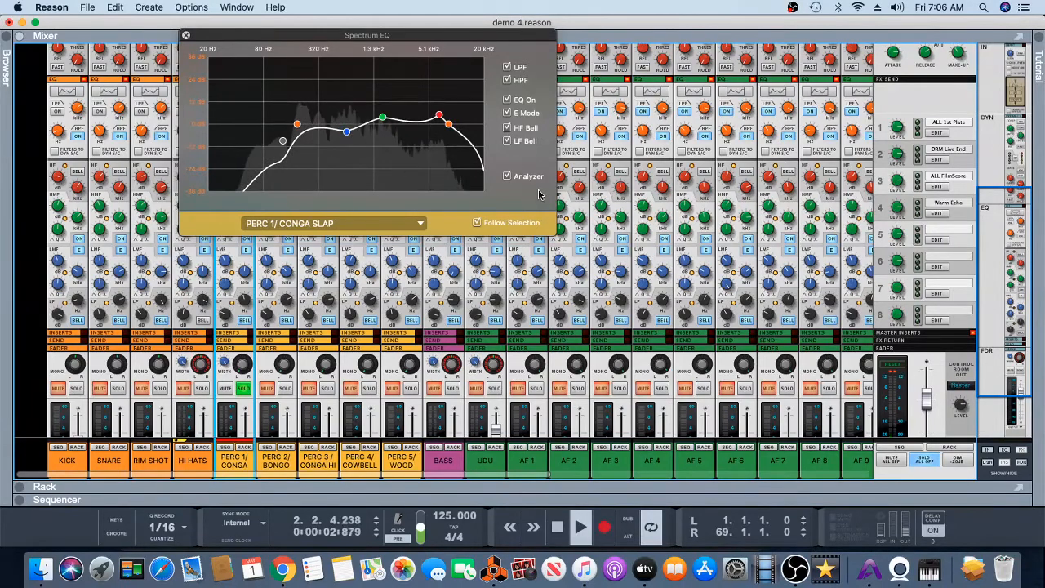
click(508, 101)
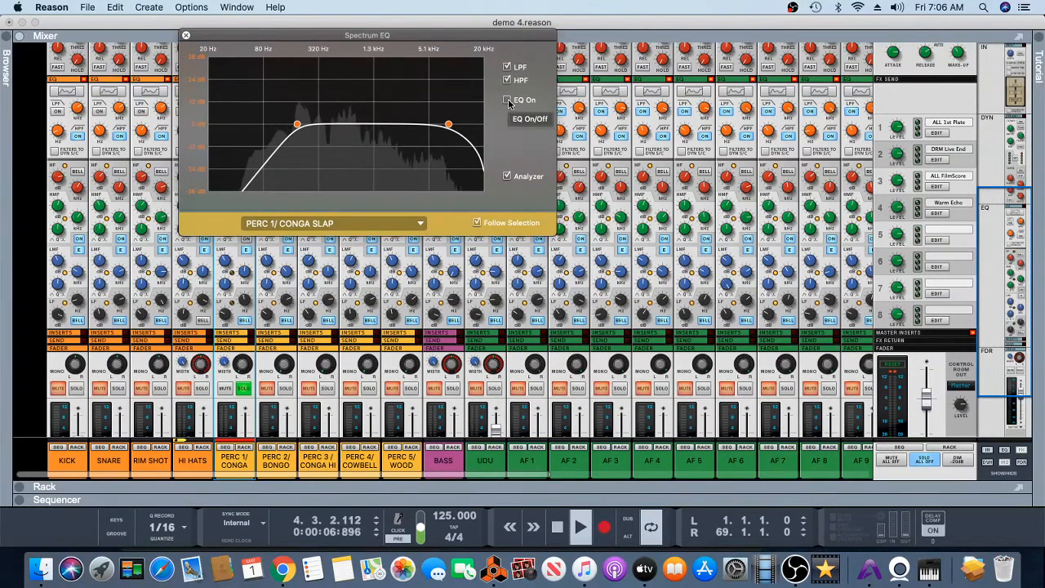
click(508, 100)
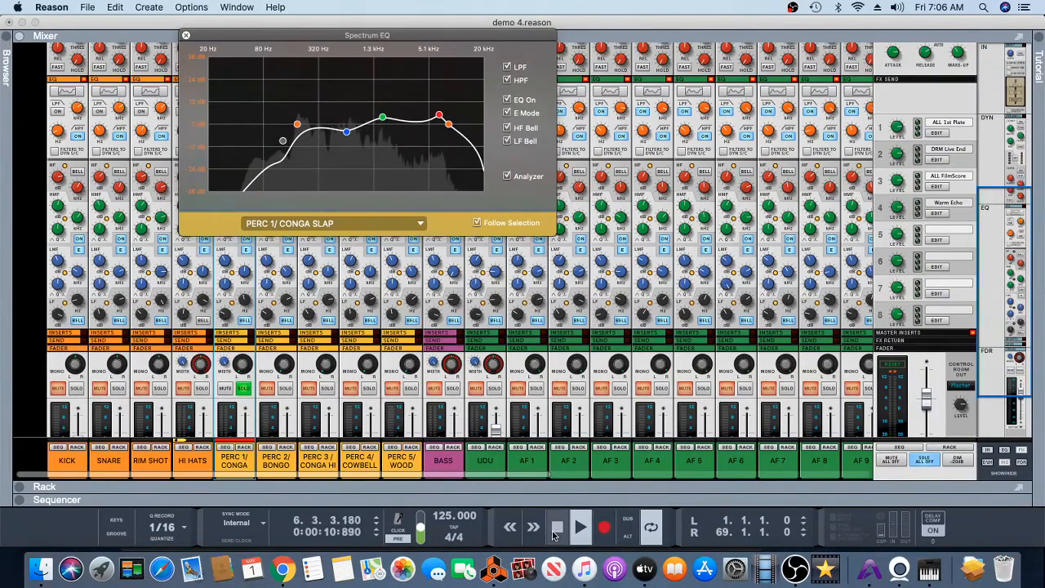
double_click(557, 526)
Move the solo from the conga slap channel to PERC 2/BONGO and compare the bongo's sound during playback with its EQ off and on.
click(286, 389)
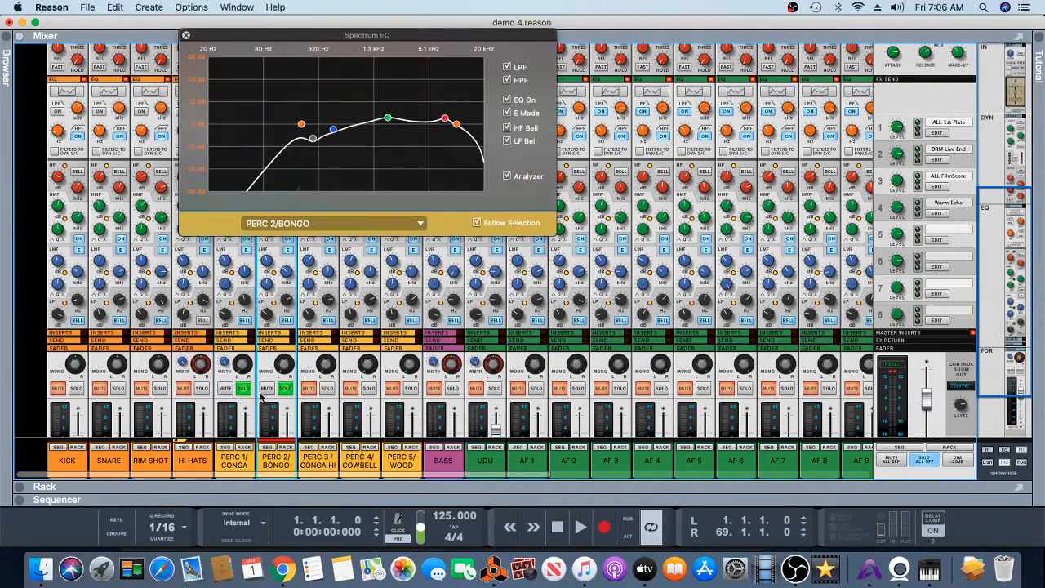
click(242, 389)
click(275, 466)
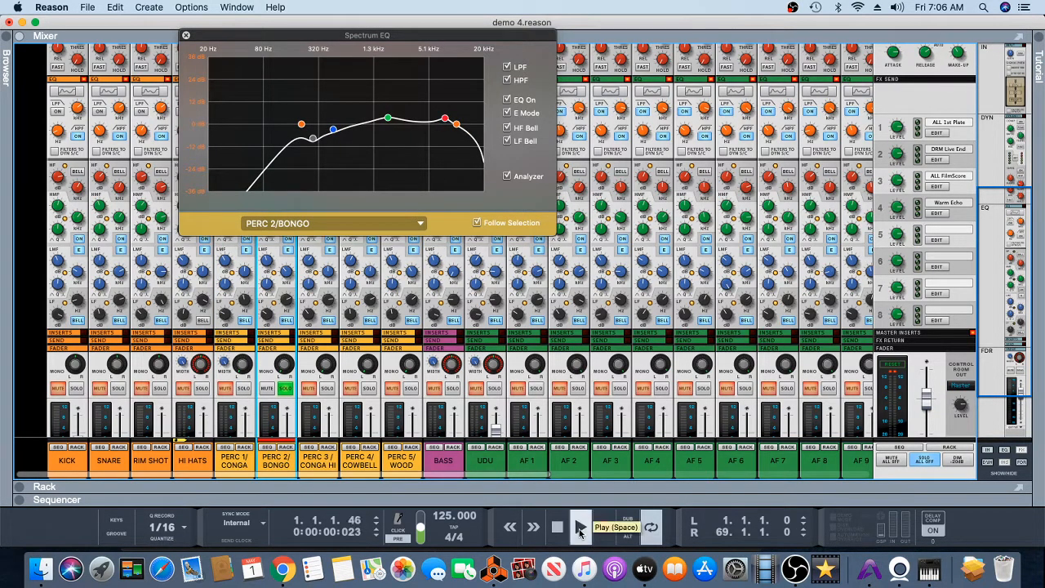
click(579, 529)
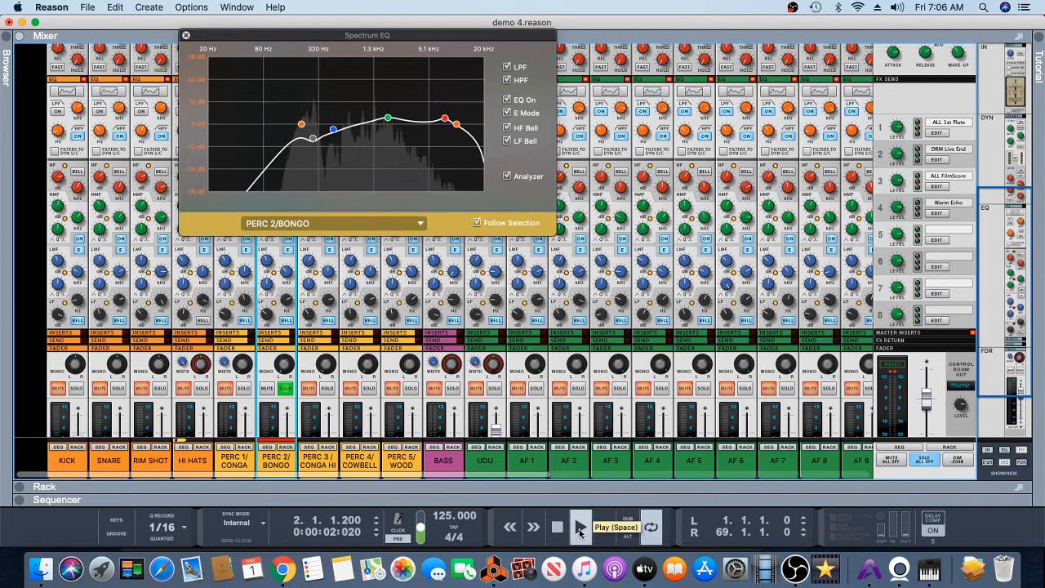
click(507, 100)
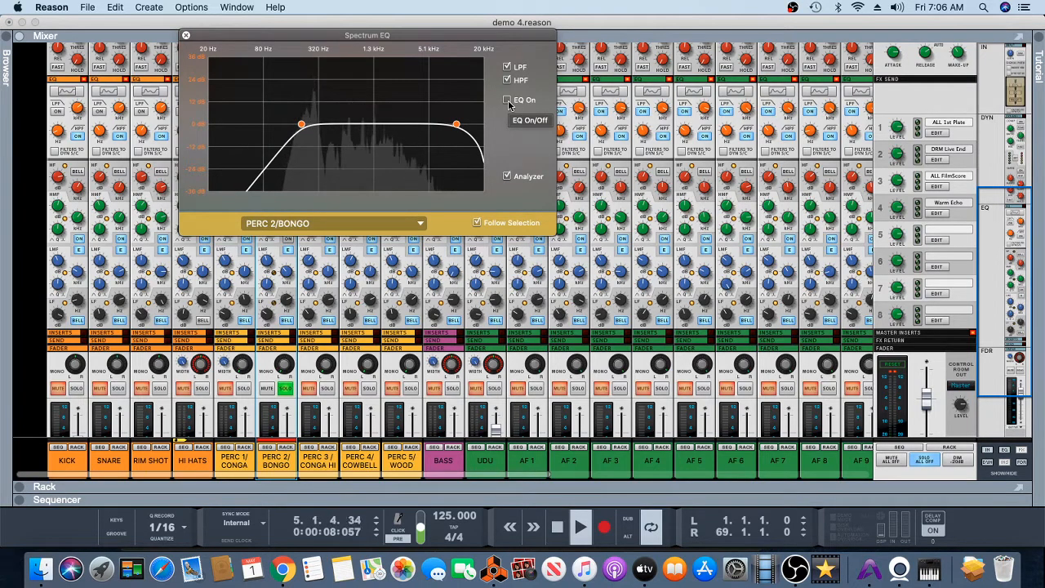
click(507, 100)
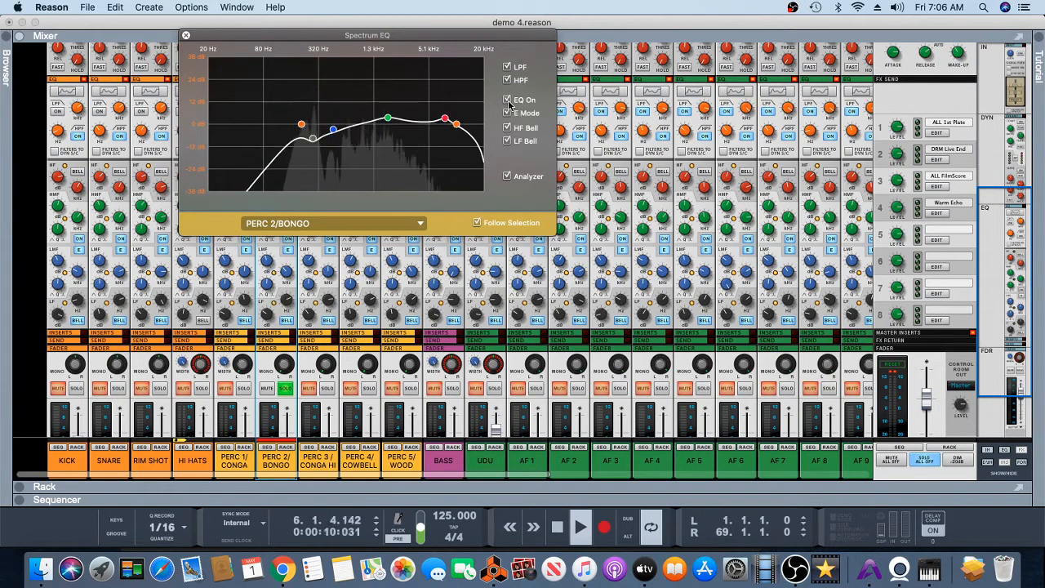
click(558, 537)
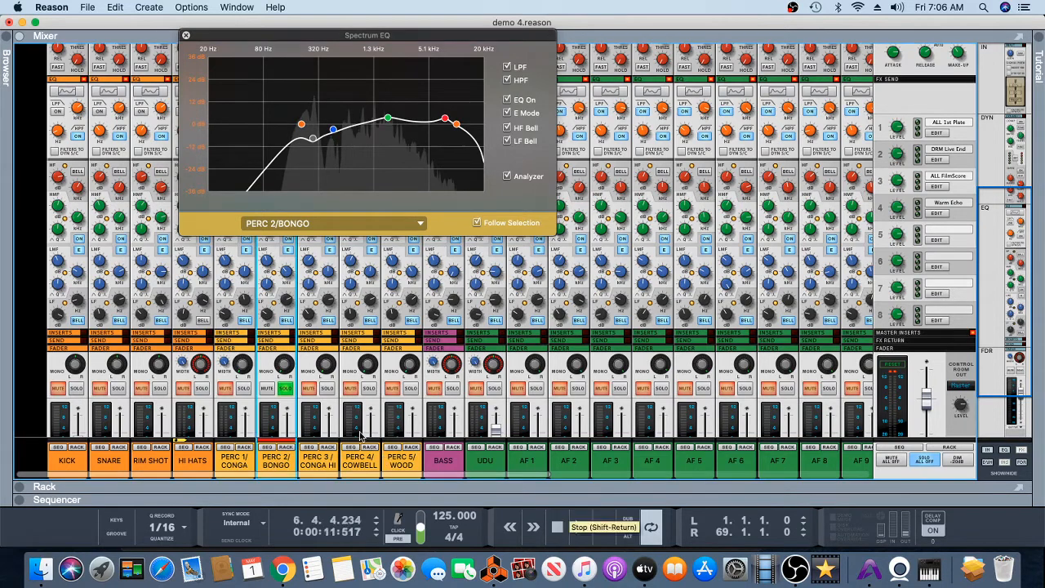
click(557, 538)
Move the solo from the bongo channel to PERC 3 /CONGA HI and compare its sound during playback with the EQ off and on.
click(330, 465)
click(328, 388)
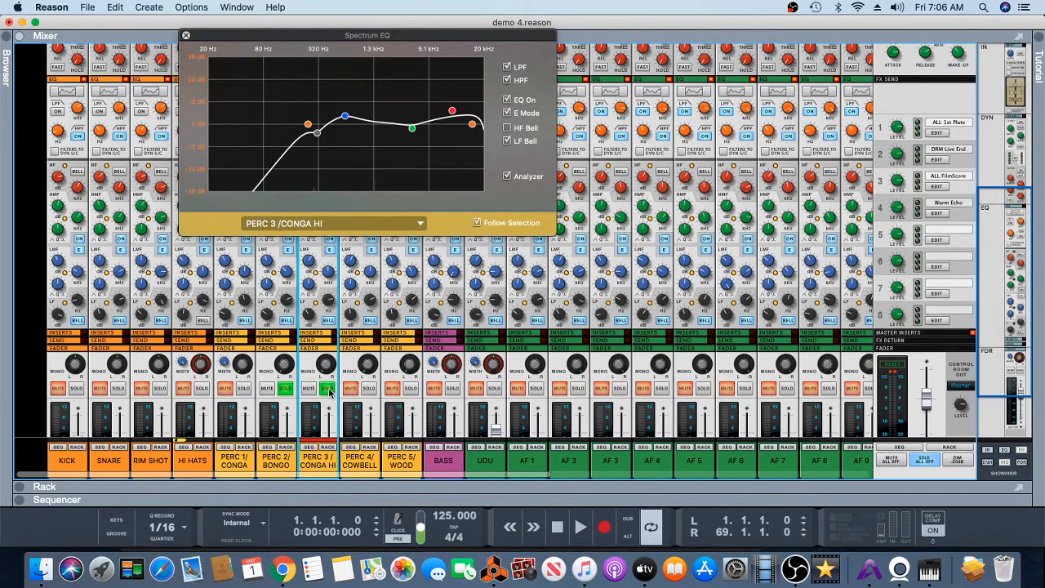
click(291, 391)
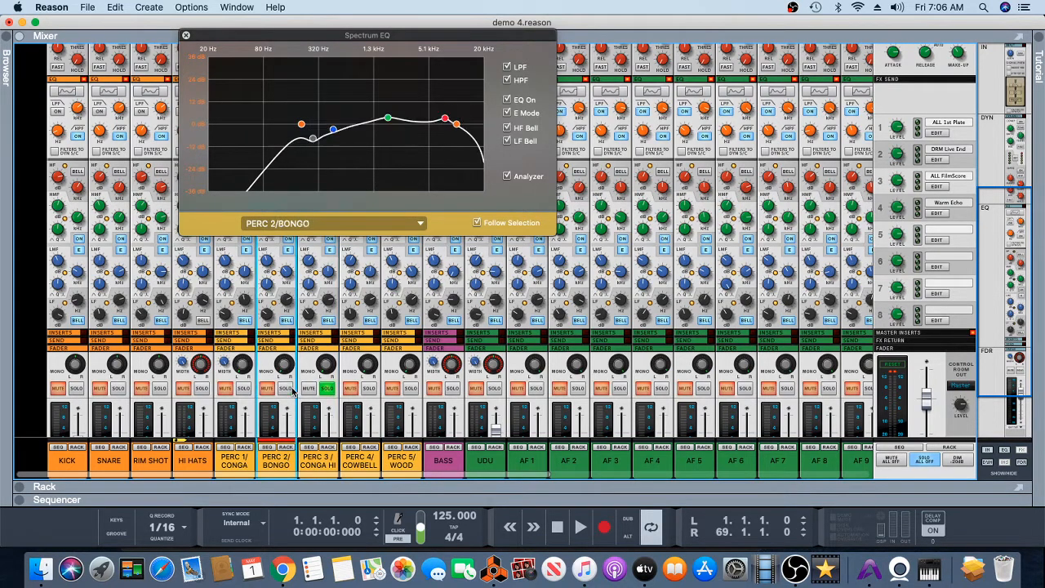
click(336, 410)
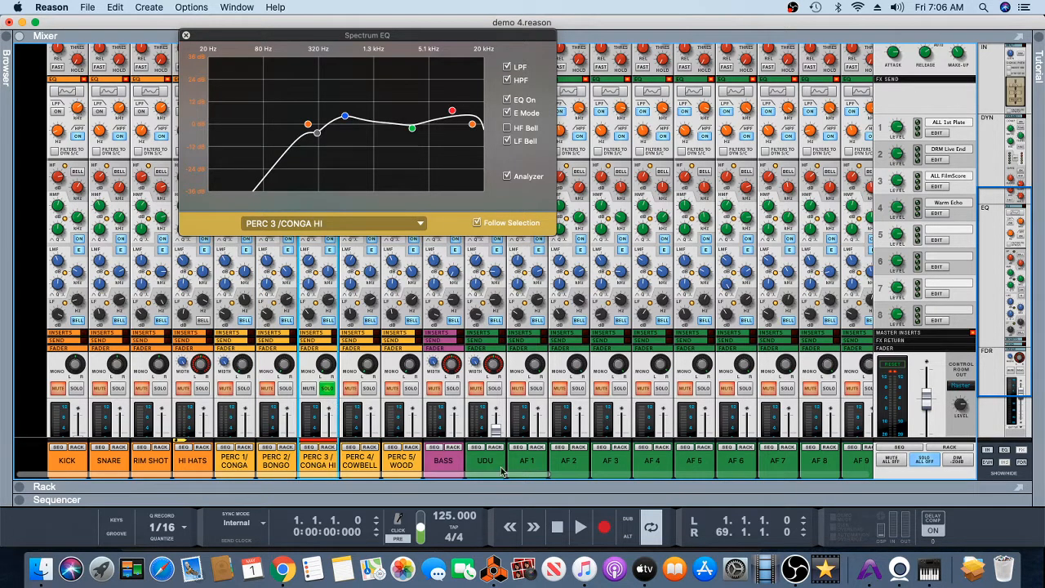
click(580, 527)
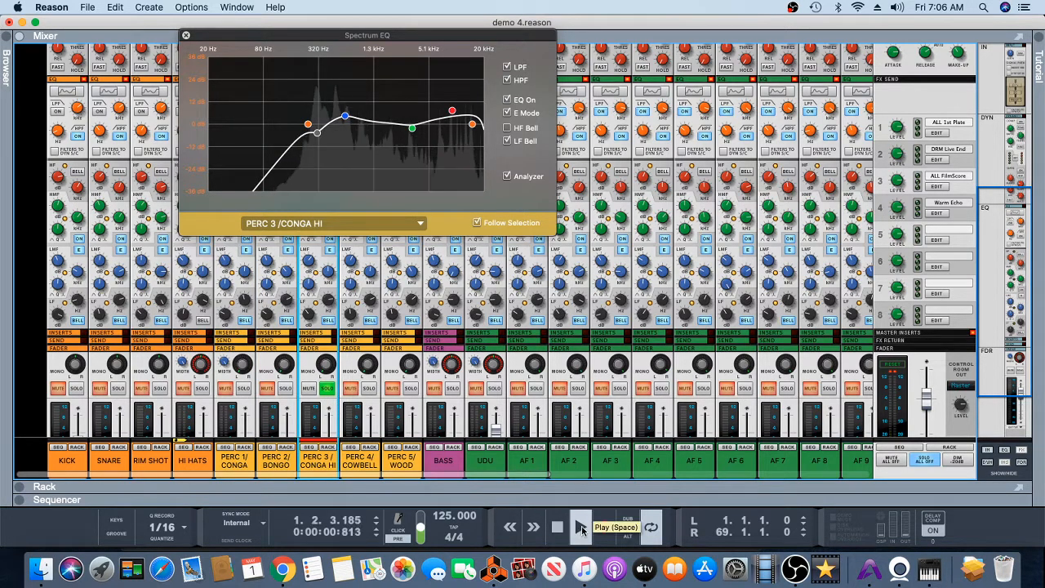
click(507, 100)
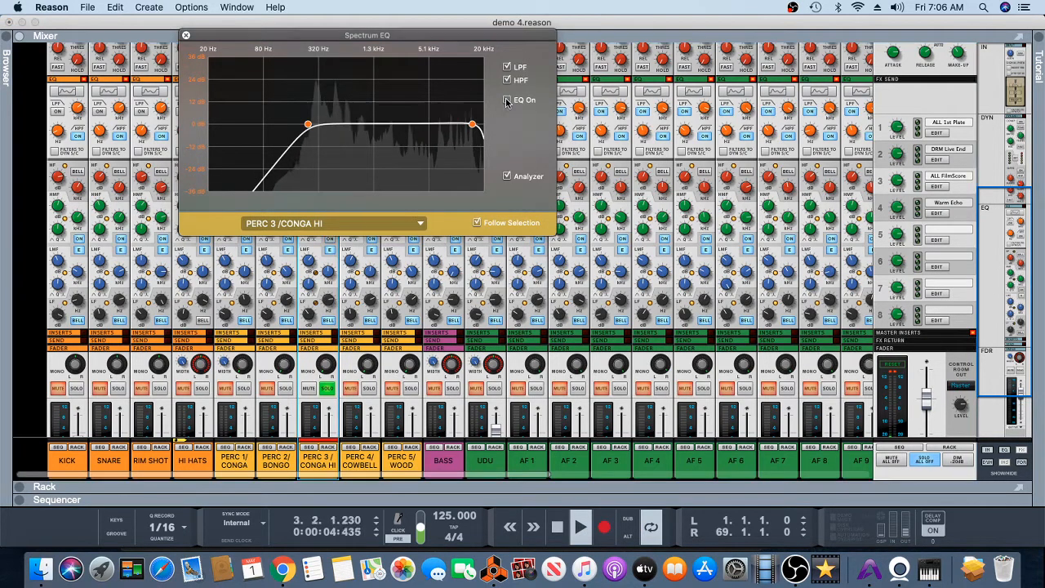
click(506, 99)
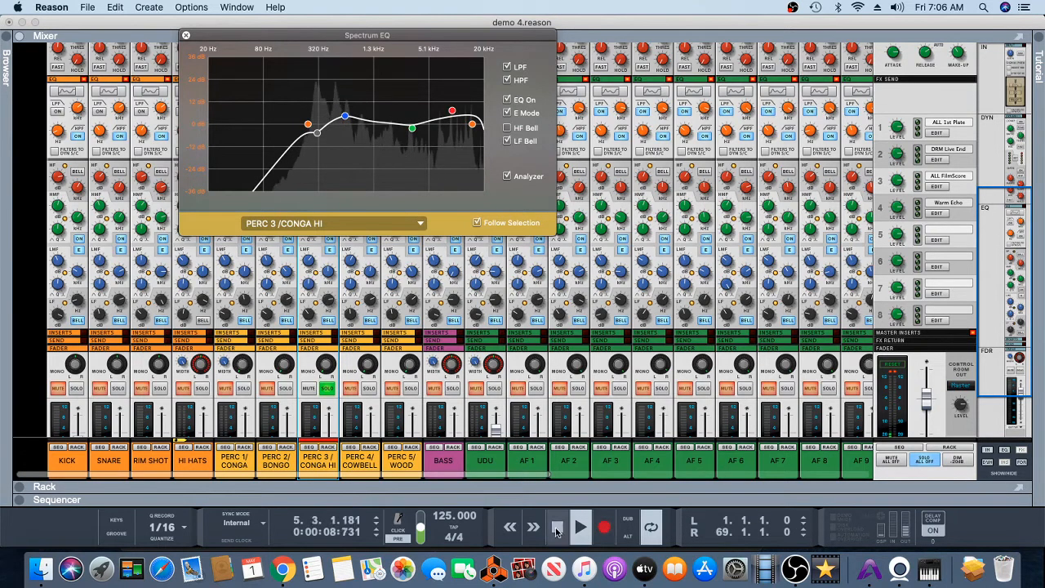
double_click(556, 532)
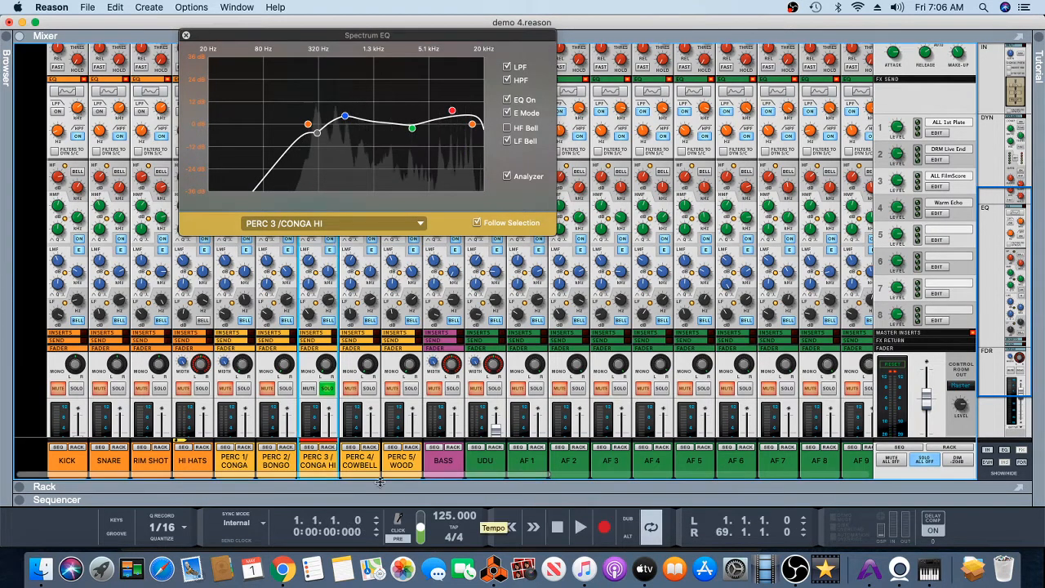
Move the solo from the high conga channel to PERC 4/ COWBELL and compare the cowbell's sound during playback with its EQ off and on.
click(370, 389)
click(329, 389)
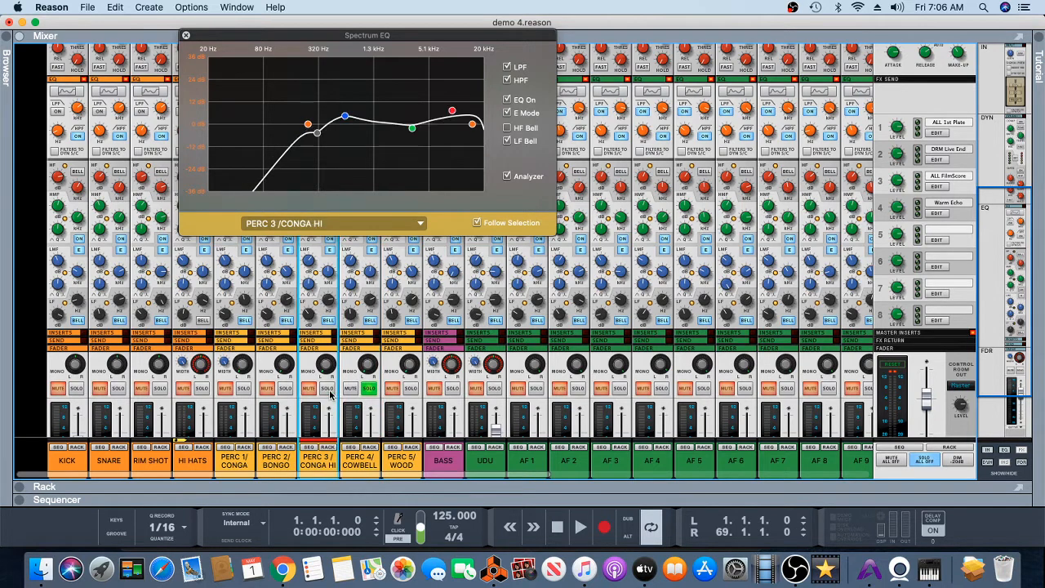
click(365, 467)
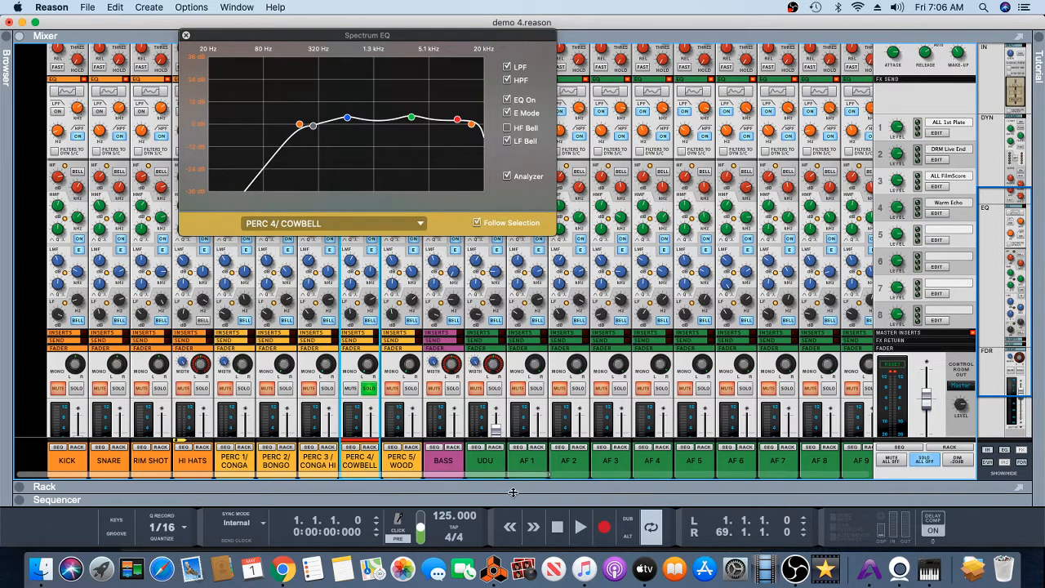
click(581, 527)
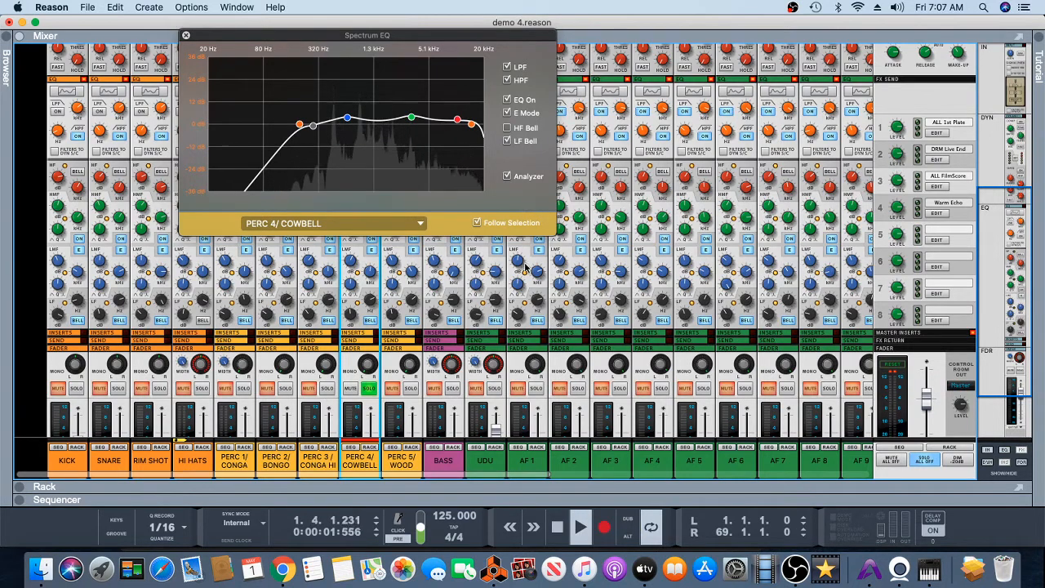
click(508, 100)
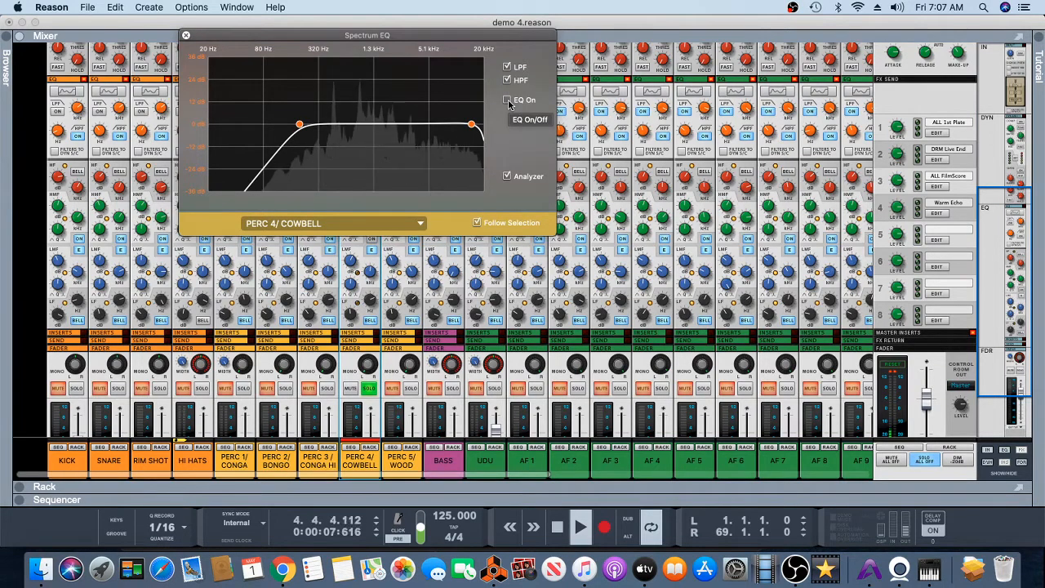
click(508, 100)
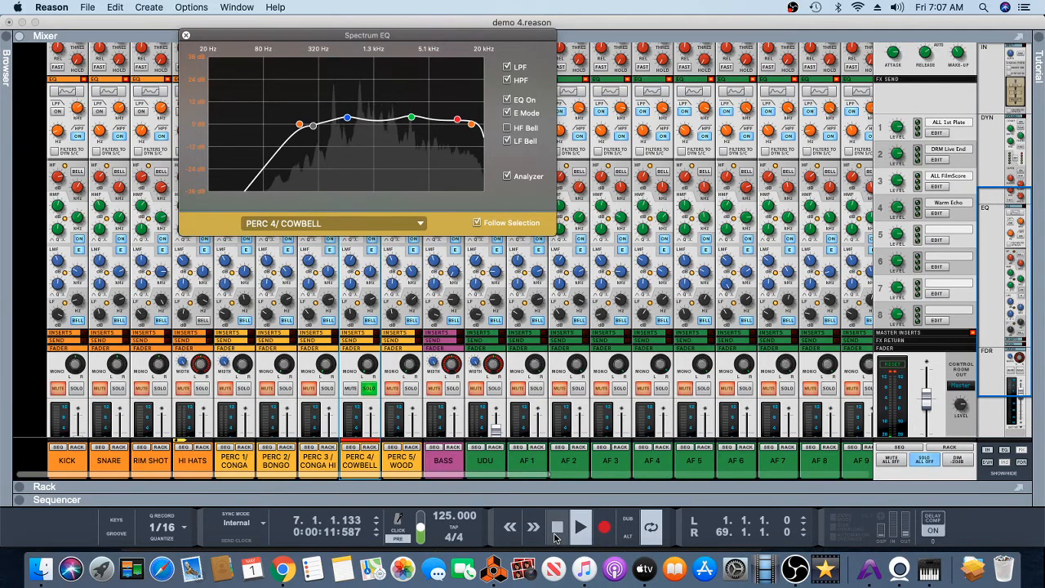
click(556, 531)
click(556, 530)
Move the solo from the cowbell to PERC 5/WOOD BOLK, compare its playback with the EQ off and on, and release the solo.
click(370, 389)
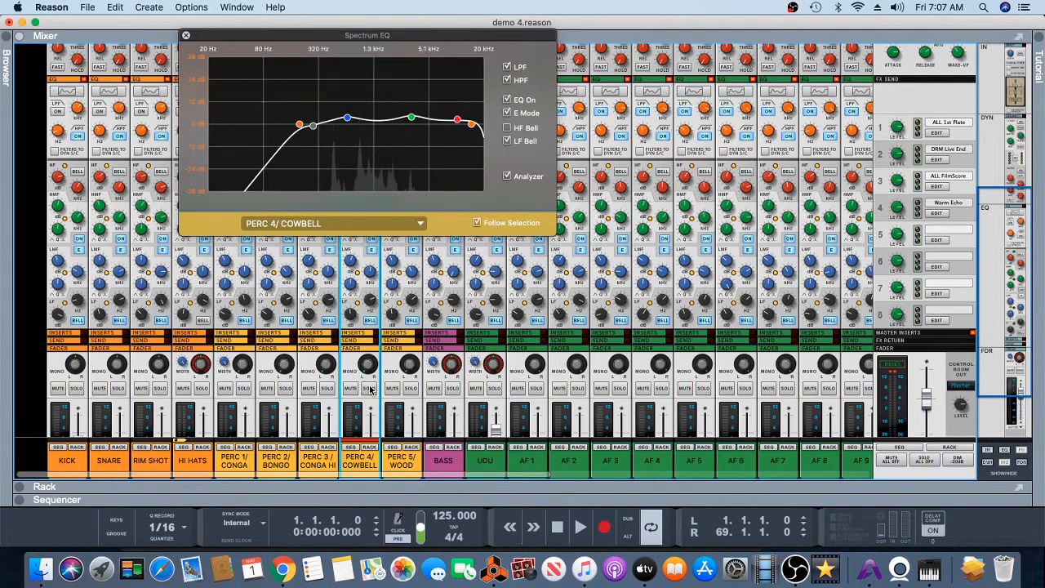
click(414, 389)
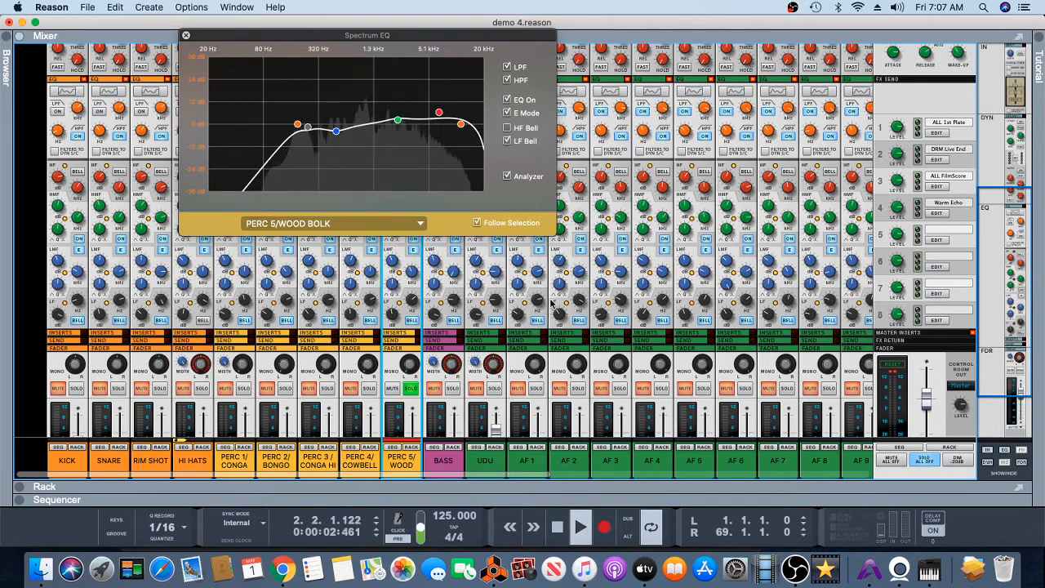
click(507, 100)
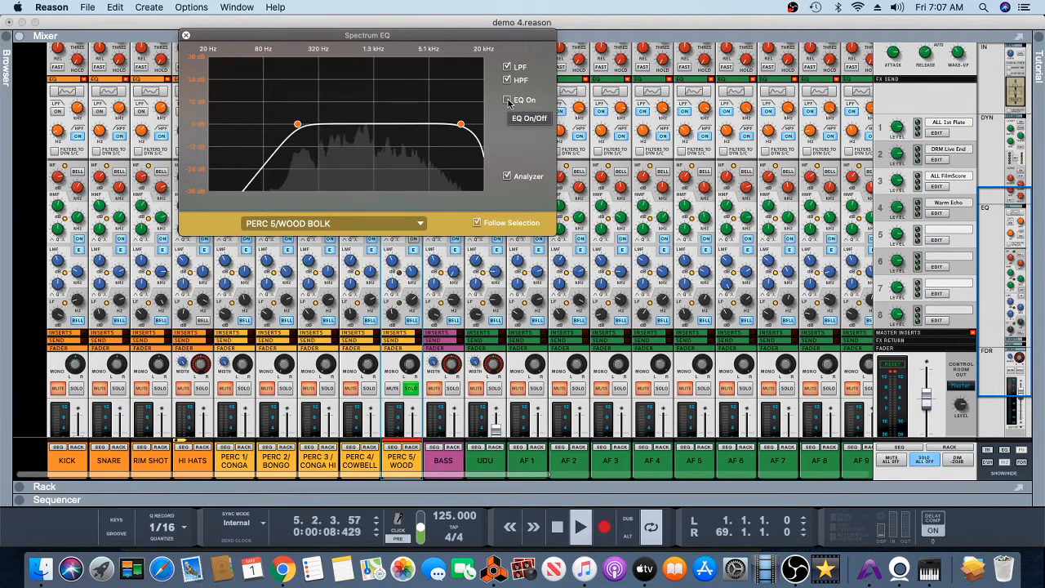
click(507, 99)
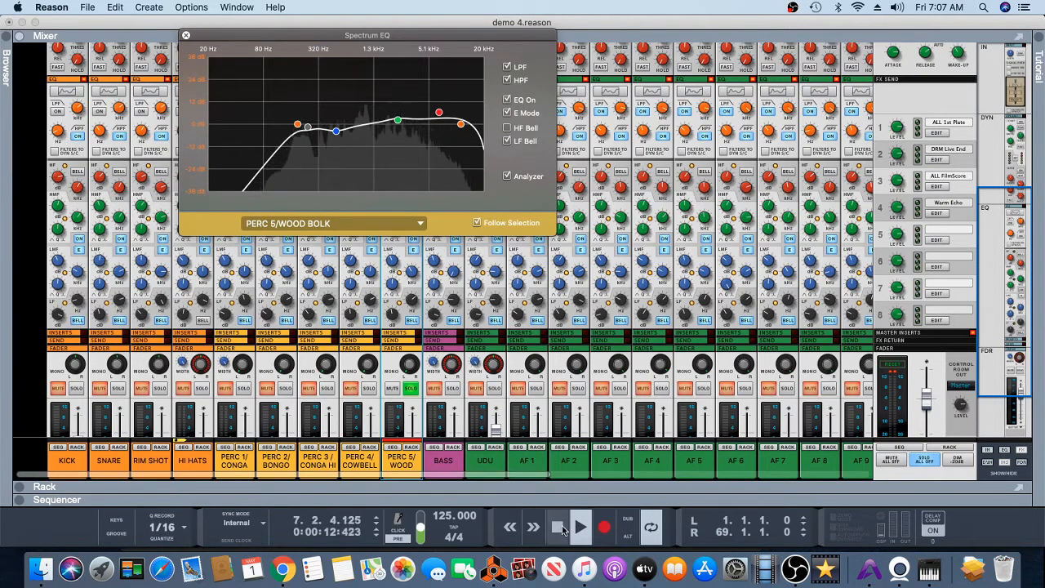
double_click(560, 529)
click(411, 390)
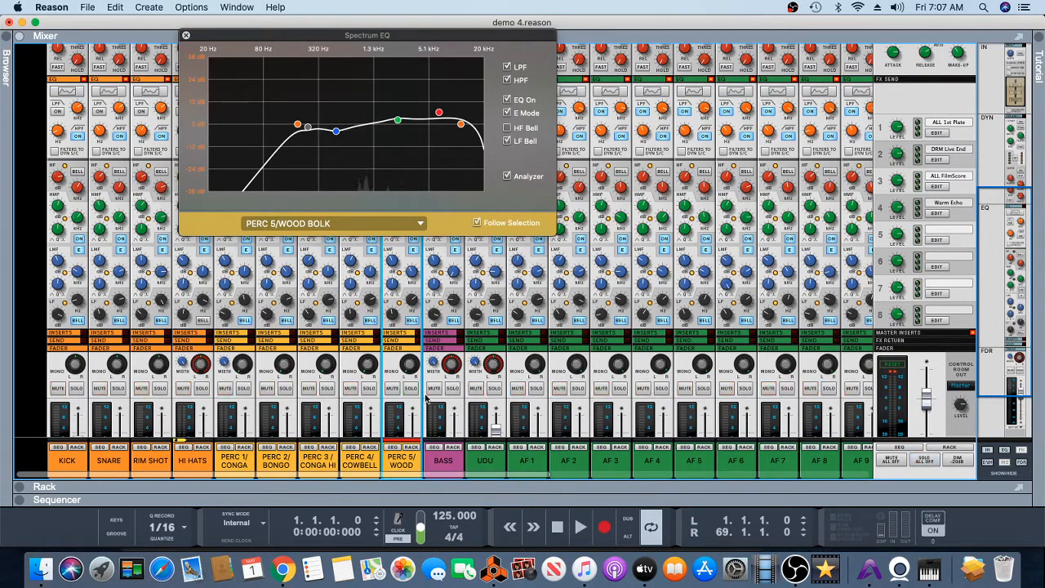
Solo the BASS channel, compare its sound during playback with the EQ off and on, and release the solo.
click(452, 389)
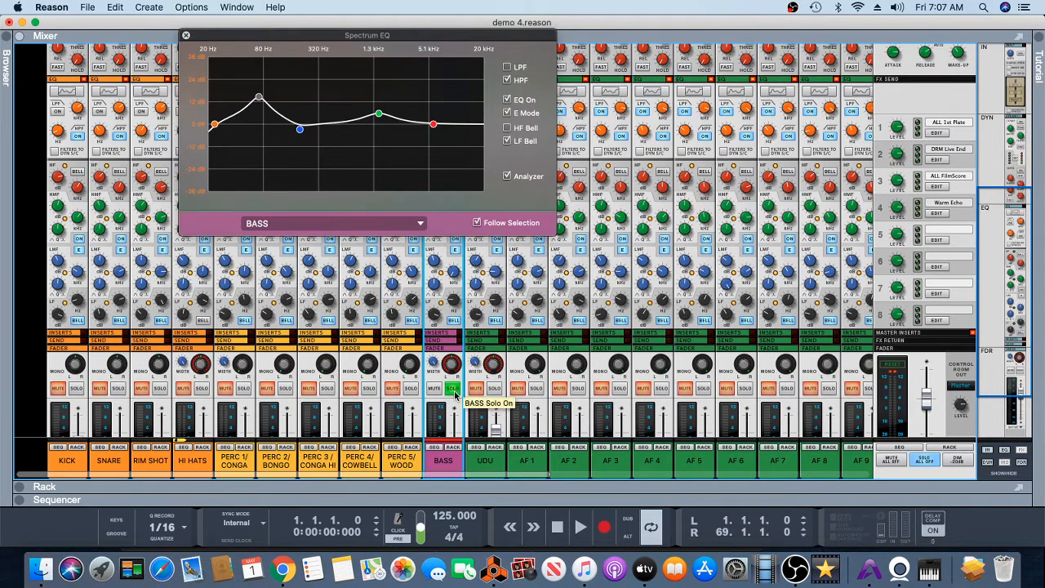
click(578, 528)
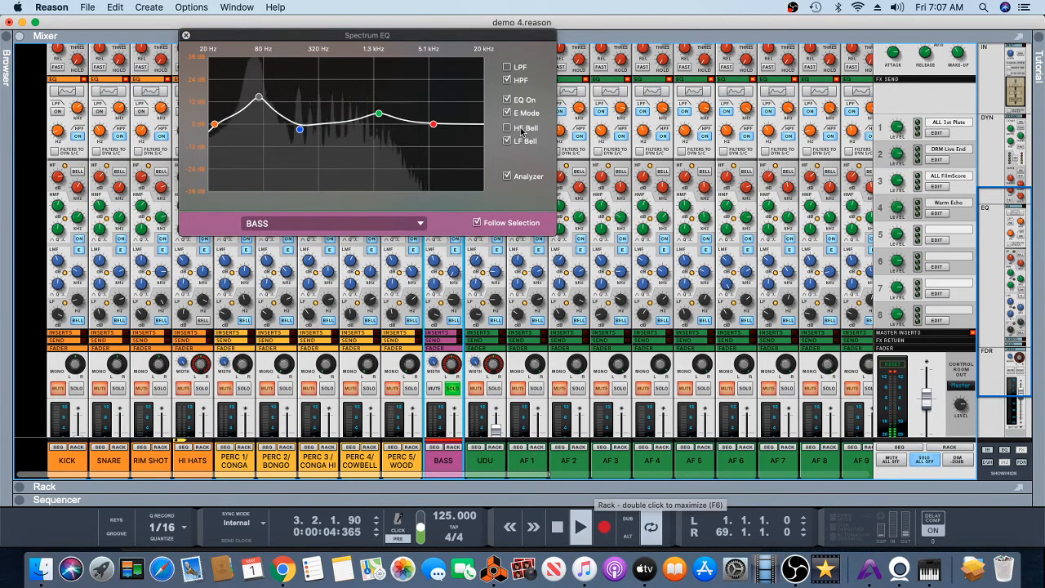
click(507, 100)
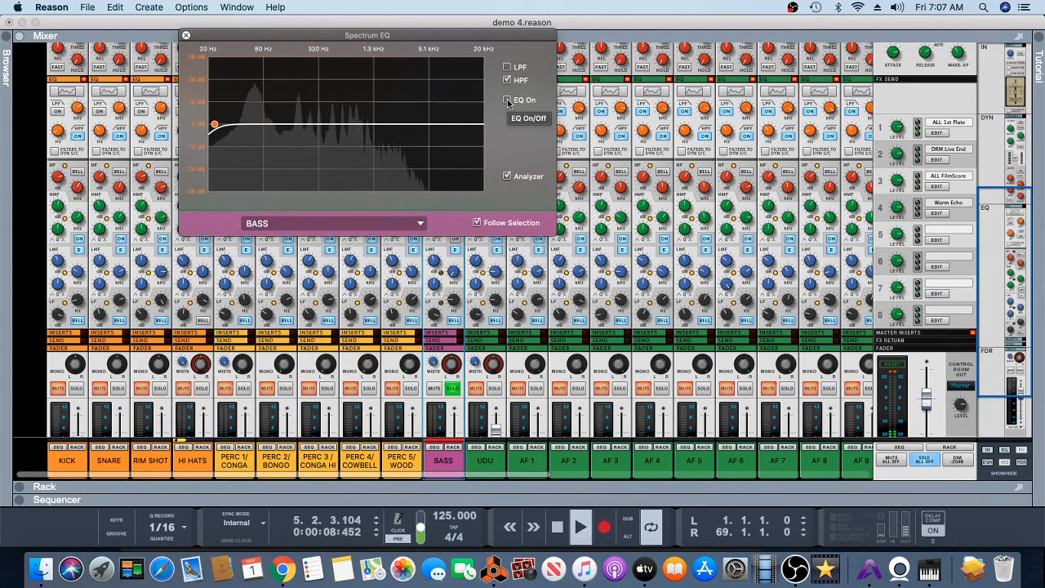
click(507, 100)
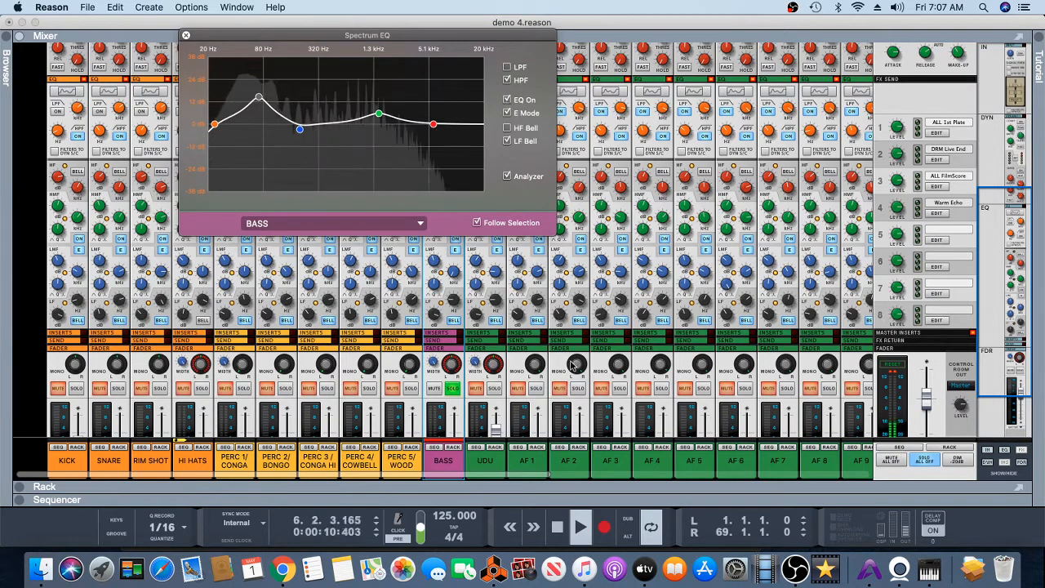
click(557, 528)
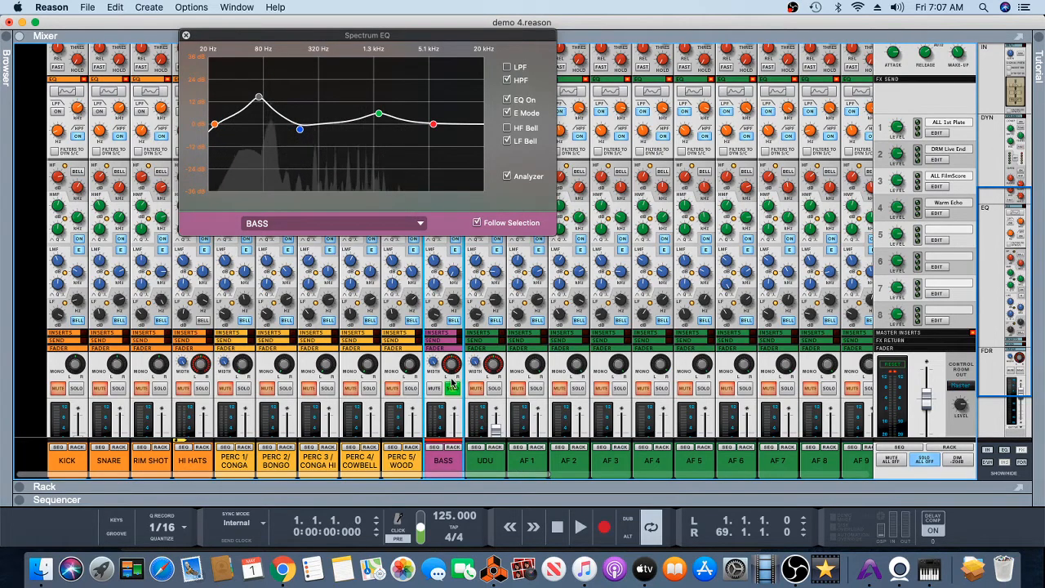
click(453, 388)
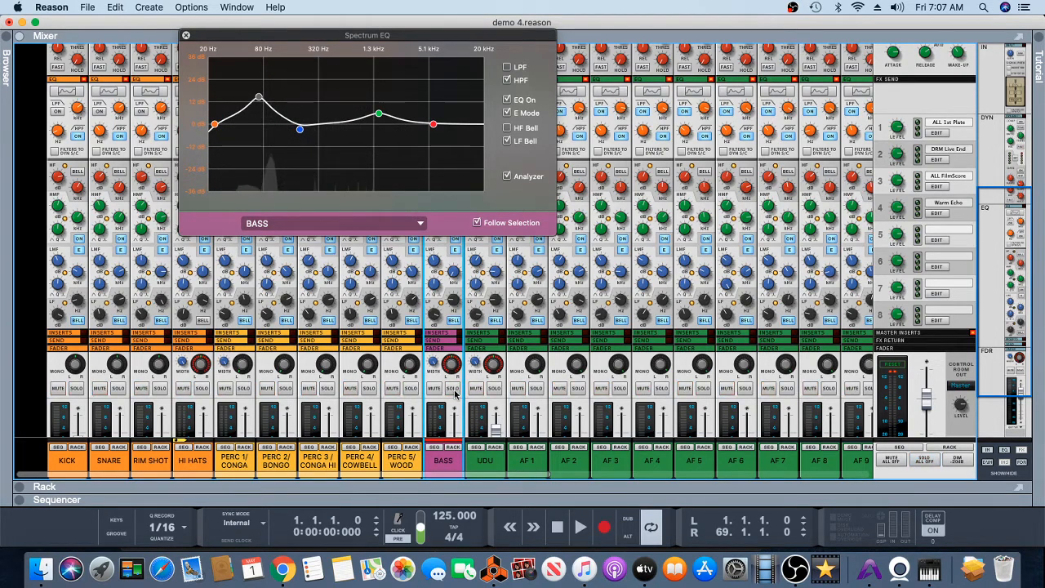
Solo the AF 1 channel, compare its sound during playback with the EQ off and on, and release the solo.
click(537, 389)
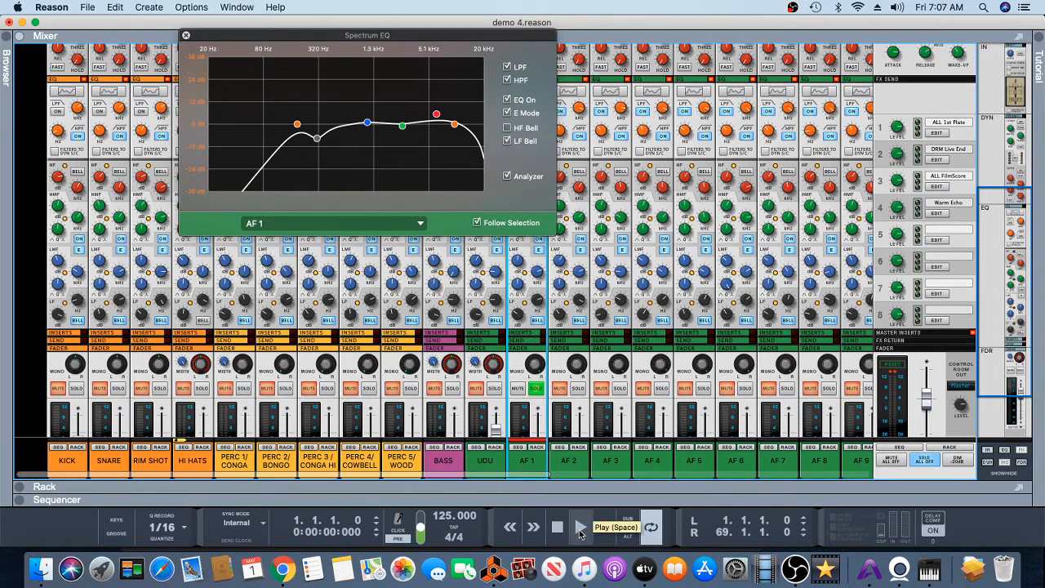
click(579, 529)
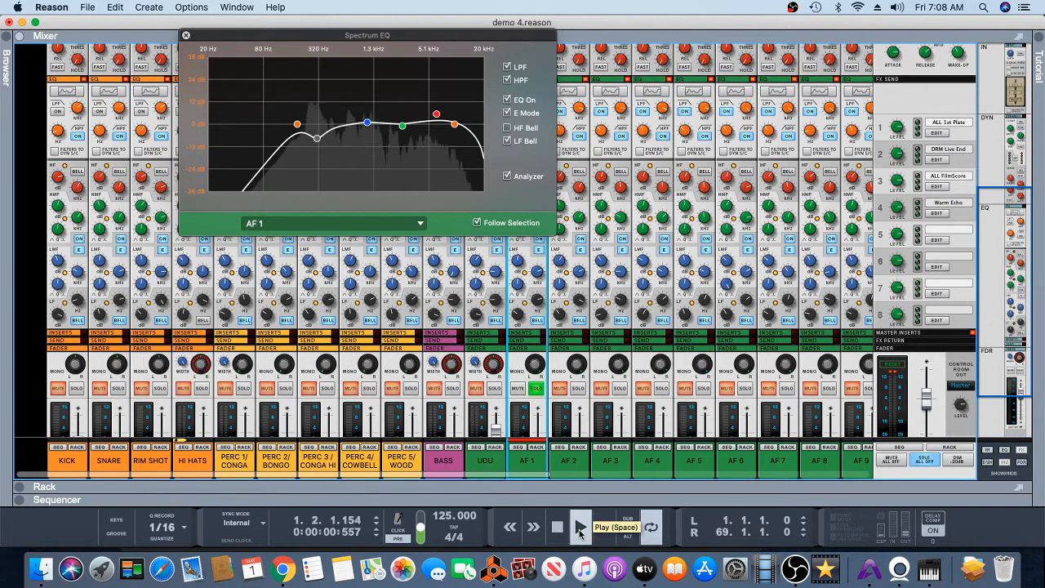
click(511, 99)
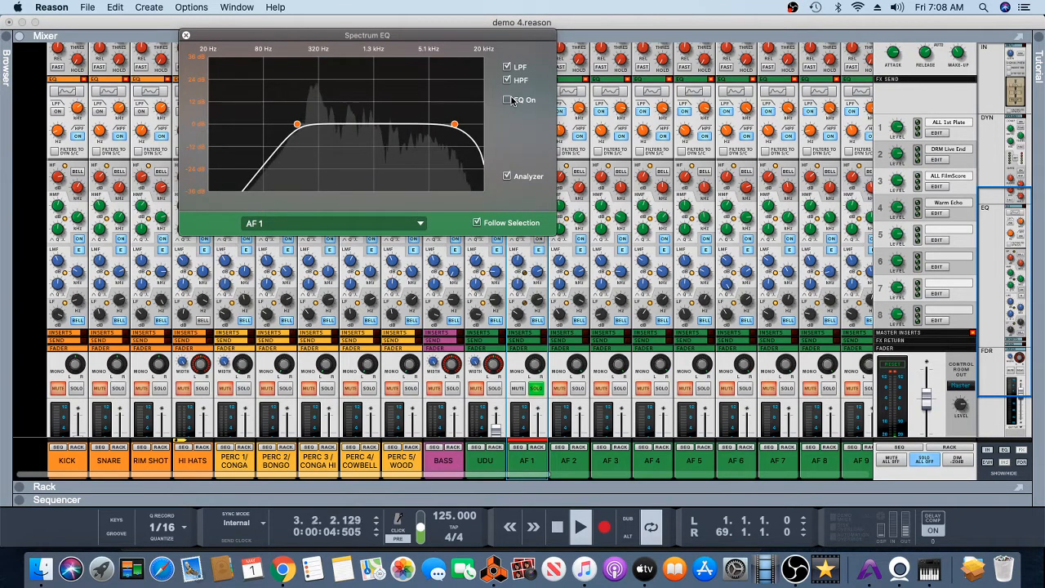
click(510, 99)
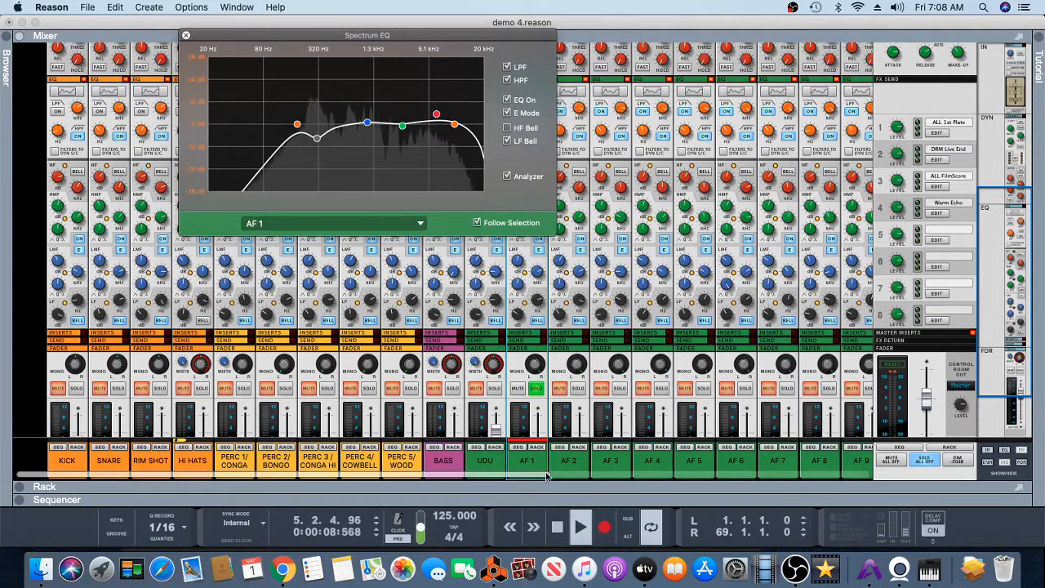
click(559, 527)
click(559, 527)
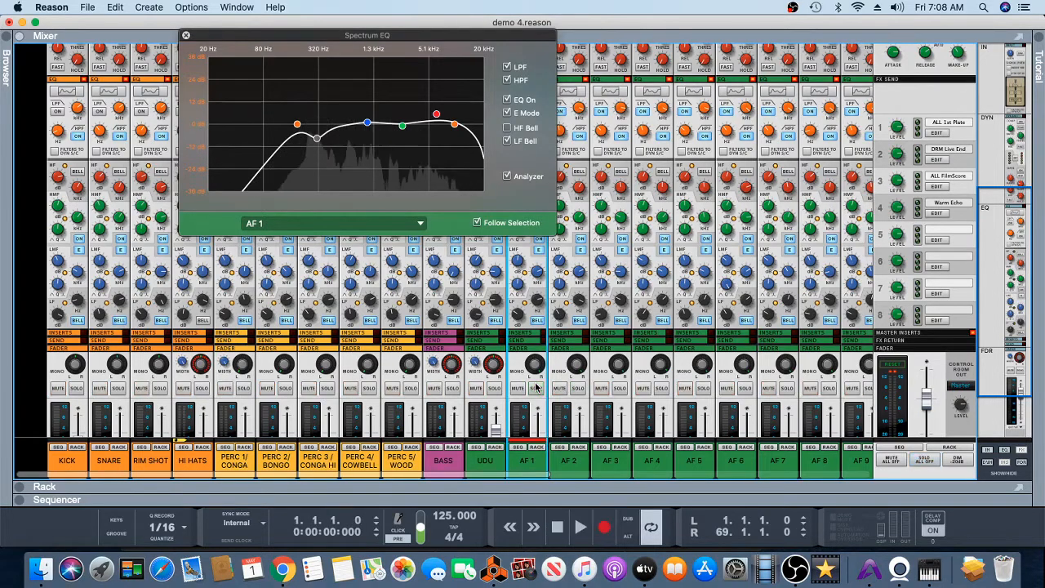
Solo the AF 2 channel, listen to it during playback, and return to the start of the song.
click(582, 391)
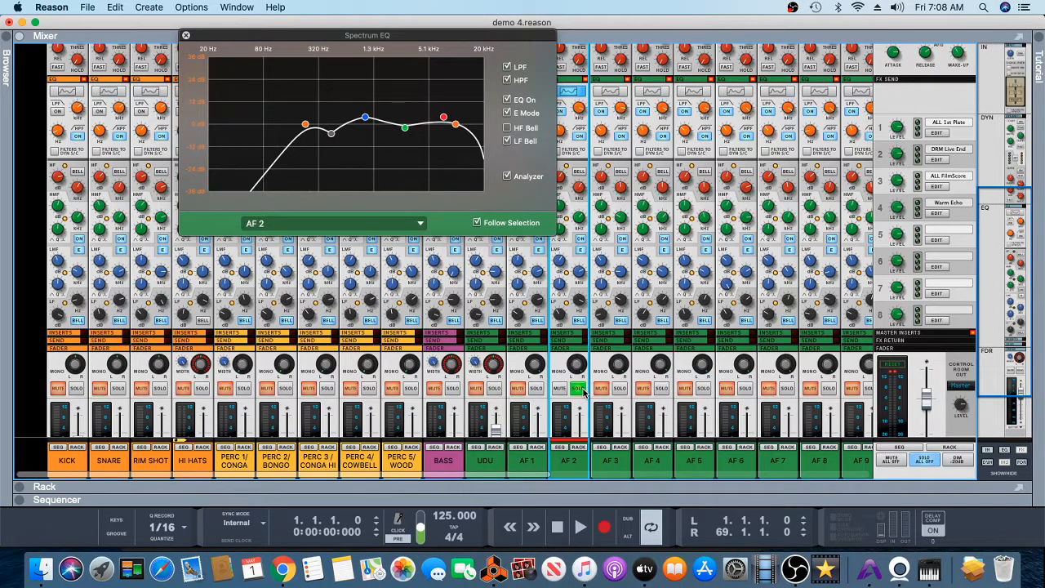
click(579, 527)
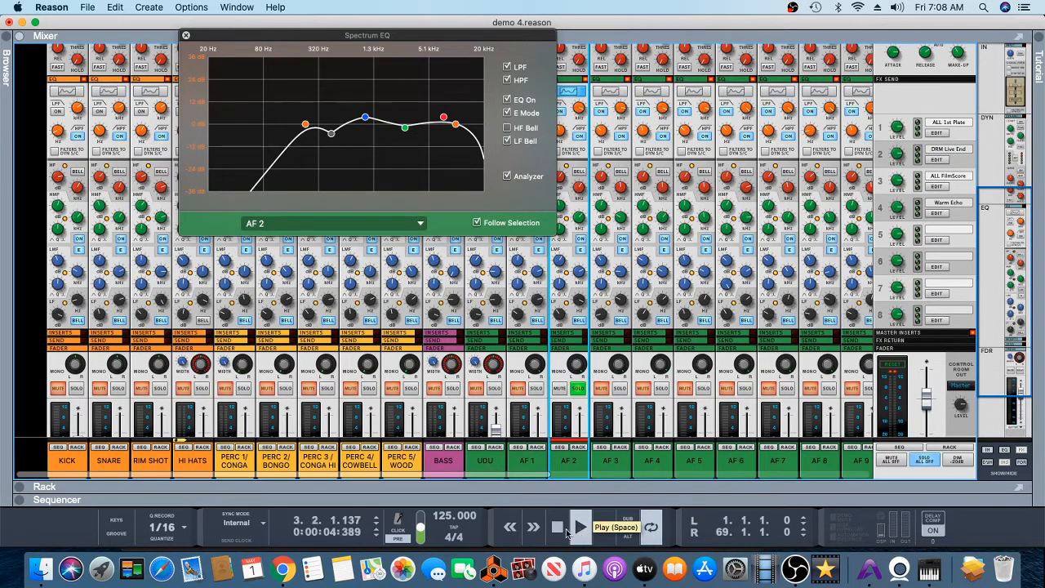
double_click(564, 528)
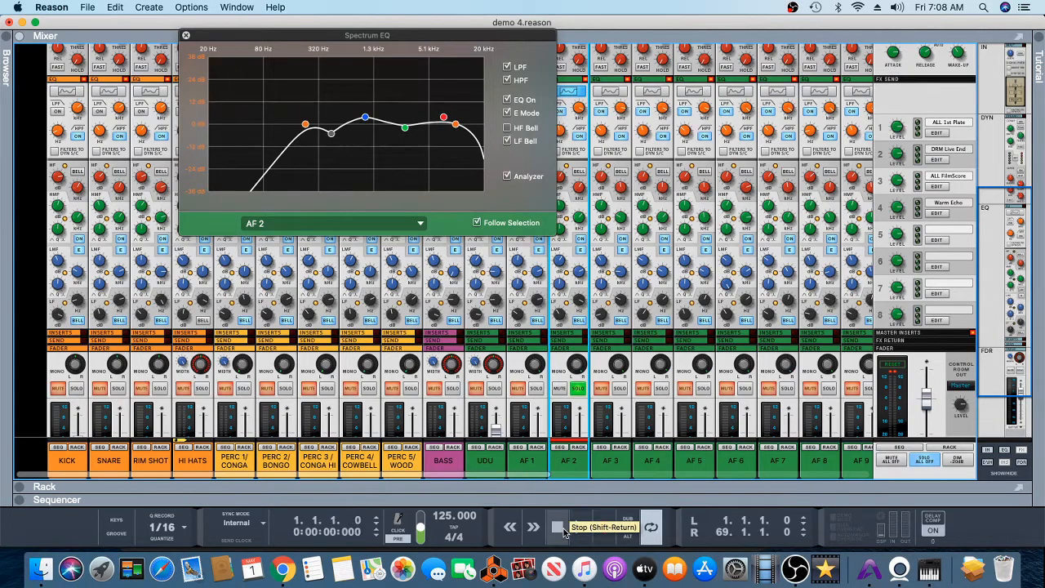
Move the solo from AF 2 to AF 3 and compare its sound during playback with the EQ off and on.
click(620, 390)
click(581, 390)
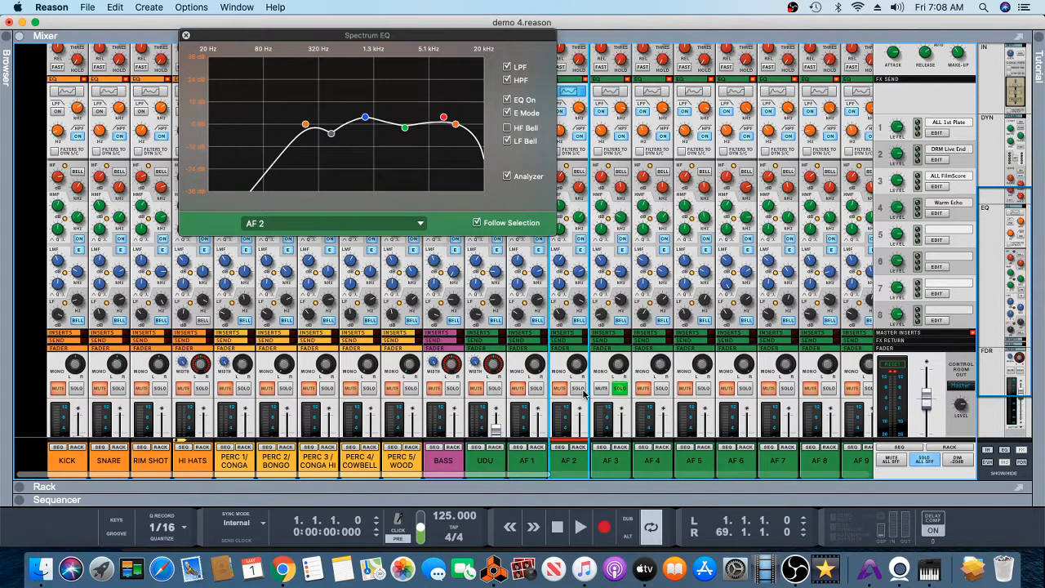
click(595, 465)
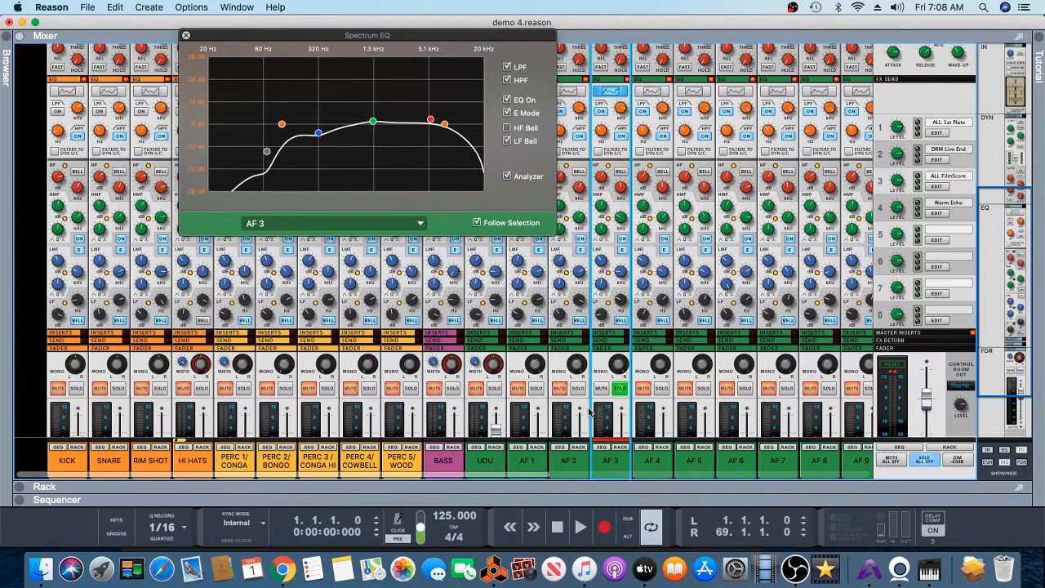
click(580, 529)
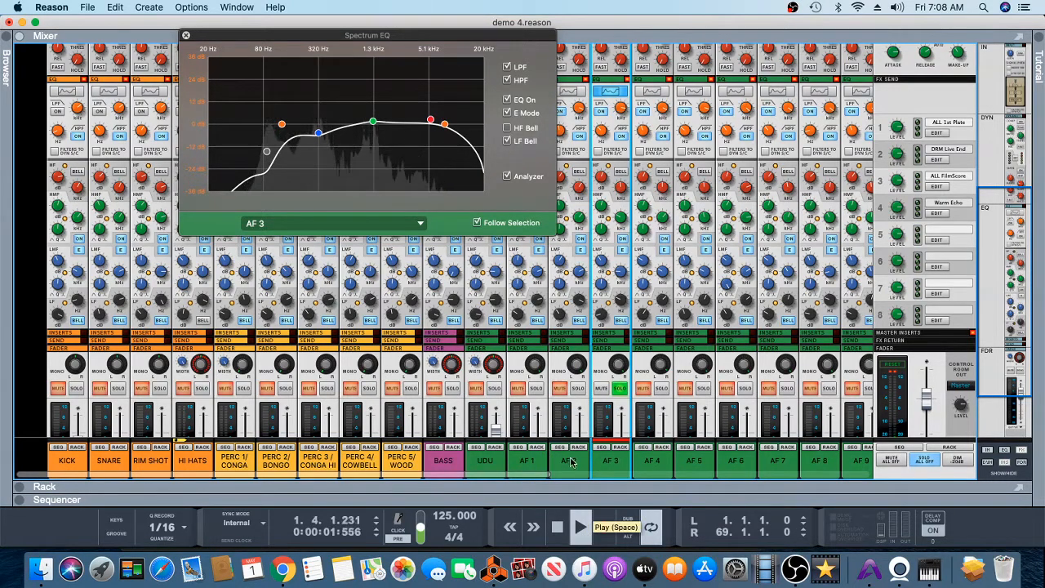
click(507, 101)
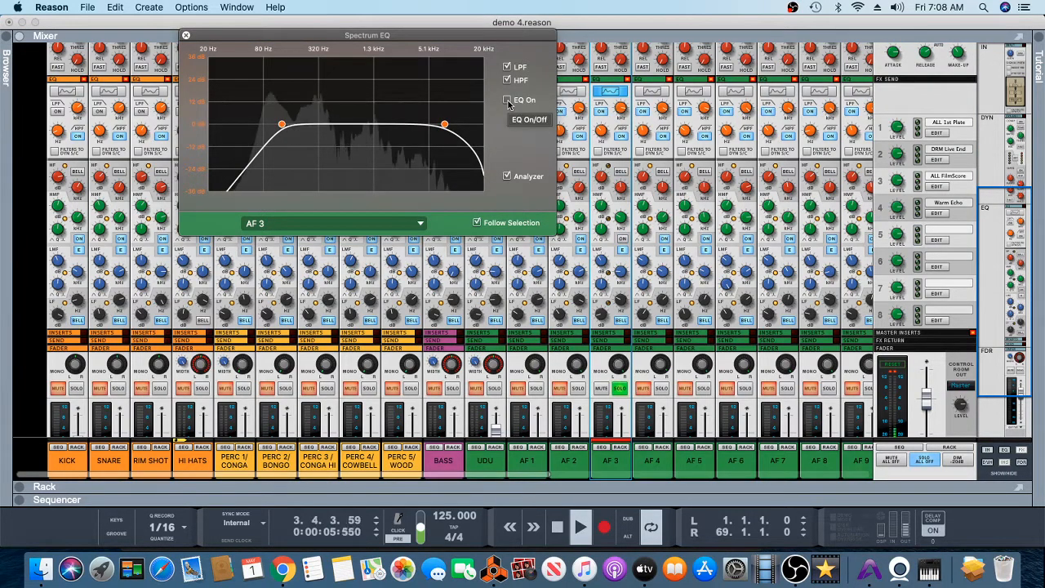
click(507, 100)
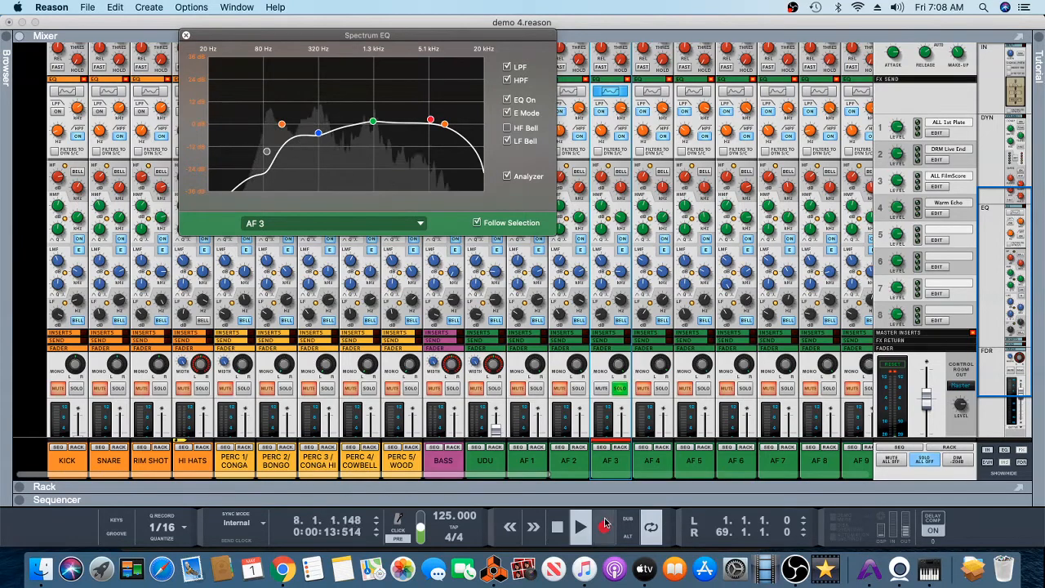
double_click(557, 528)
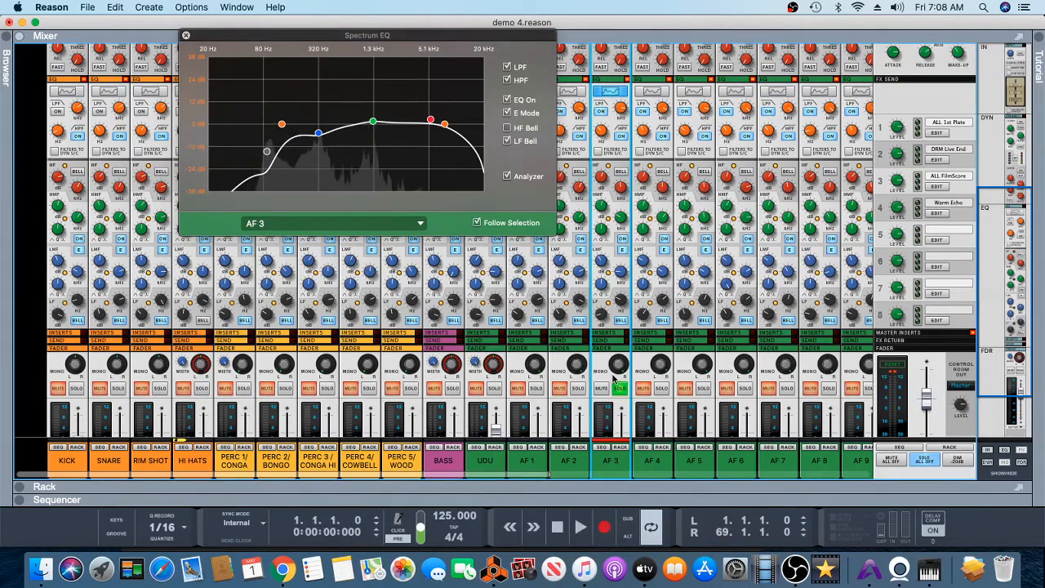
Move the solo from AF 3 to AF 4, play the song from the start, and stop playback.
click(662, 389)
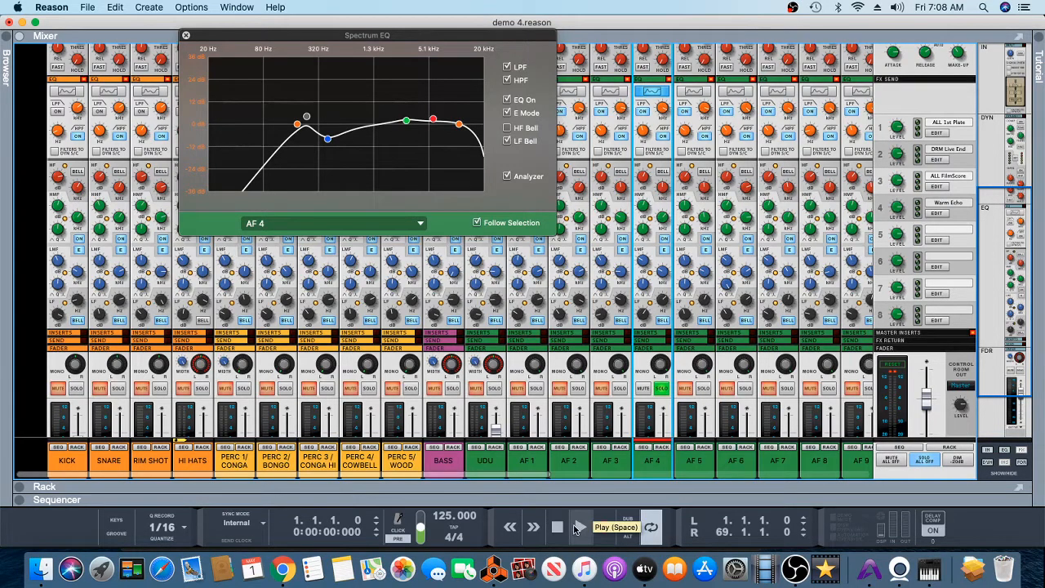
click(578, 526)
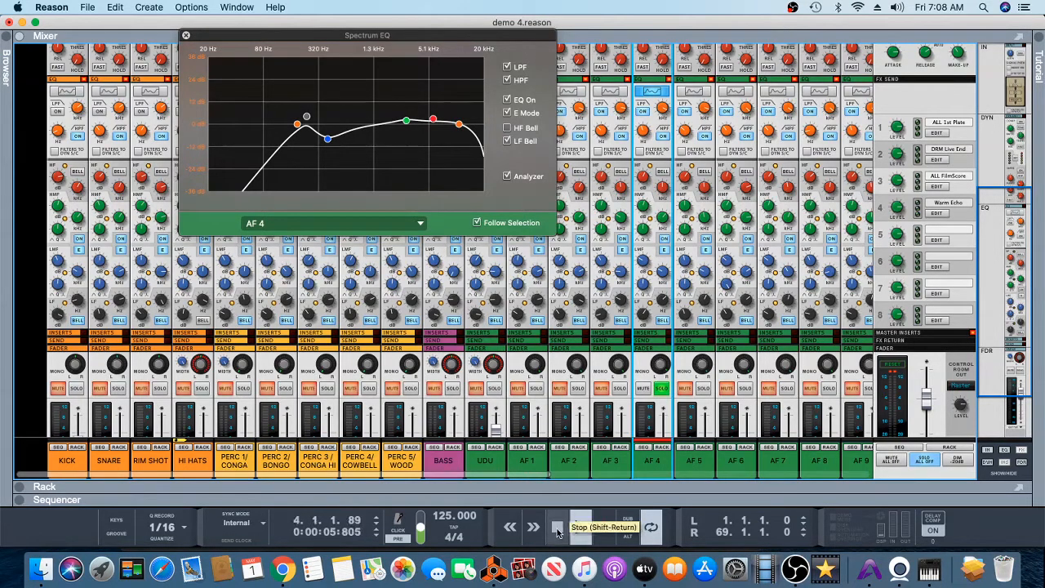
click(557, 528)
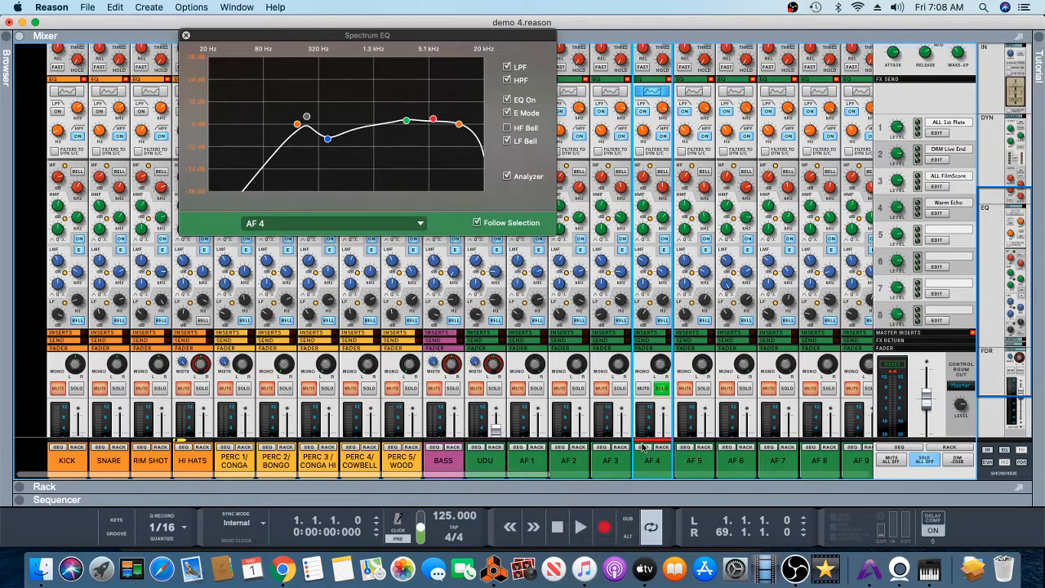
Move the solo from AF 4 to AF 5 and show the AF 5 channel's curve in the Spectrum EQ.
click(703, 389)
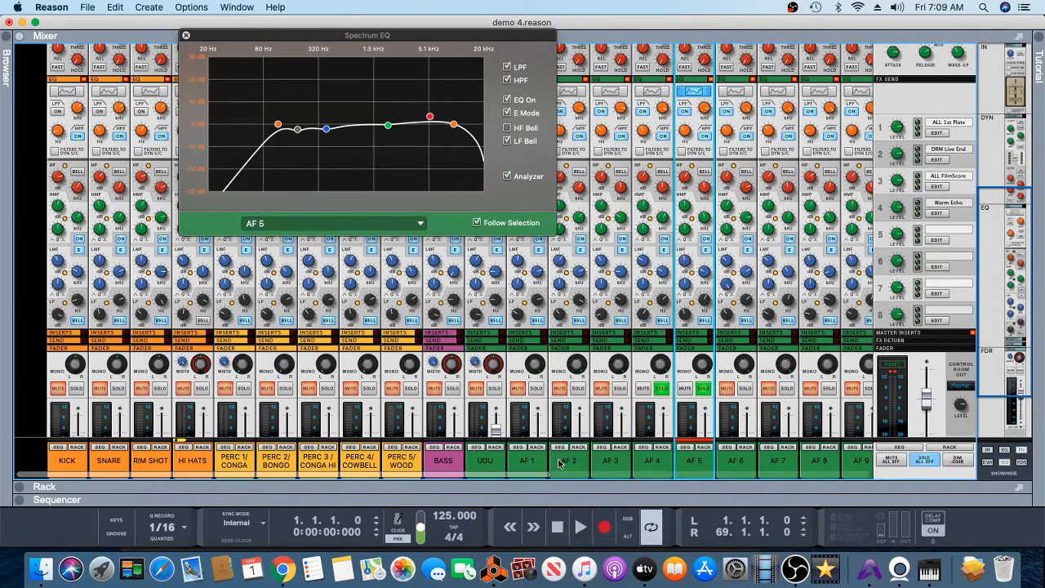
click(663, 393)
scroll(699, 475, right, 10)
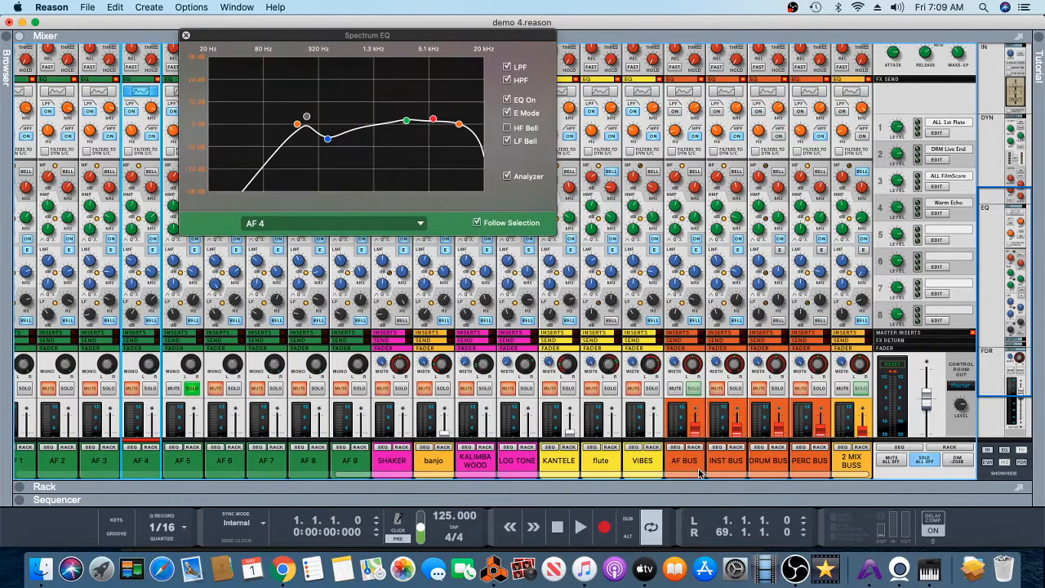
click(172, 465)
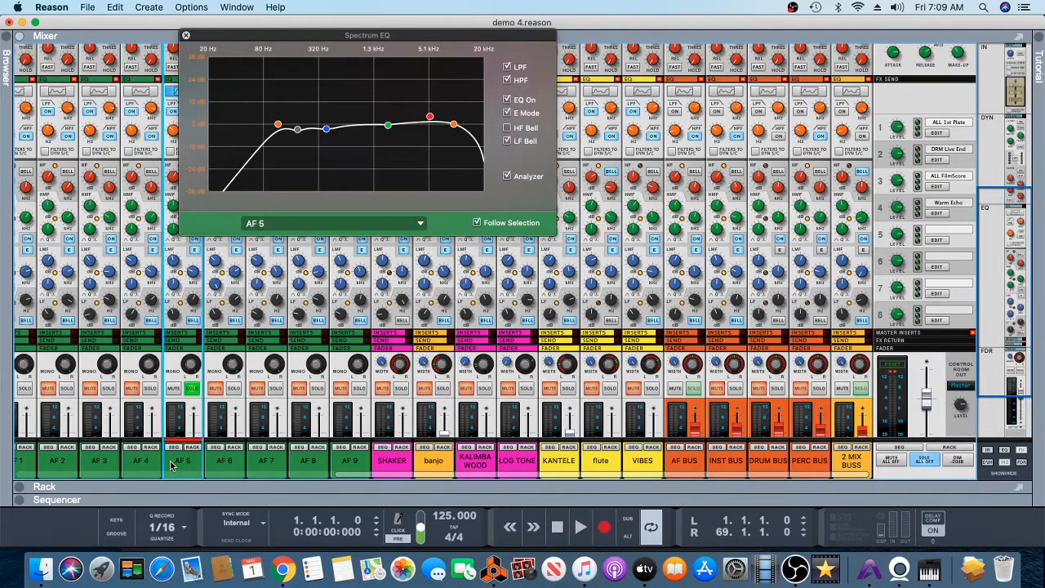
Move the solo from AF 5 to AF 6, show its EQ curve, and play the song briefly from the start.
click(222, 465)
click(192, 392)
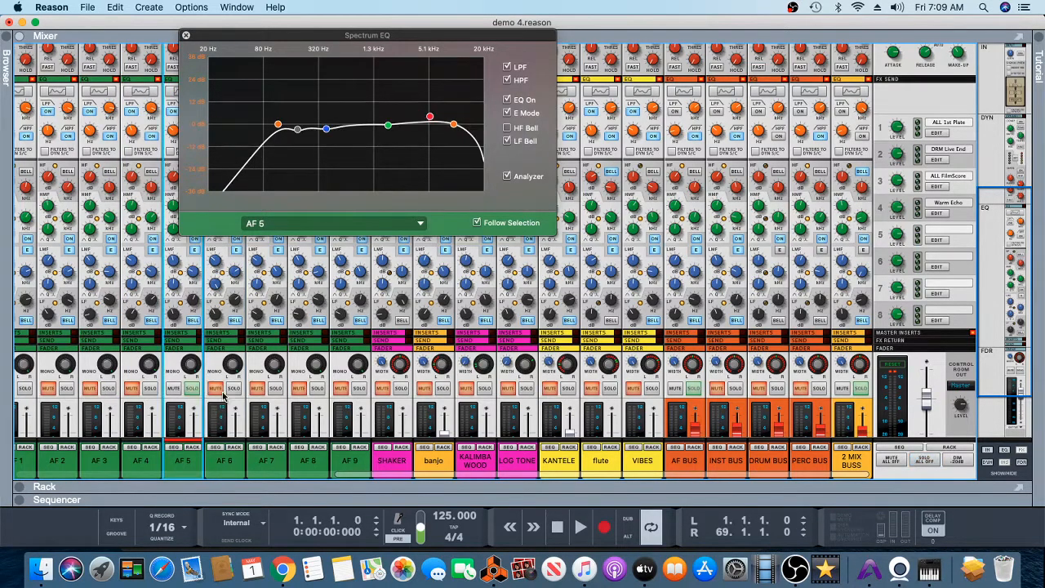
click(234, 390)
click(236, 464)
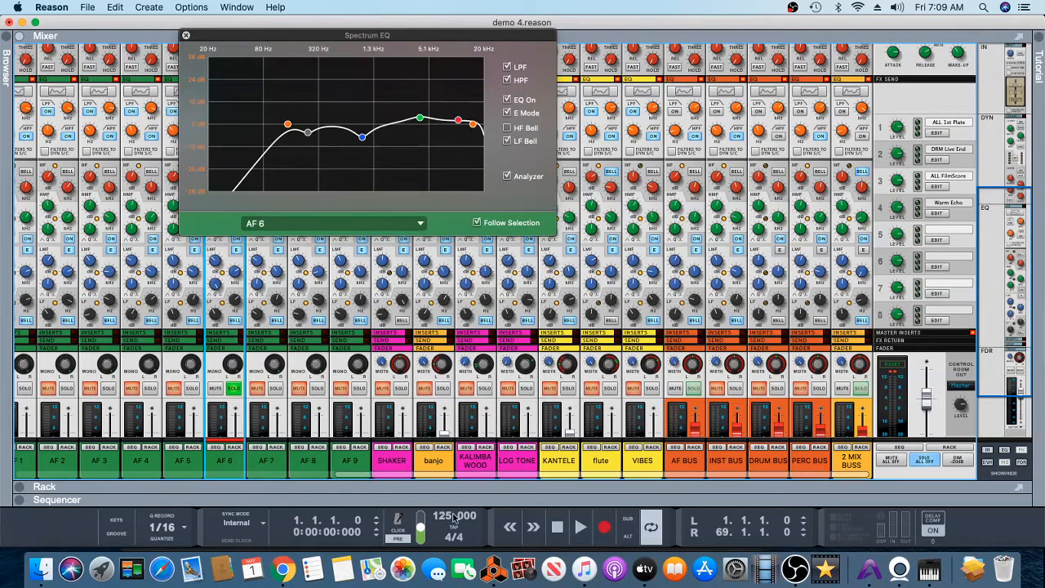
click(578, 528)
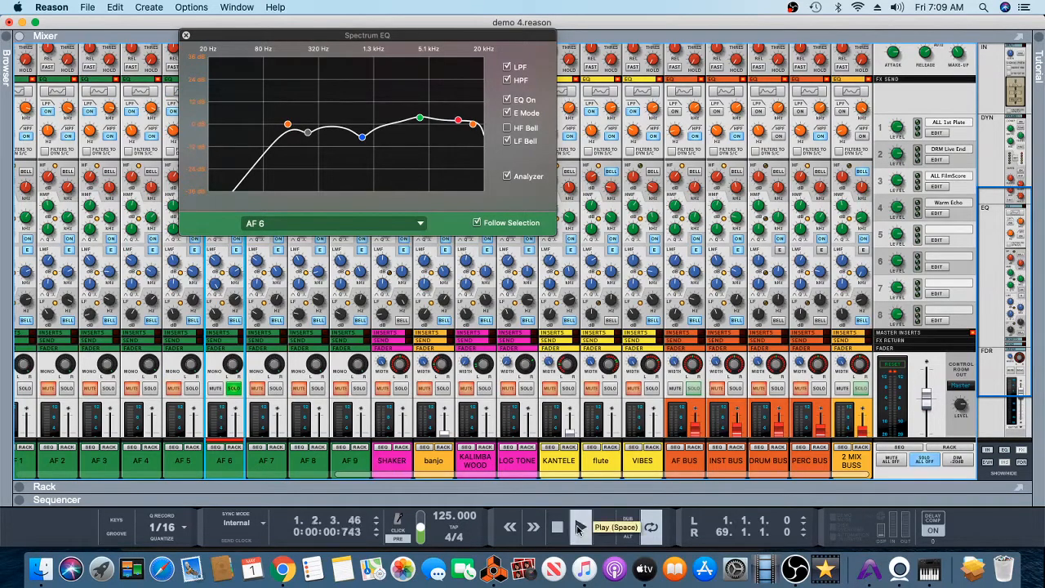
double_click(558, 528)
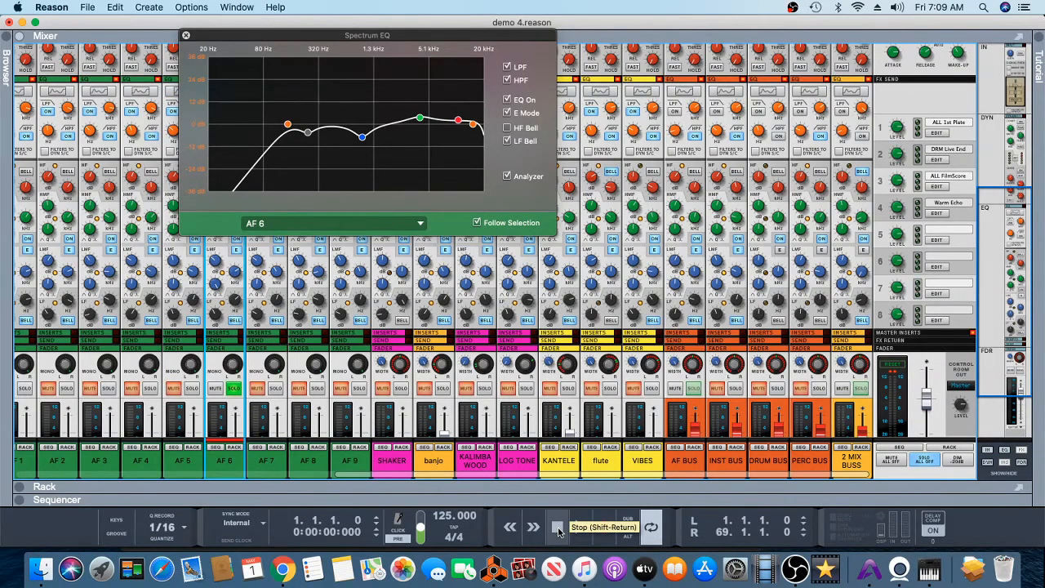
Set the sequencer loop from bar 5 to bar 18, close the Spectrum EQ window, and return to the mixer.
key(F7)
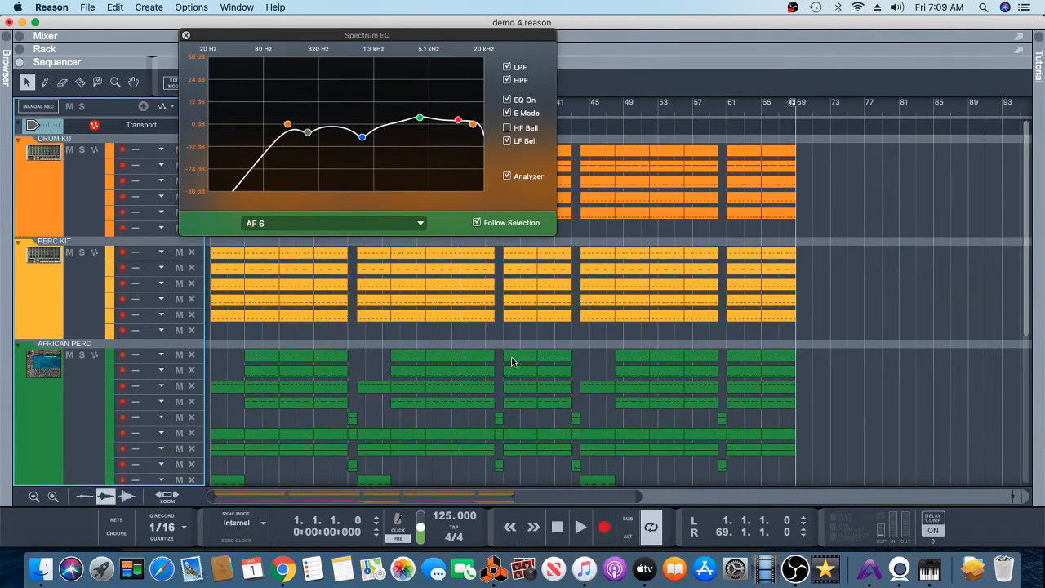
drag(399, 41, 772, 83)
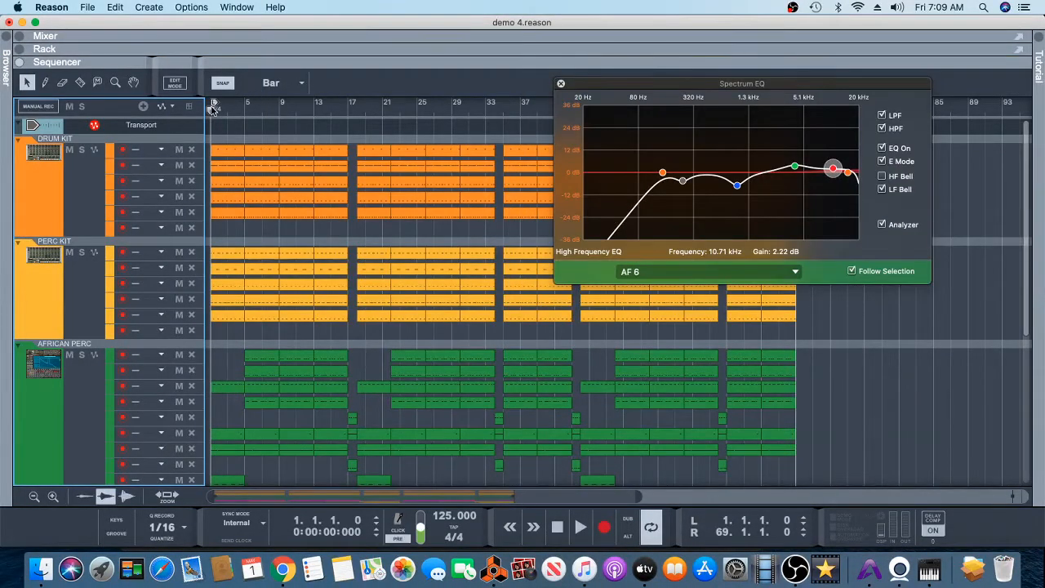
drag(213, 104, 248, 104)
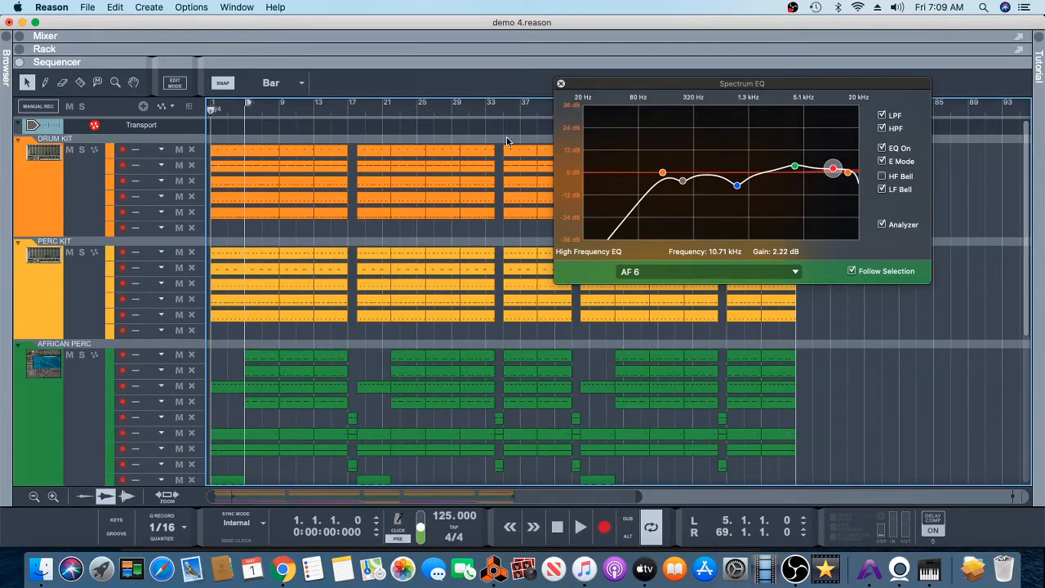
click(561, 85)
drag(799, 108, 357, 160)
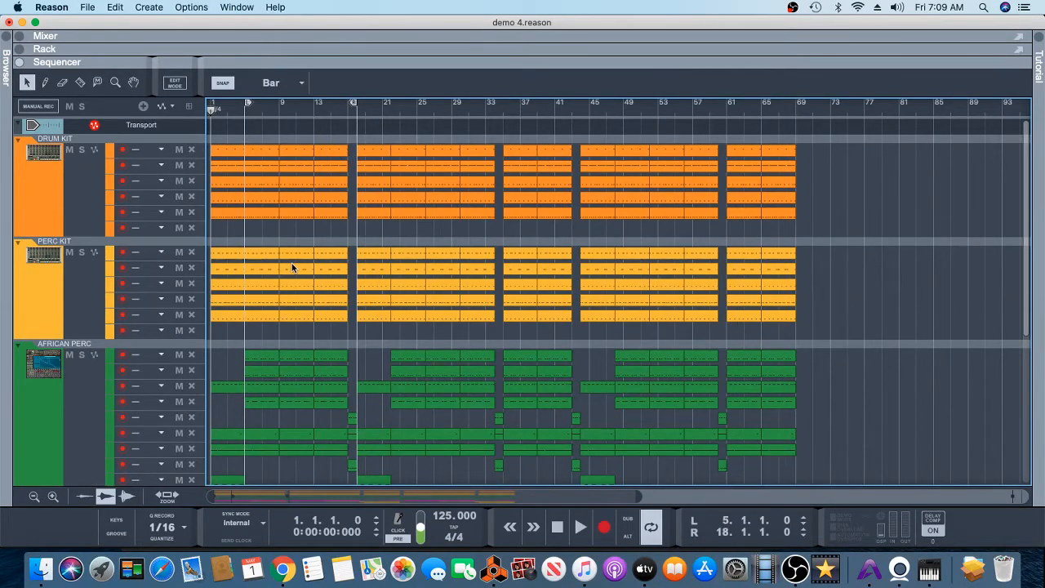
key(F5)
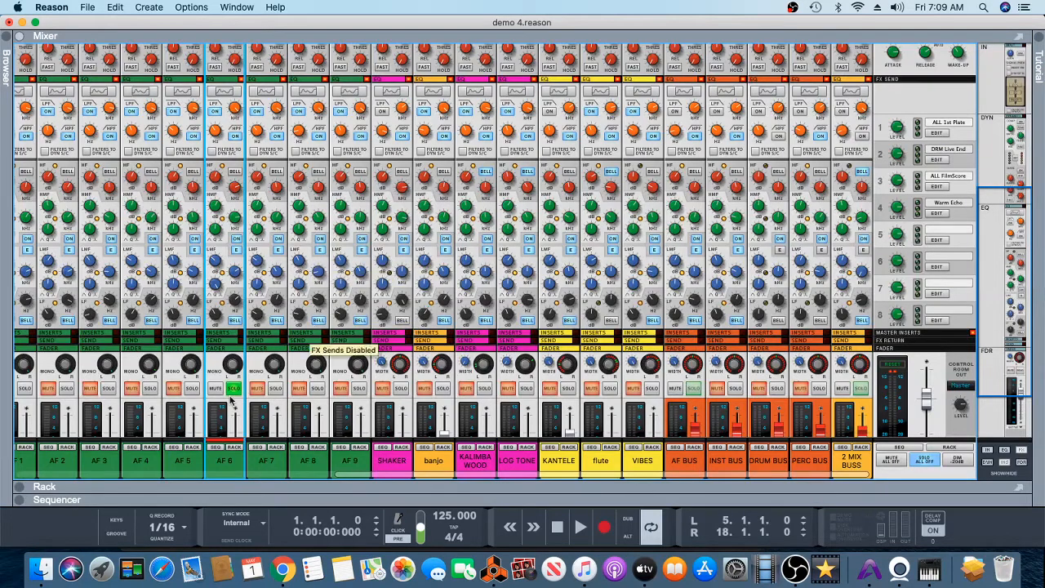
Move the solo from AF 6 to AF 4 and show the AF 4 channel's curve in the Spectrum EQ.
click(180, 471)
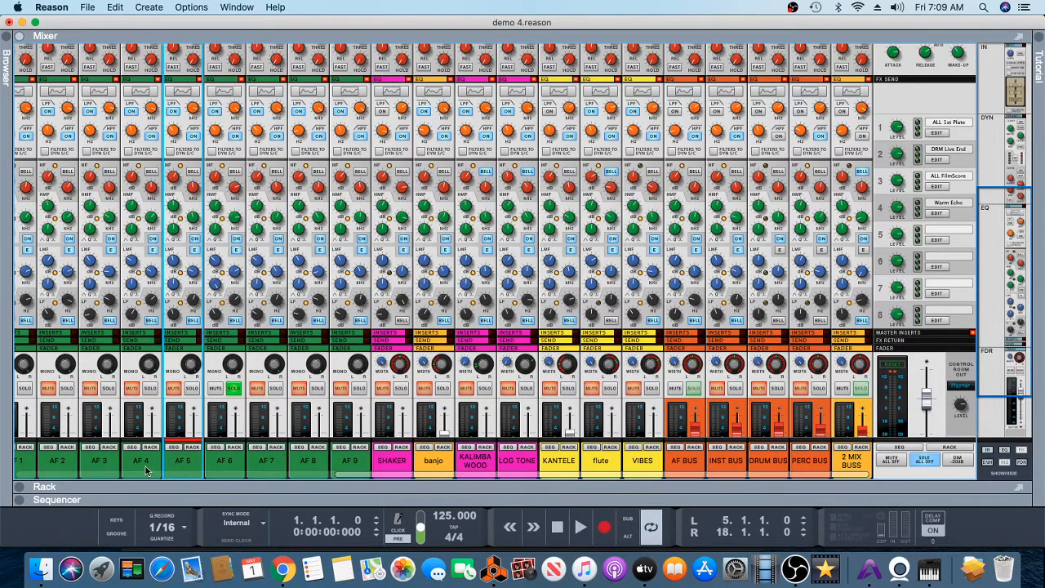
click(142, 470)
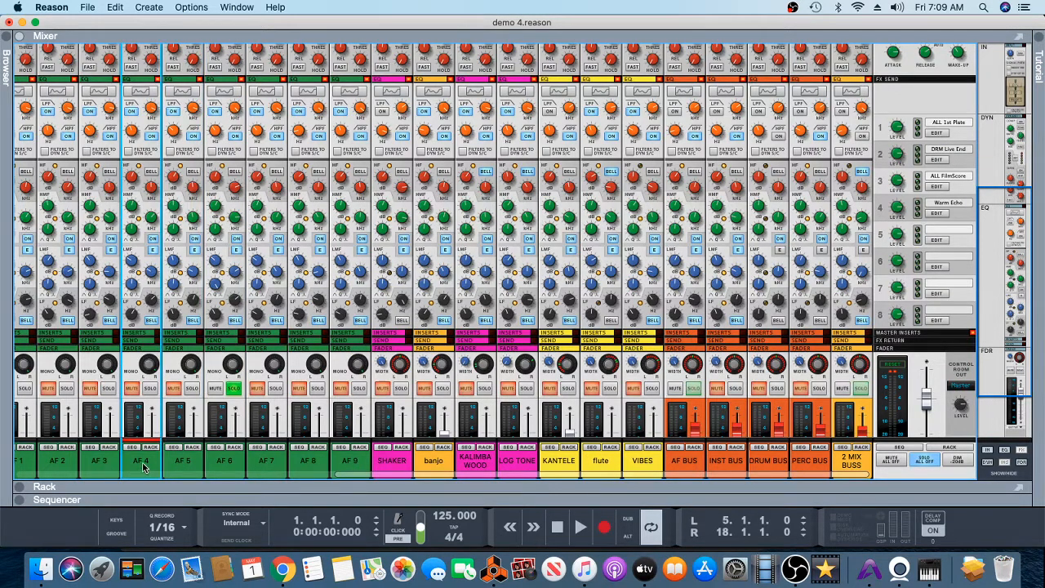
click(229, 389)
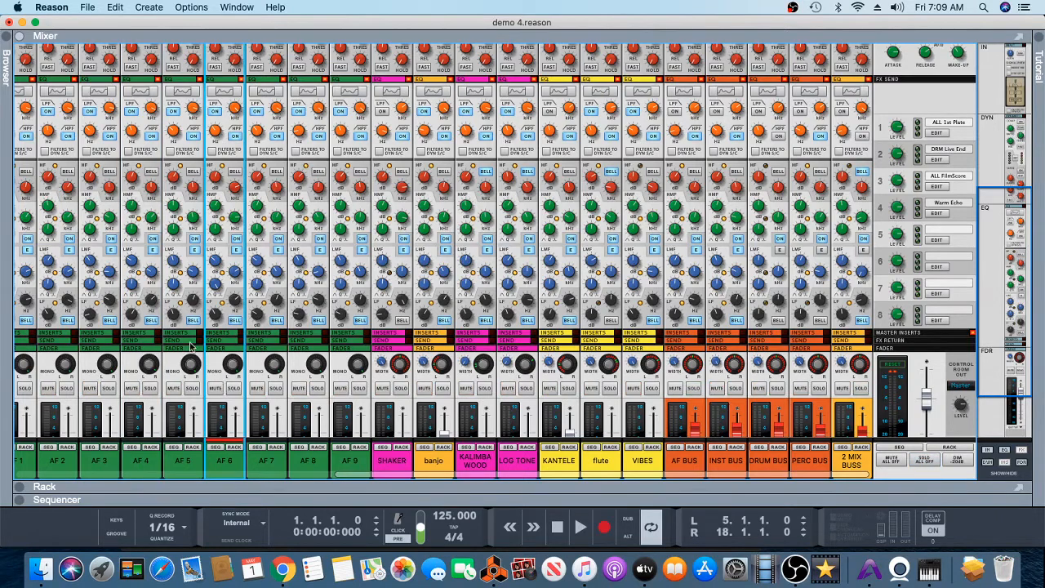
click(137, 437)
click(143, 98)
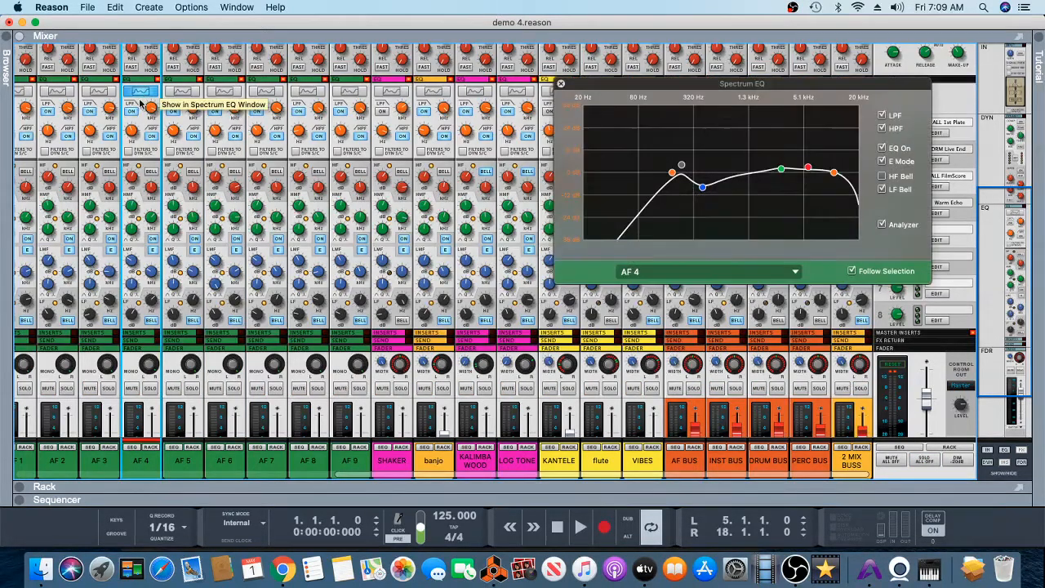
click(149, 390)
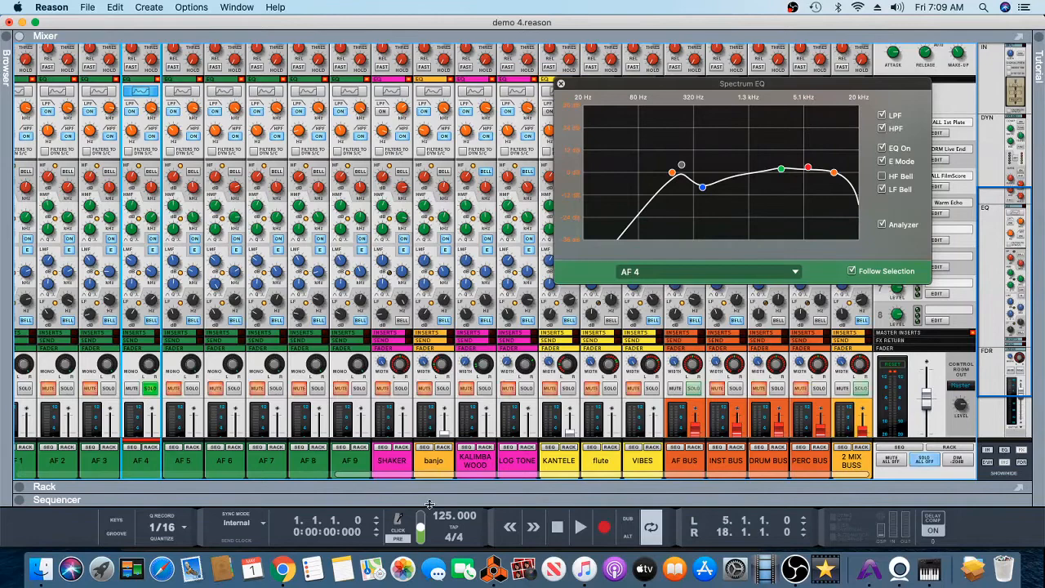
Play the song briefly from the start, stop it, and move the sequencer playhead to bar 5.
click(579, 530)
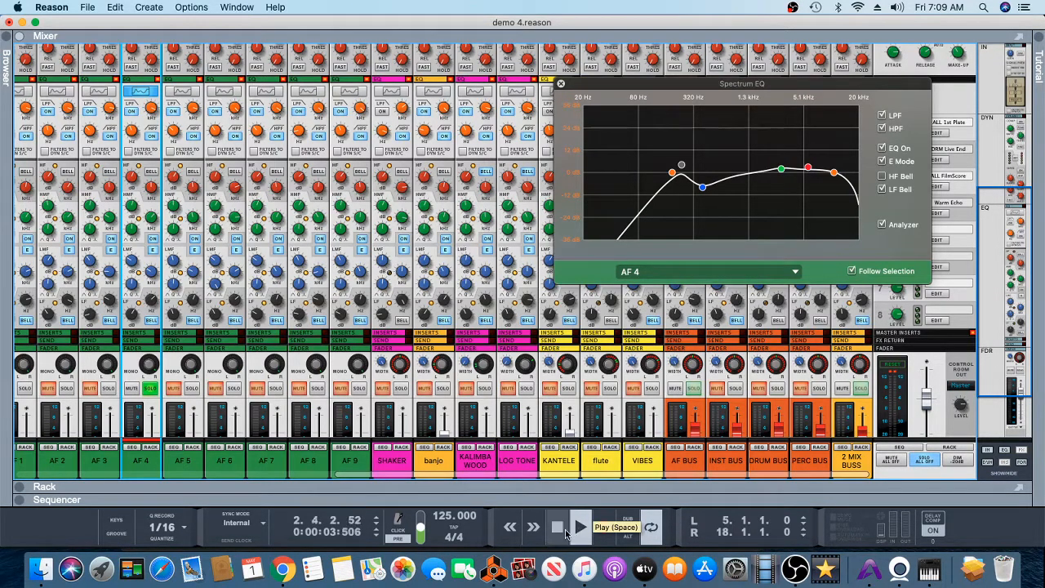
double_click(557, 528)
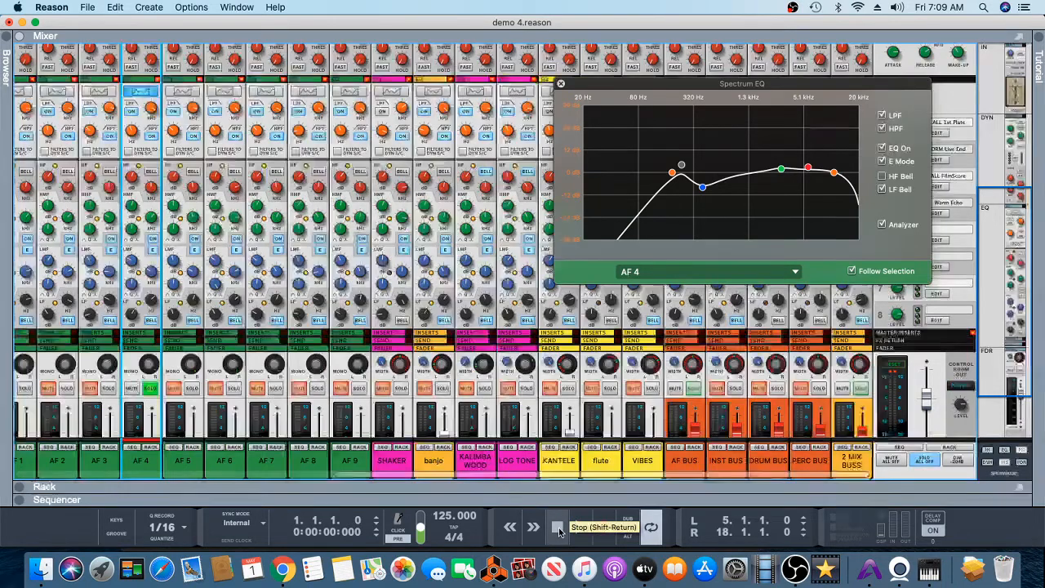
key(F7)
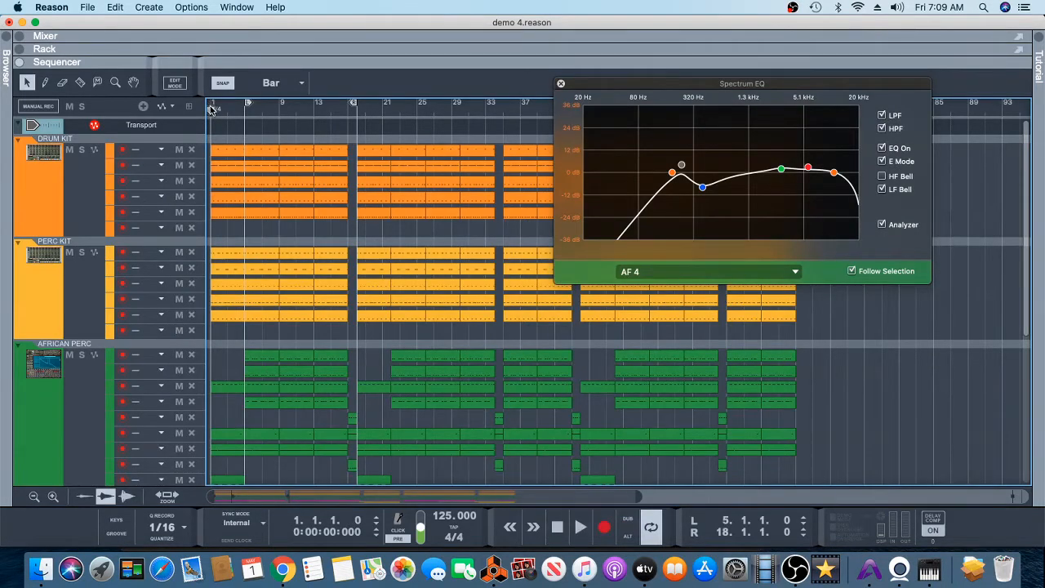
drag(211, 109, 247, 129)
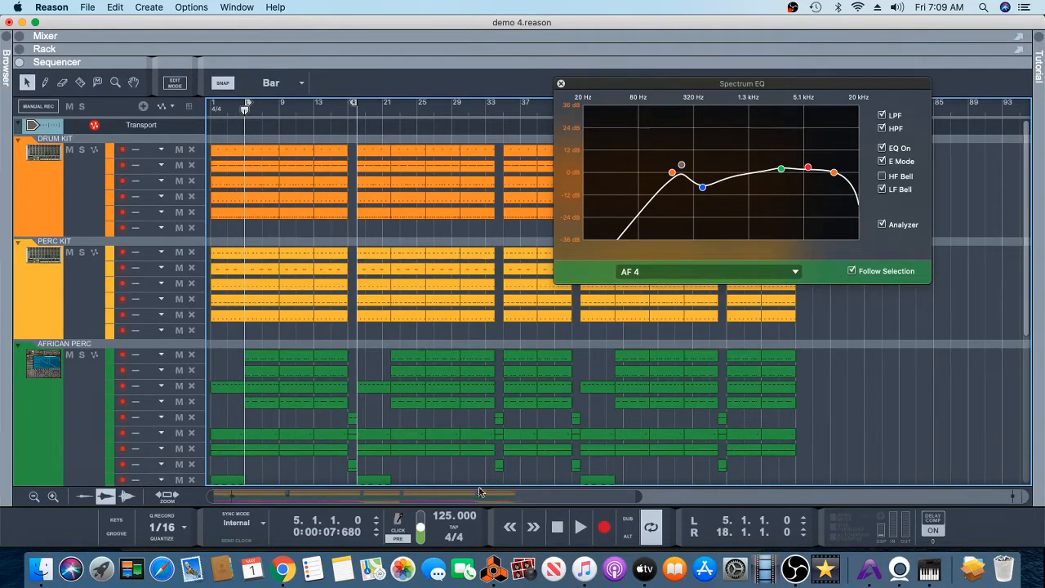
Play the song from bar 5 and compare the soloed AF 4 channel in the mixer with its EQ off and on.
click(580, 526)
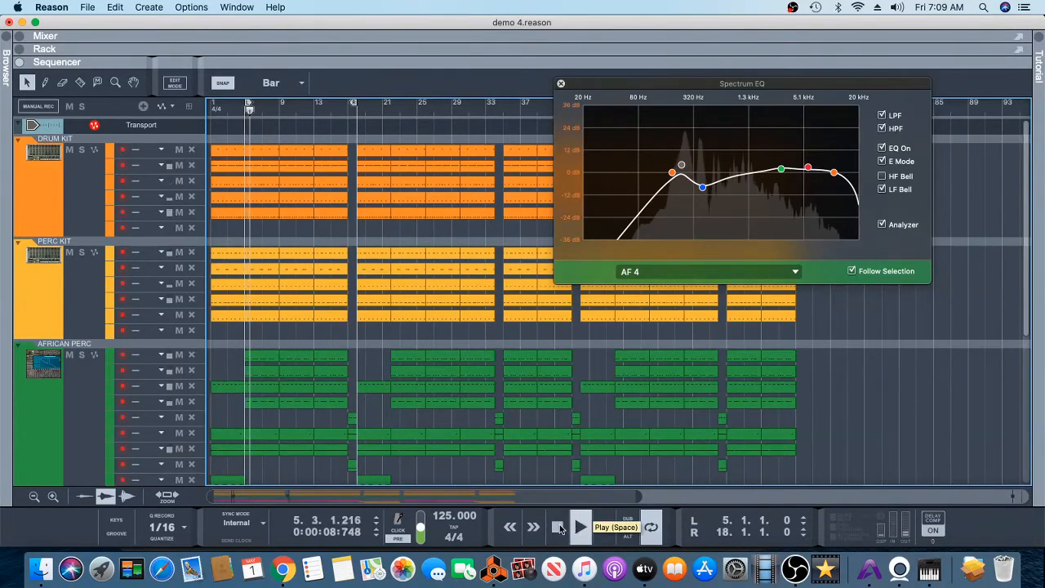
key(F5)
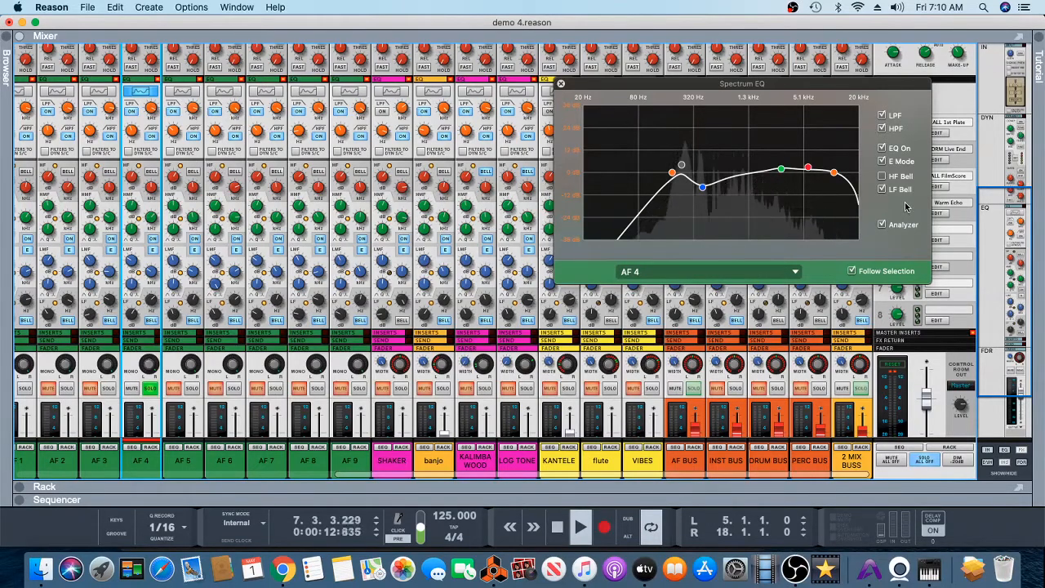
click(882, 149)
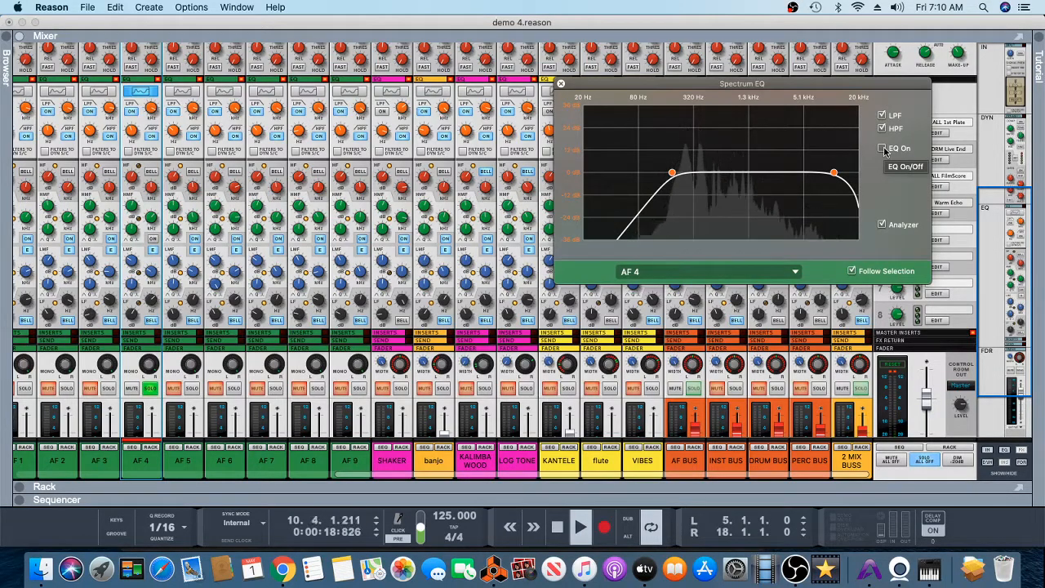
click(883, 148)
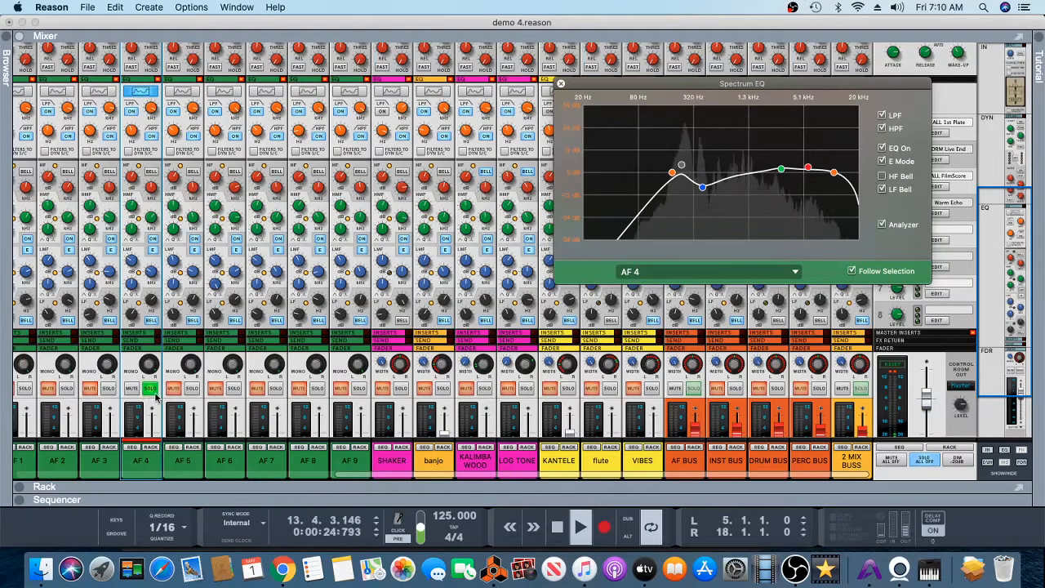
Move the solo from AF 4 to AF 5 and compare the channel with its EQ off and on.
click(191, 389)
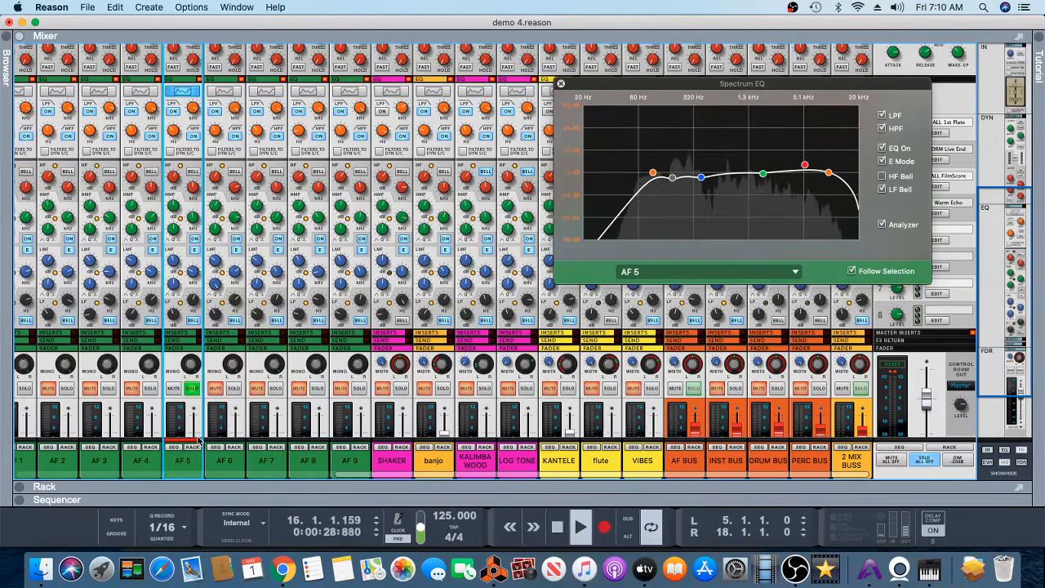
click(882, 148)
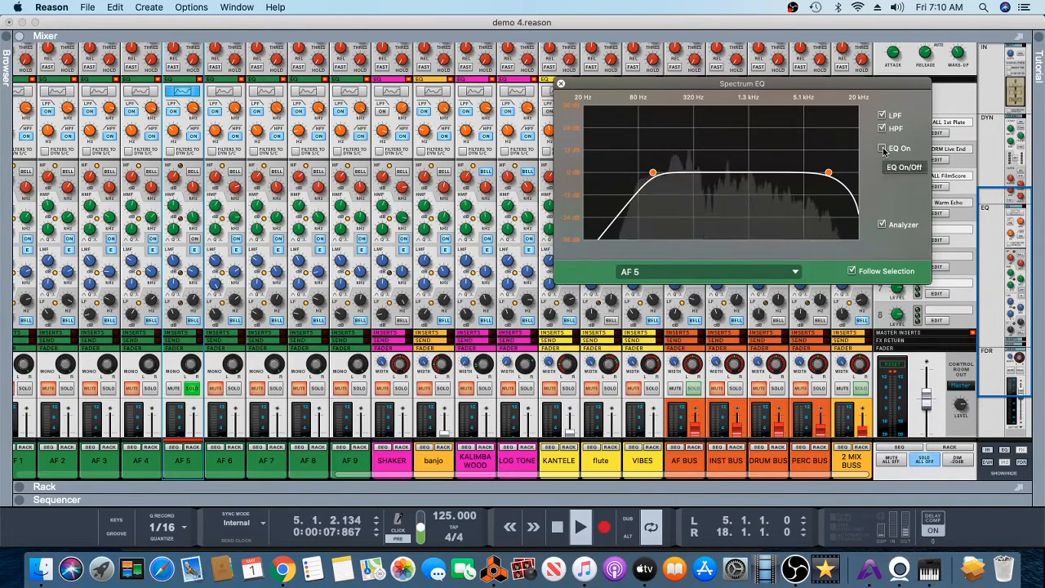
click(882, 148)
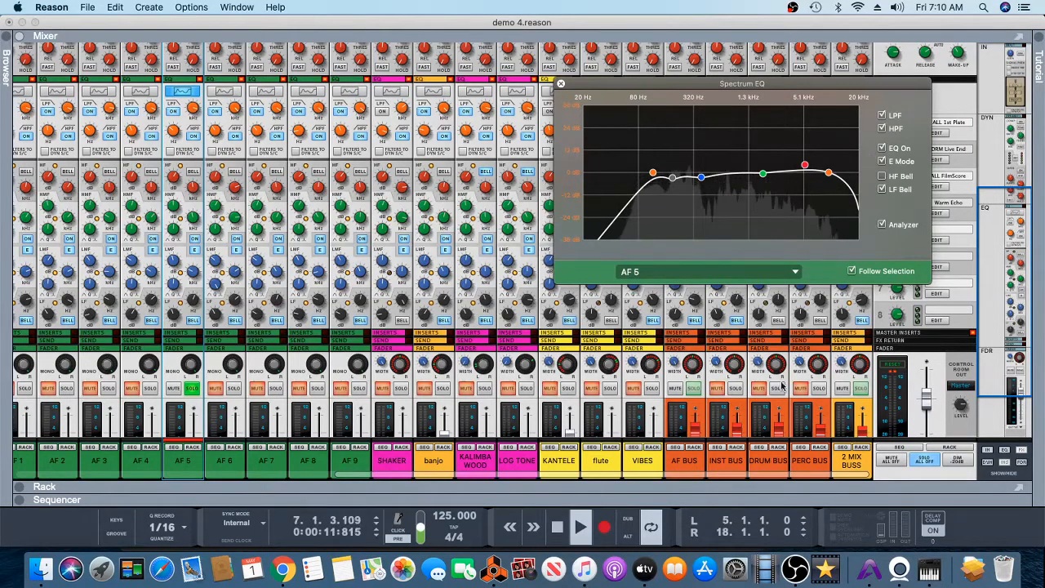
Solo the AF BUS, move the channel solo from AF 5 to AF 6, and compare AF 6 with its EQ off and on.
click(692, 389)
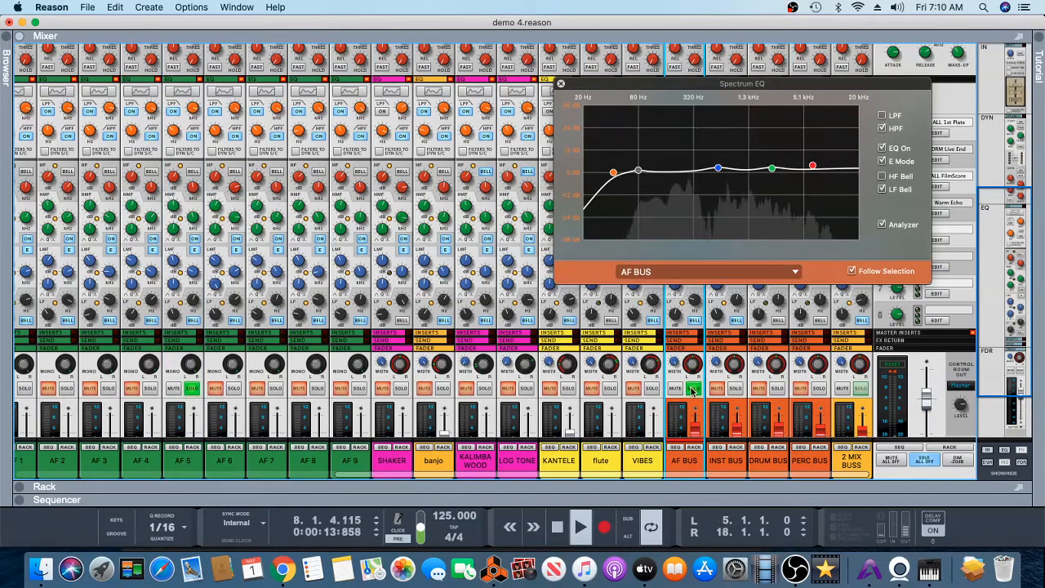
click(193, 397)
click(238, 394)
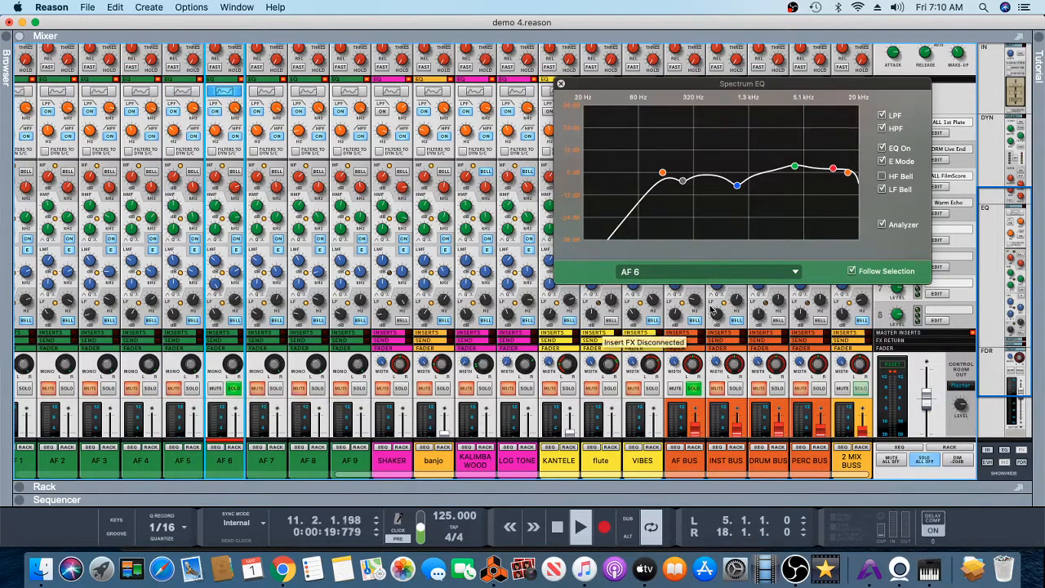
click(883, 151)
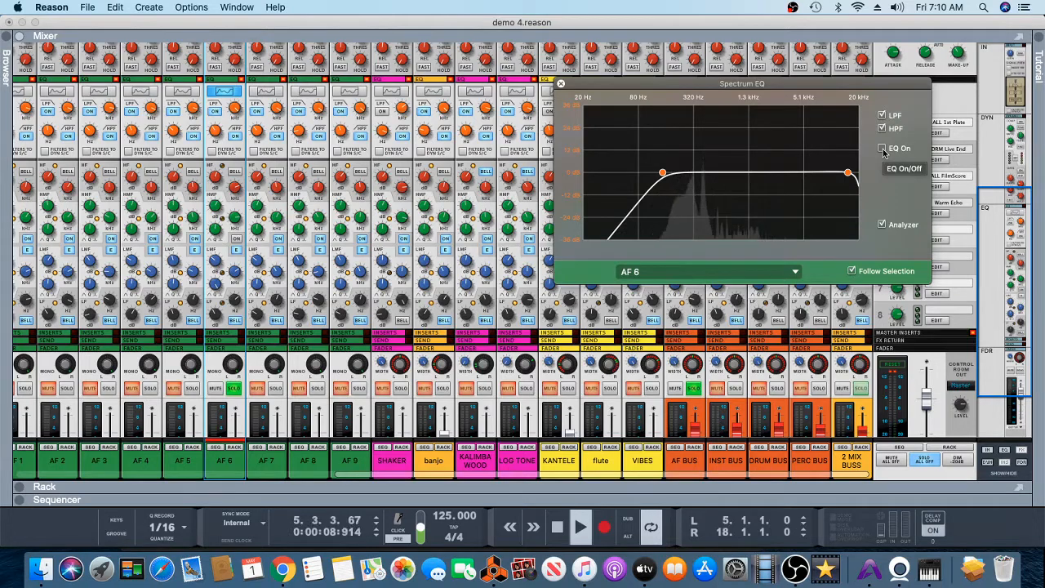
click(883, 151)
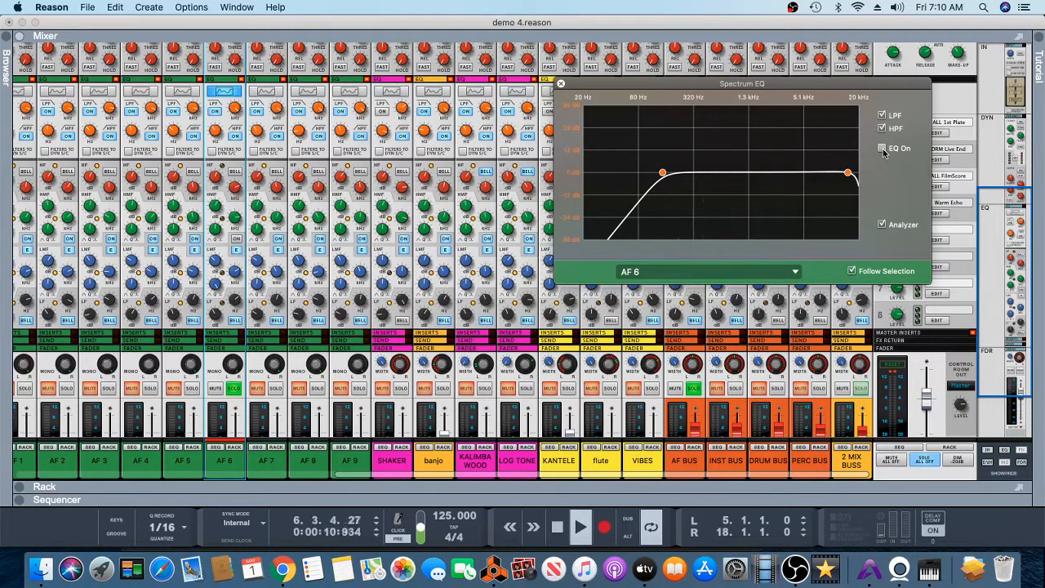
Move the solo from AF 6 to AF 7 and look over the African percussion tracks in the sequencer before returning to the mixer.
click(277, 390)
click(235, 390)
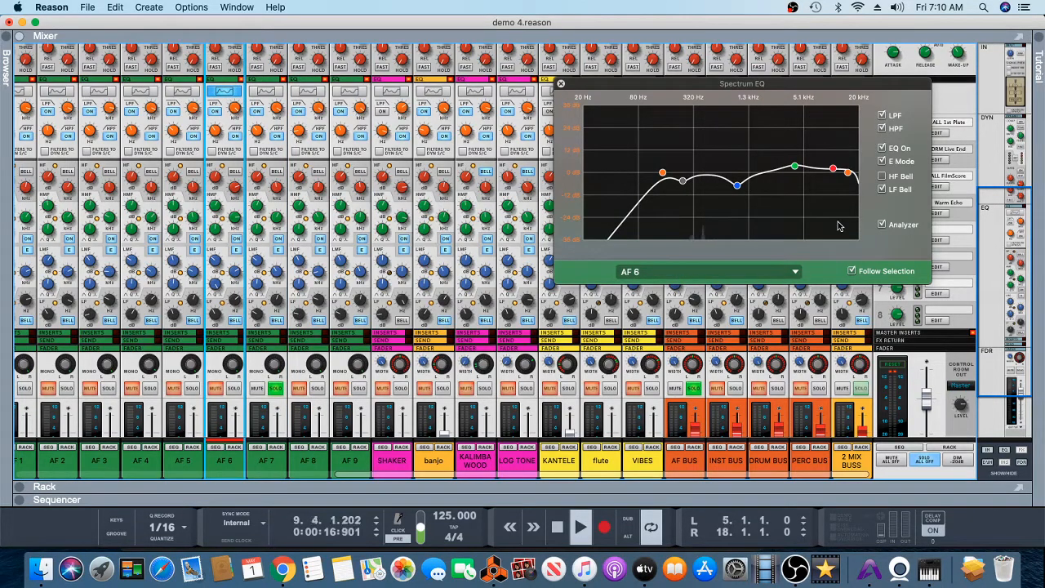
key(F7)
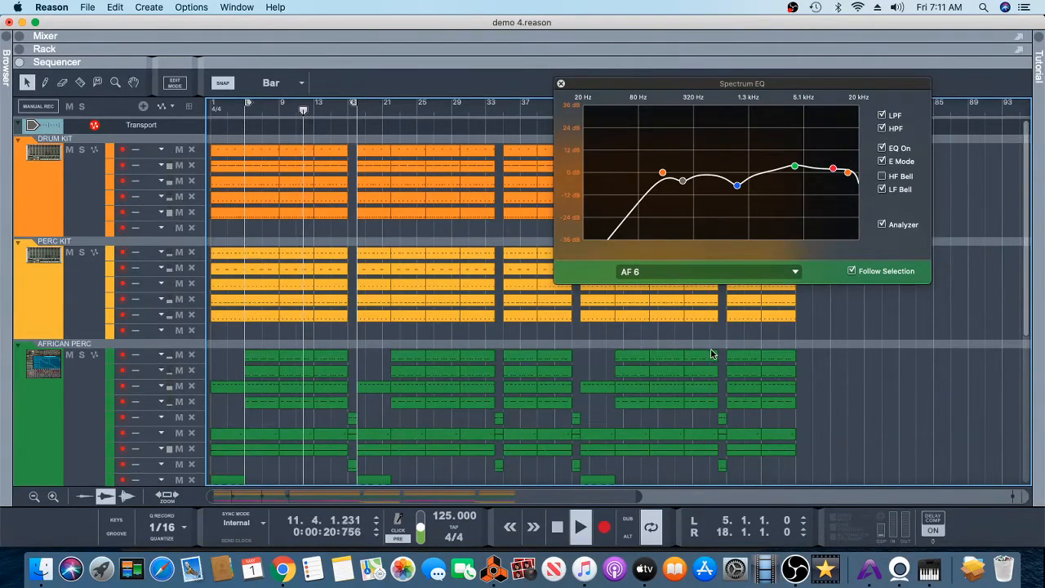
scroll(712, 356, down, 1)
scroll(712, 355, down, 5)
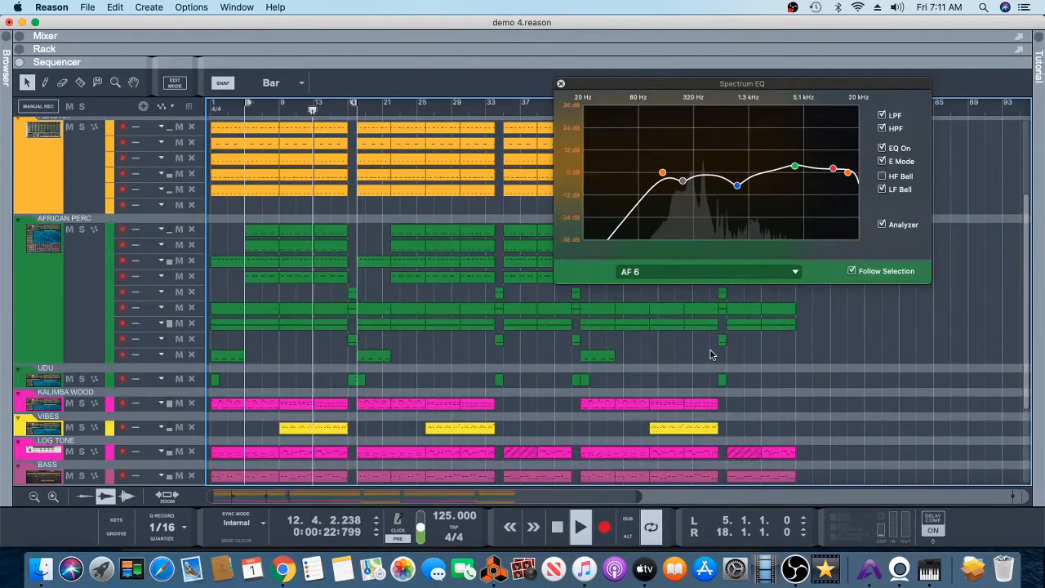
scroll(713, 355, up, 3)
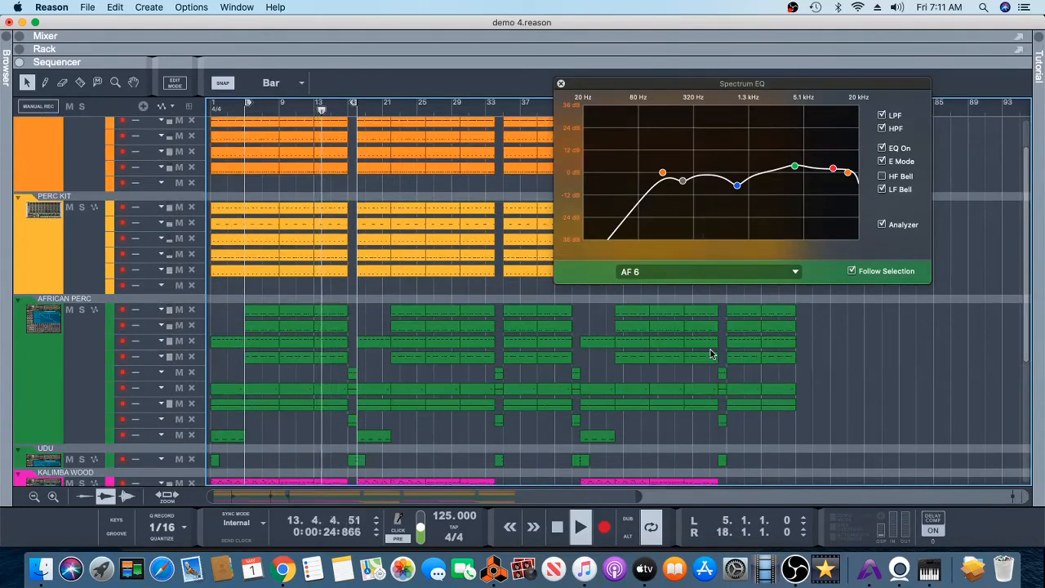
key(F5)
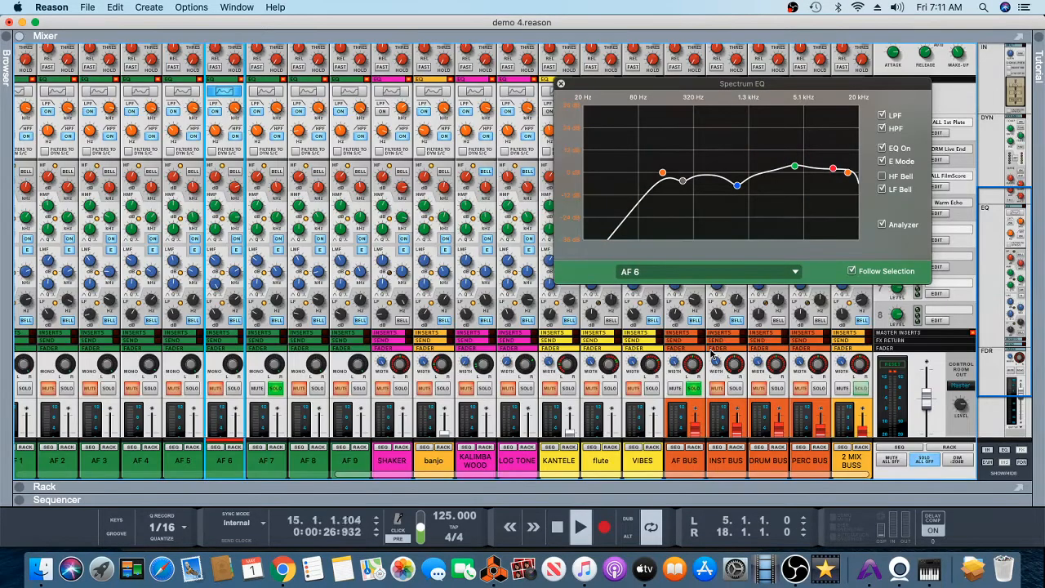
Move the solo from AF 7 to AF 8 and compare the channel with its EQ off and on.
click(276, 391)
click(315, 389)
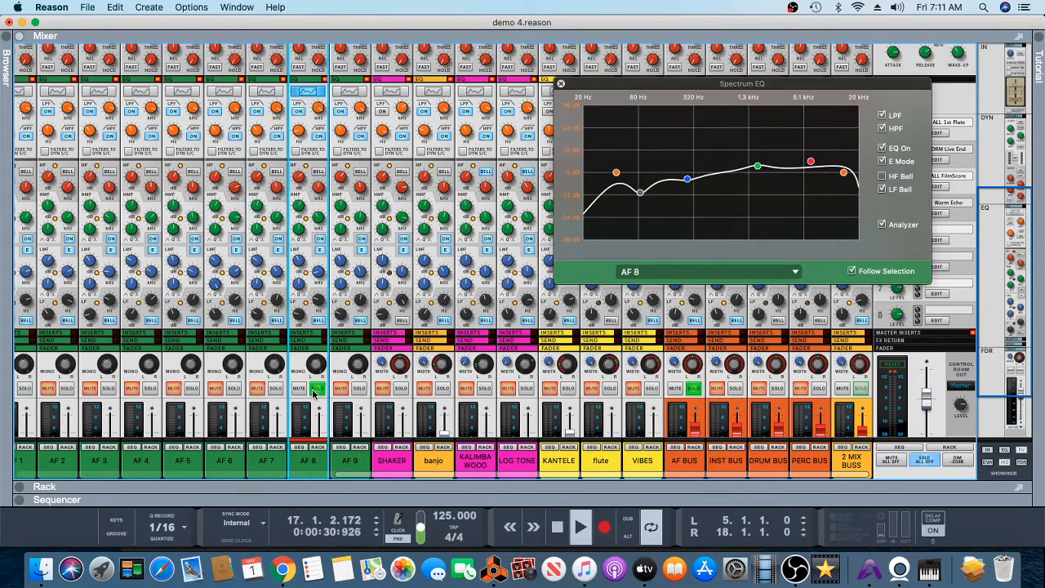
click(883, 149)
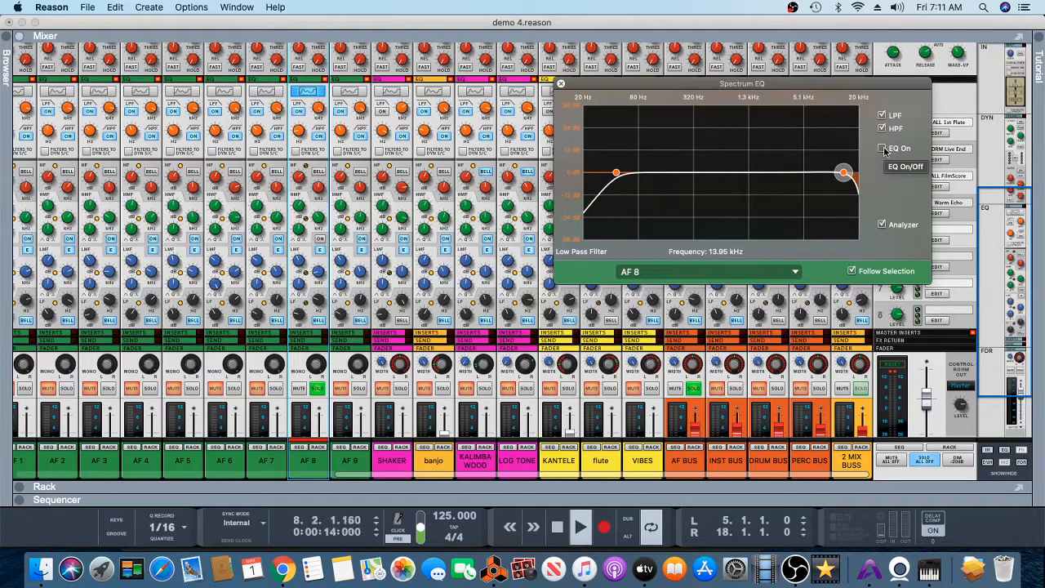
click(883, 149)
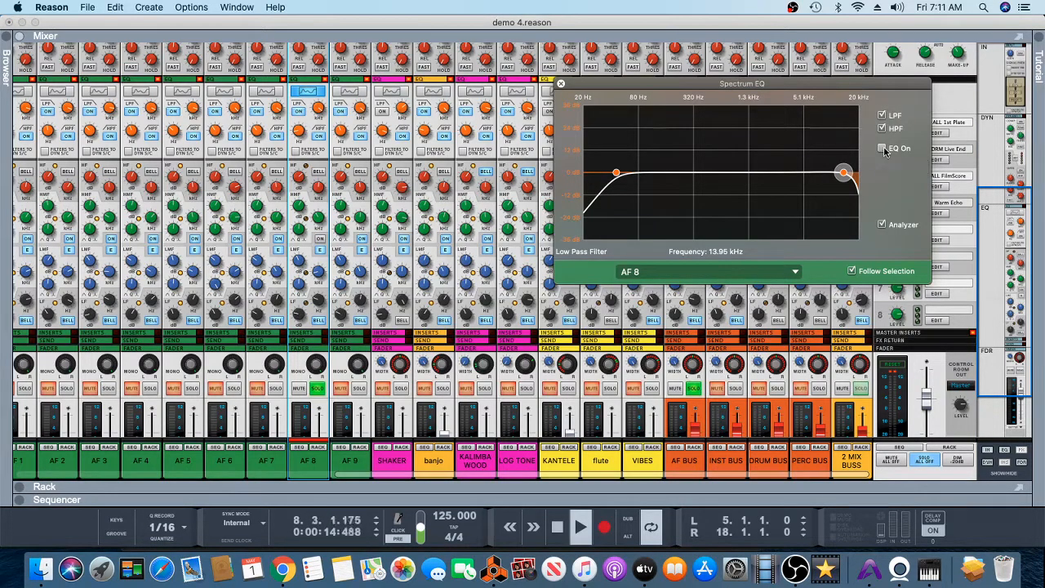
Unsolo AF 8 so the whole AF BUS plays, and close the Spectrum EQ window over the sequencer.
click(314, 391)
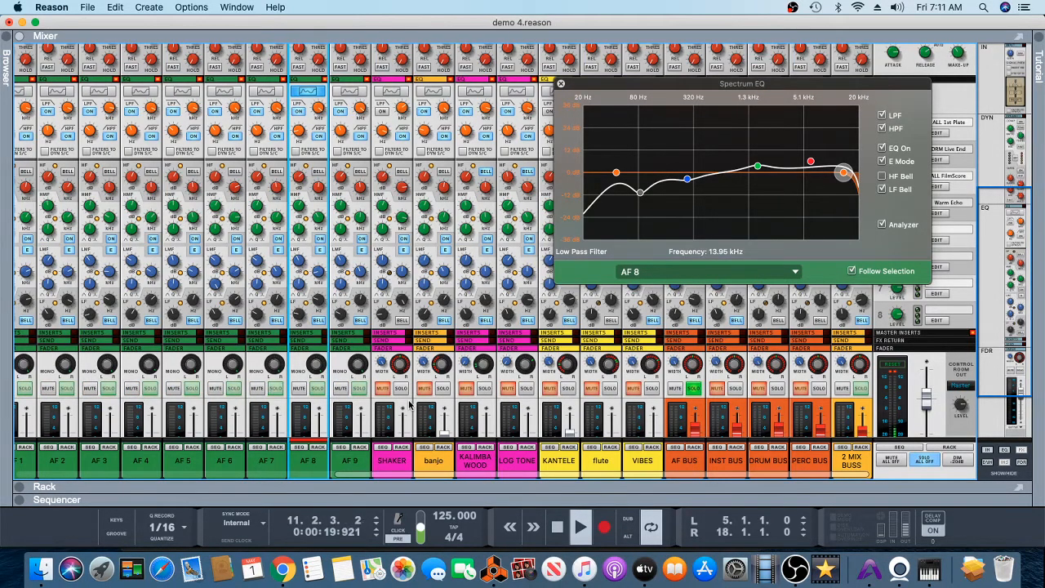
key(F7)
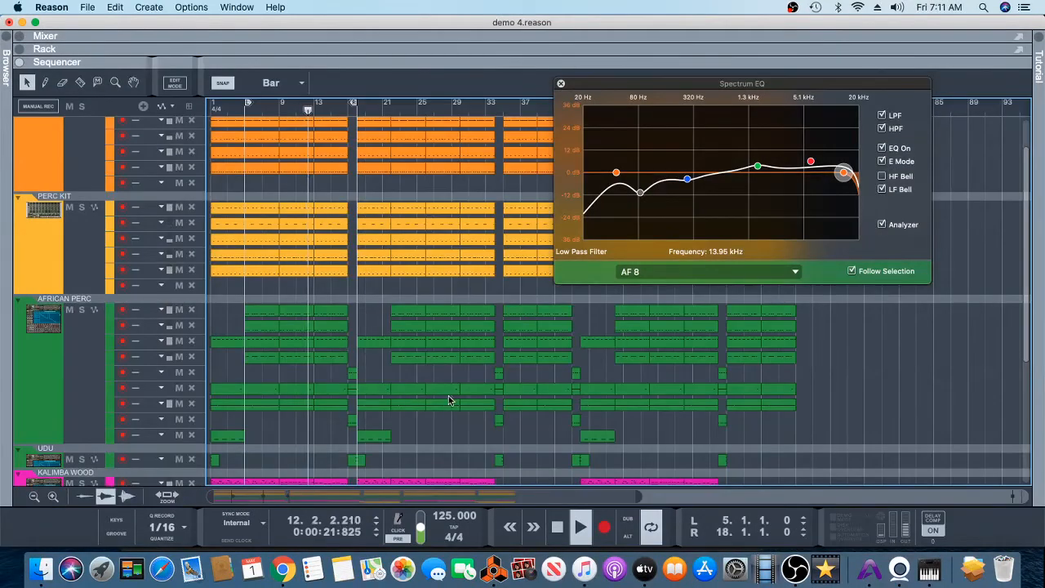
click(562, 84)
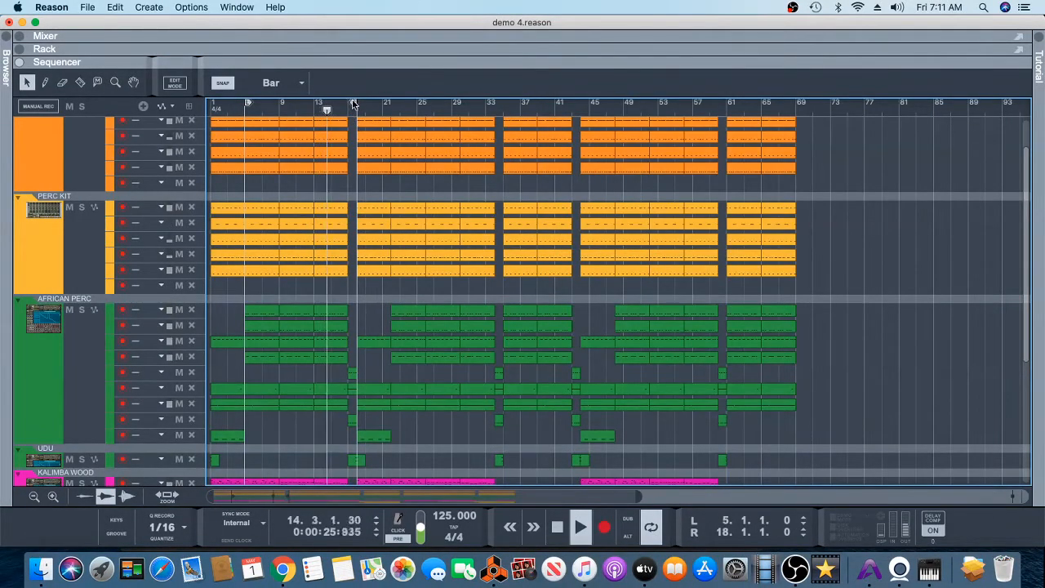
Extend the loop end to bar 43, move playback ahead to around bar 34, and clear the AF BUS solo in the mixer.
drag(355, 104, 571, 160)
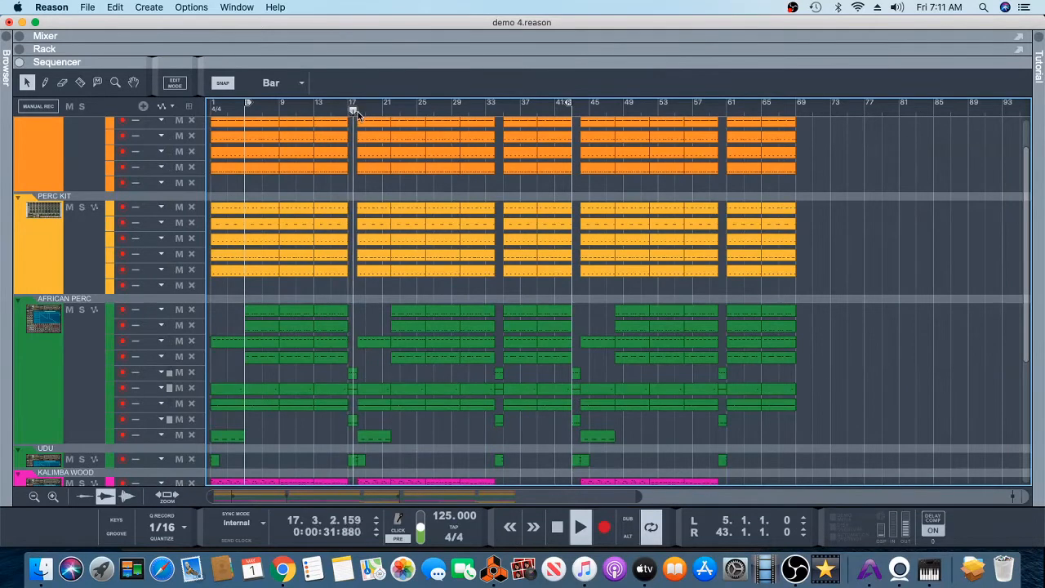
drag(356, 114, 501, 143)
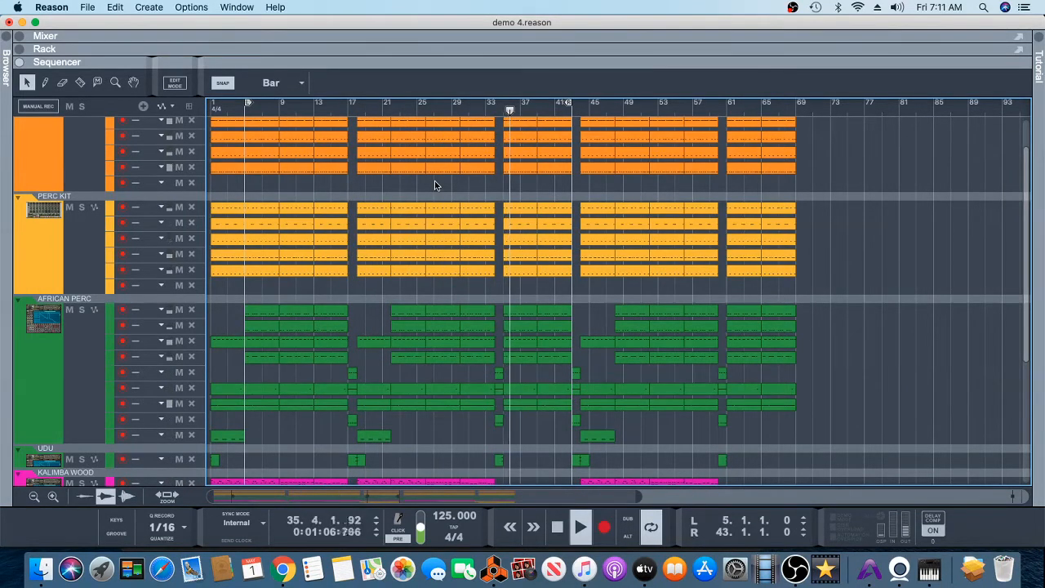
key(F5)
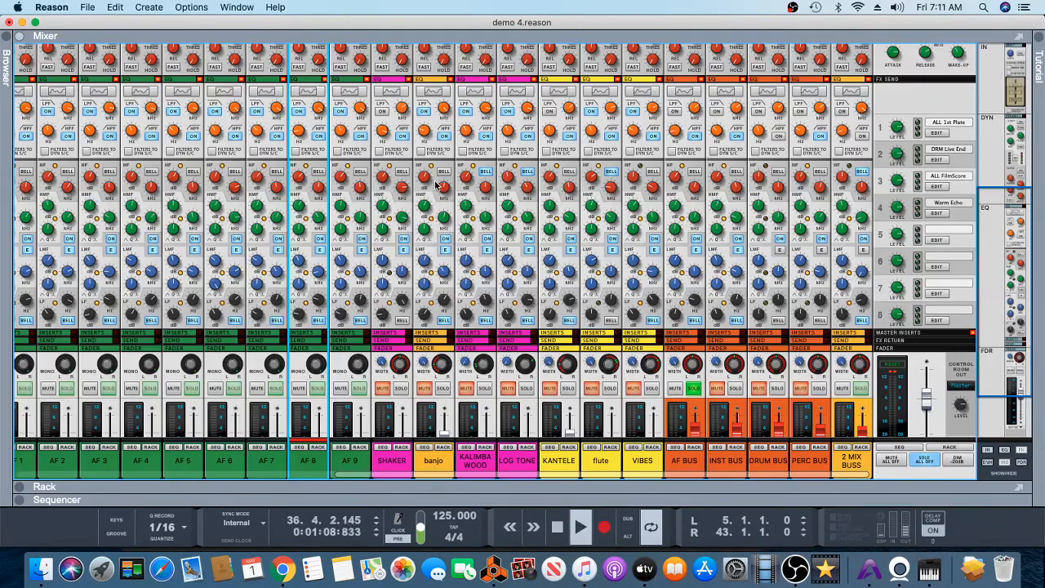
scroll(537, 198, down, 4)
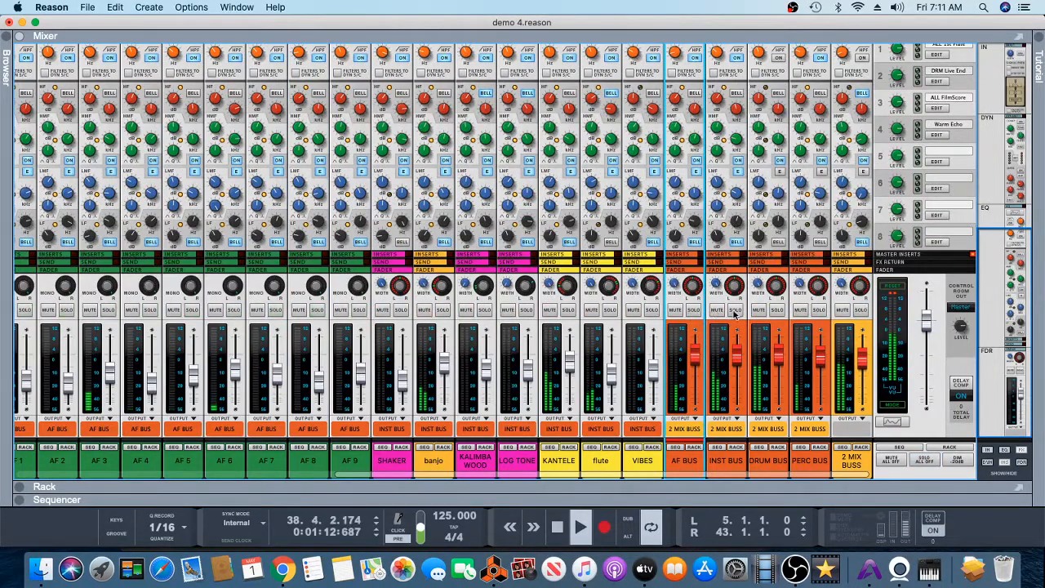
Solo INST BUS and the banjo channel within it, and show the banjo in the Spectrum EQ window.
click(734, 311)
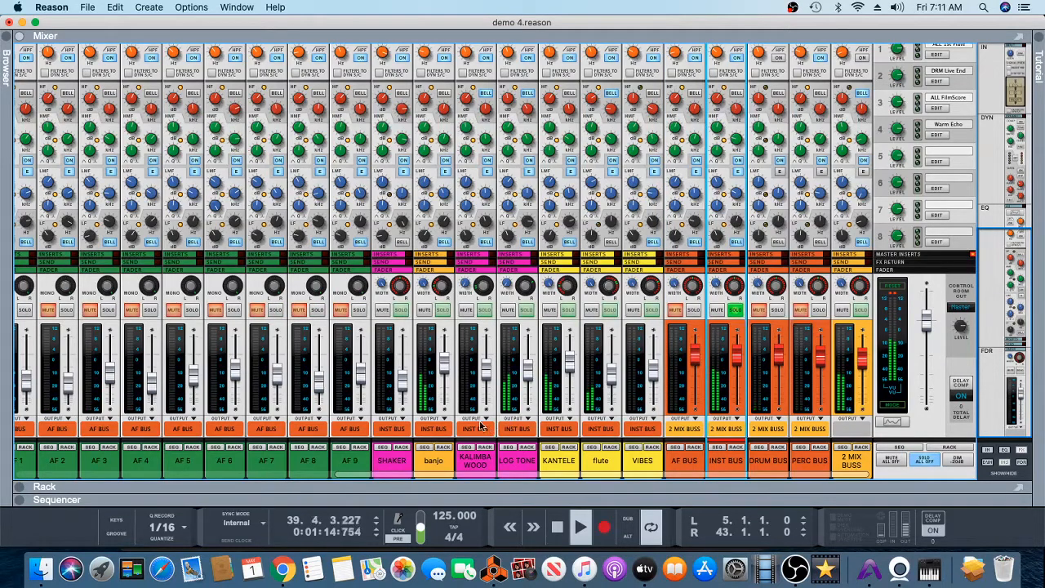
click(441, 311)
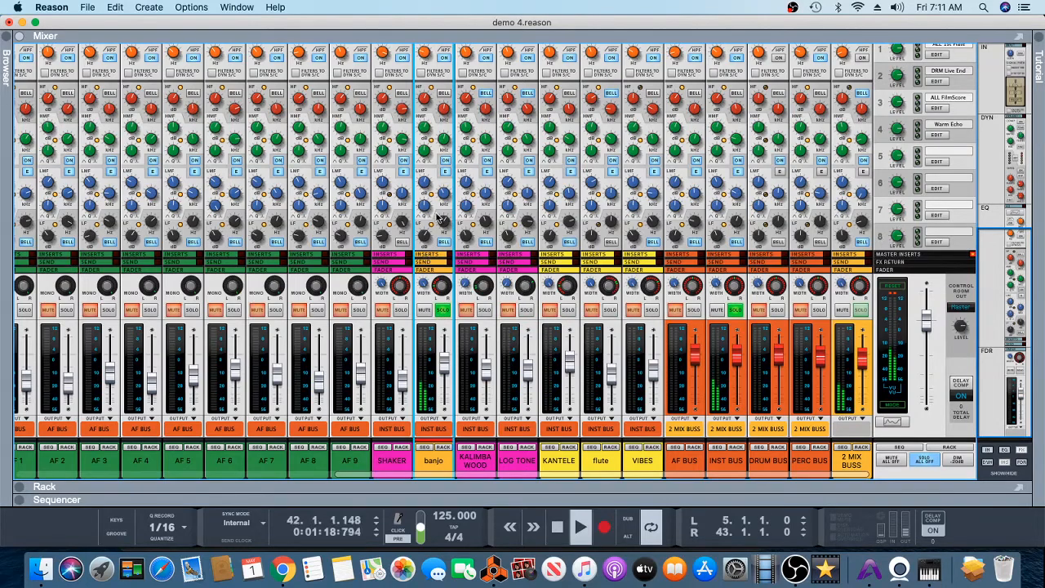
scroll(438, 219, up, 6)
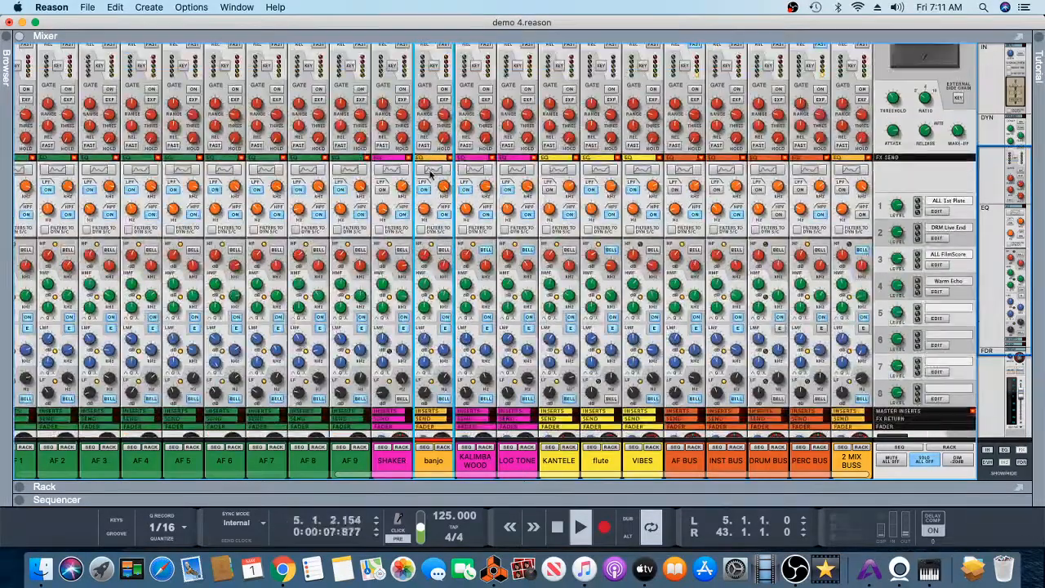
click(431, 172)
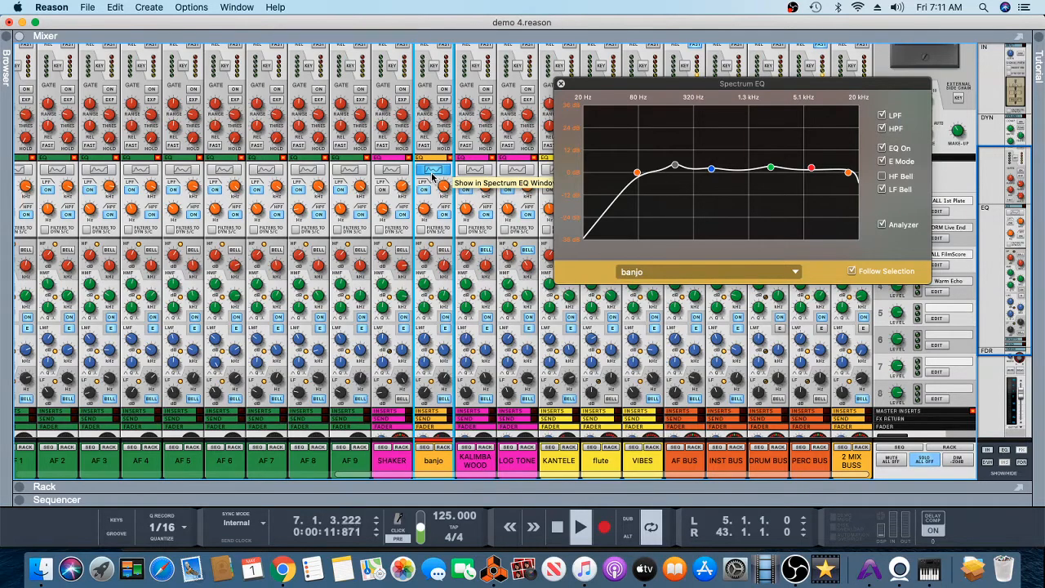
In the sequencer, set the loop start to bar 35 and move playback there, keeping the Spectrum EQ window clear of the ruler.
key(F7)
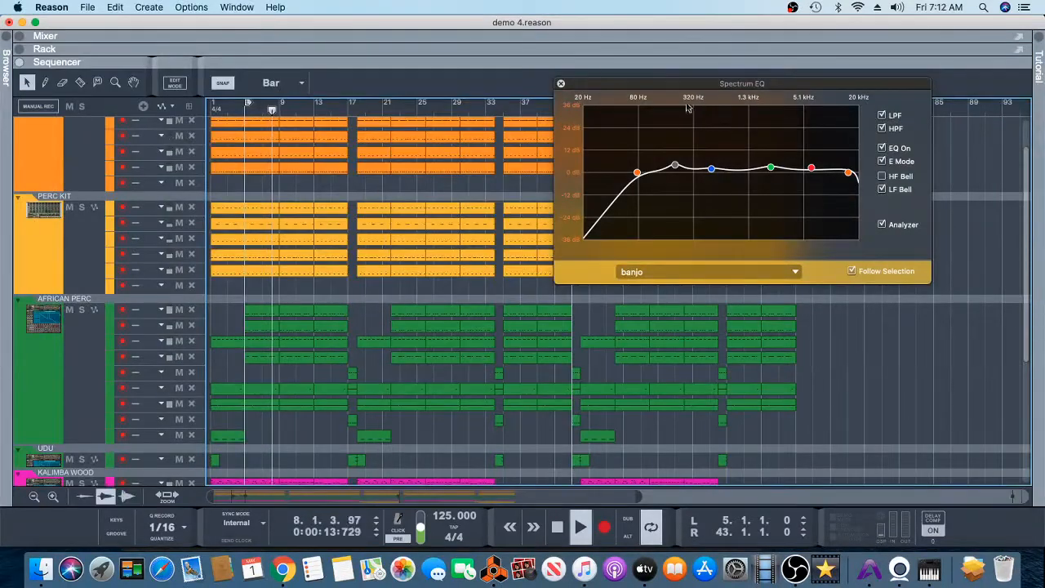
drag(671, 85, 867, 238)
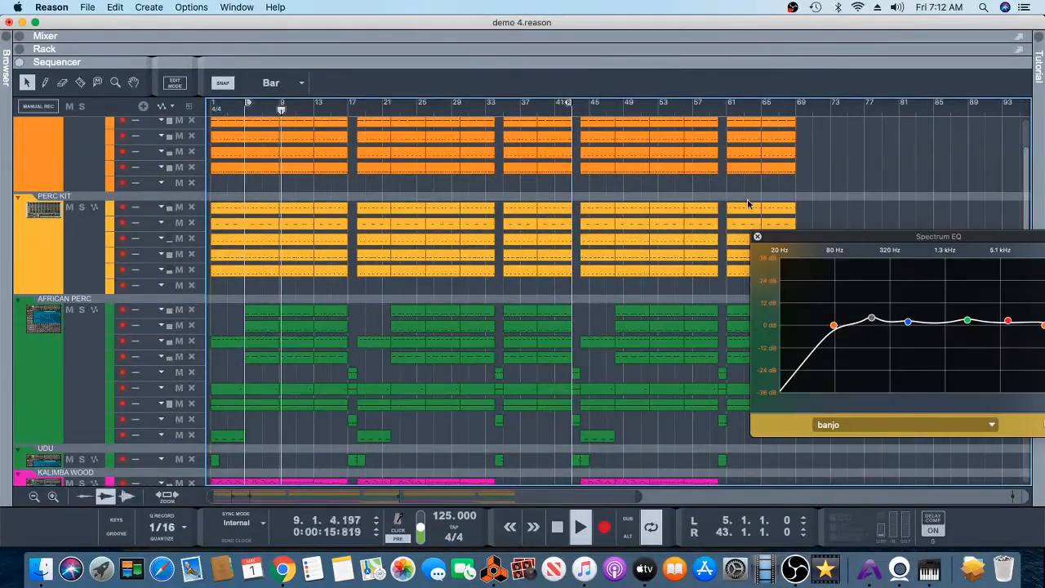
drag(248, 103, 501, 191)
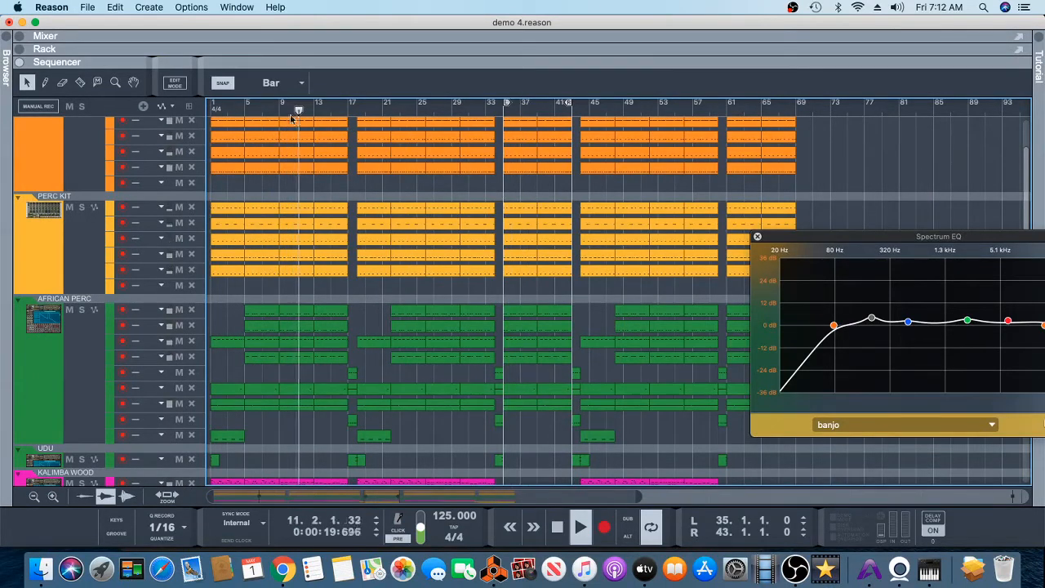
drag(299, 107, 503, 173)
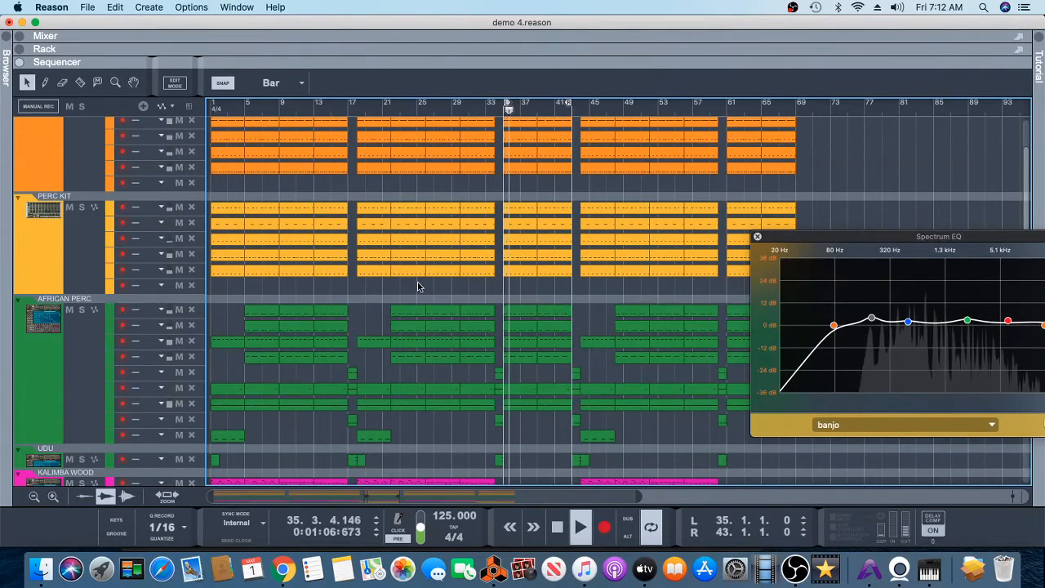
Return to the mixer and compare the soloed banjo with its EQ off and on, twice, keeping its fader in view.
key(F5)
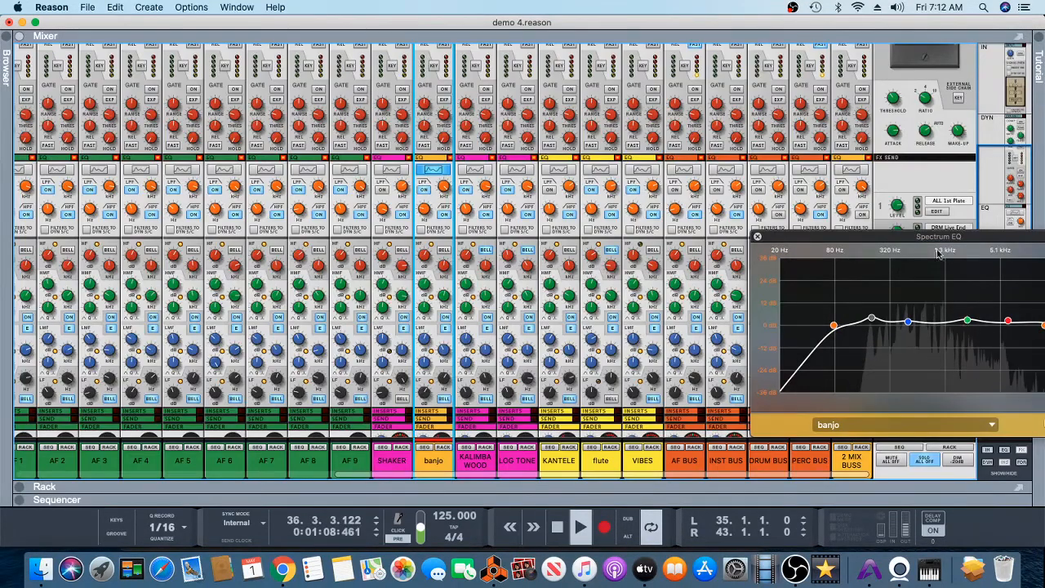
drag(935, 239, 570, 103)
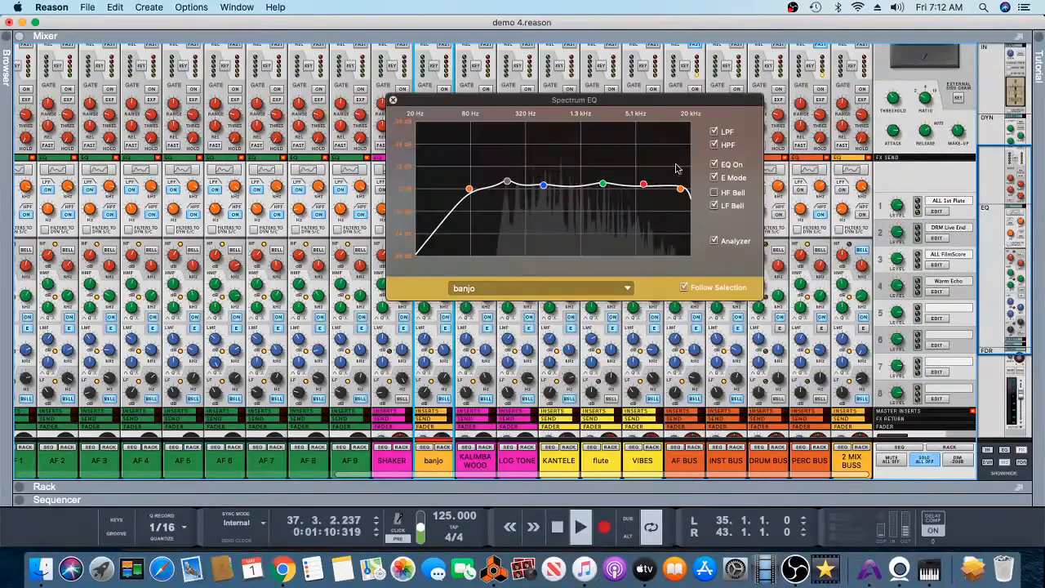
click(714, 165)
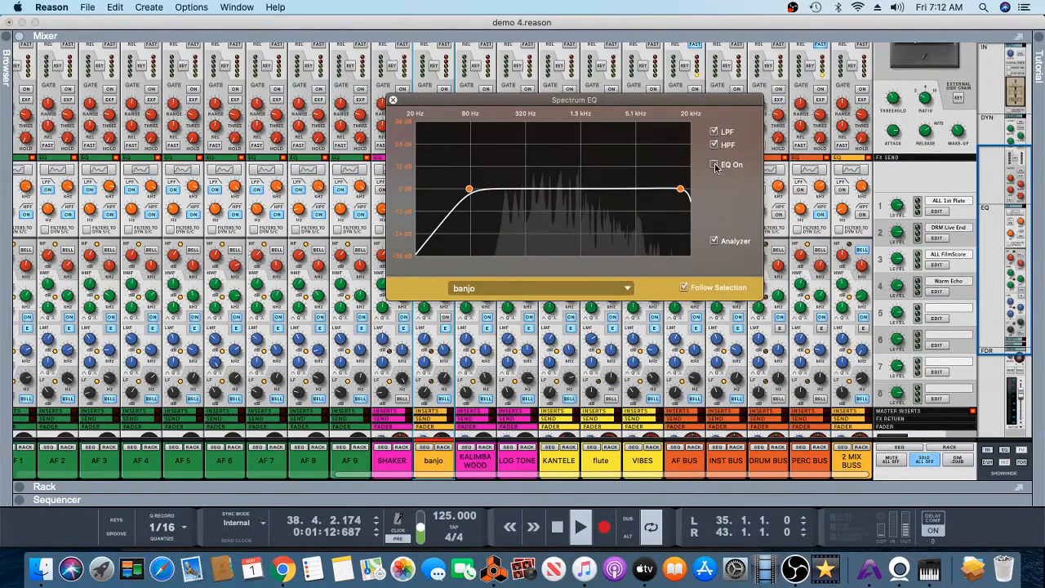
click(716, 166)
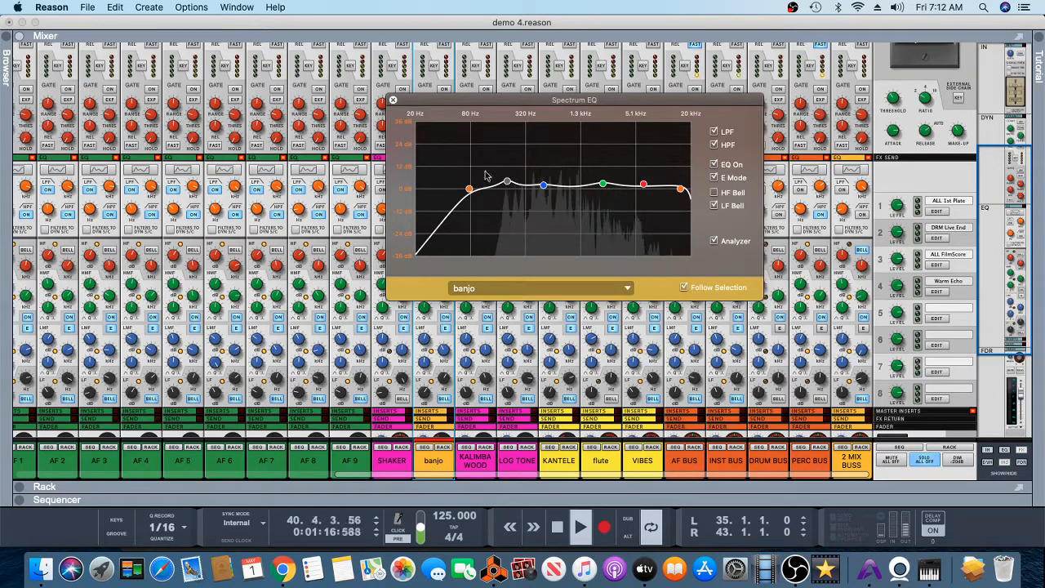
scroll(778, 350, down, 5)
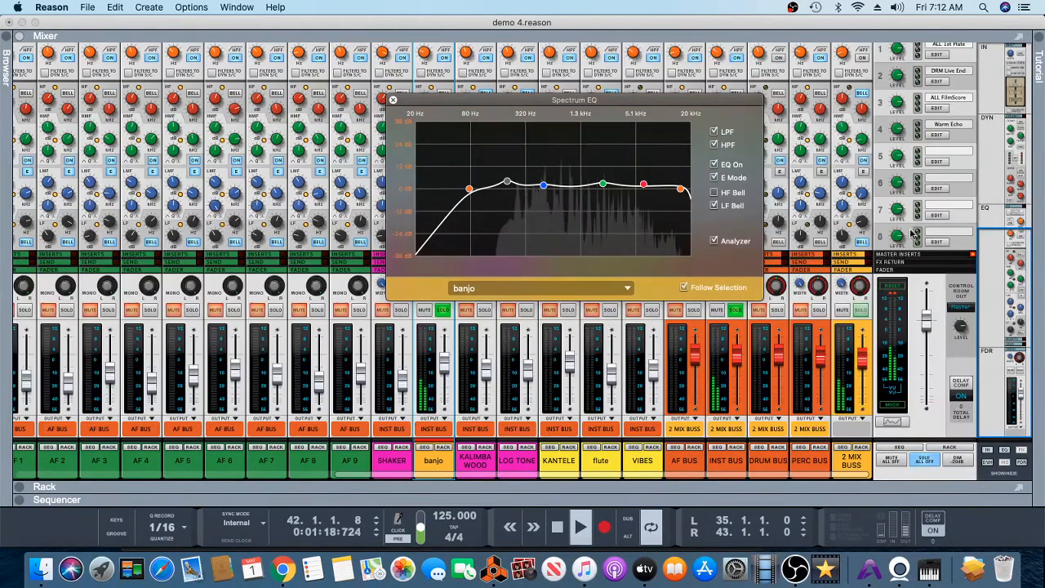
drag(627, 101, 351, 46)
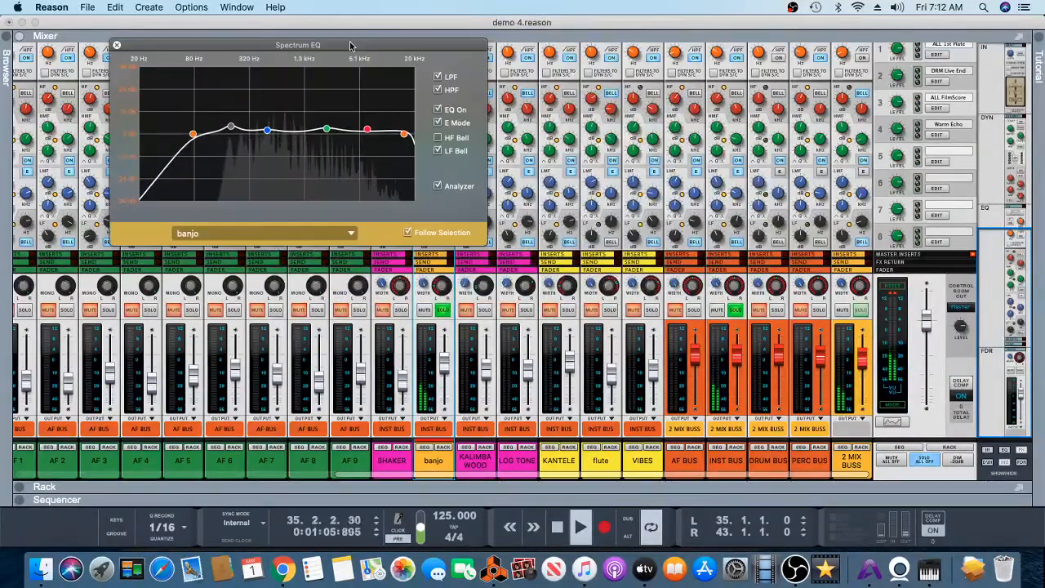
click(438, 111)
click(437, 110)
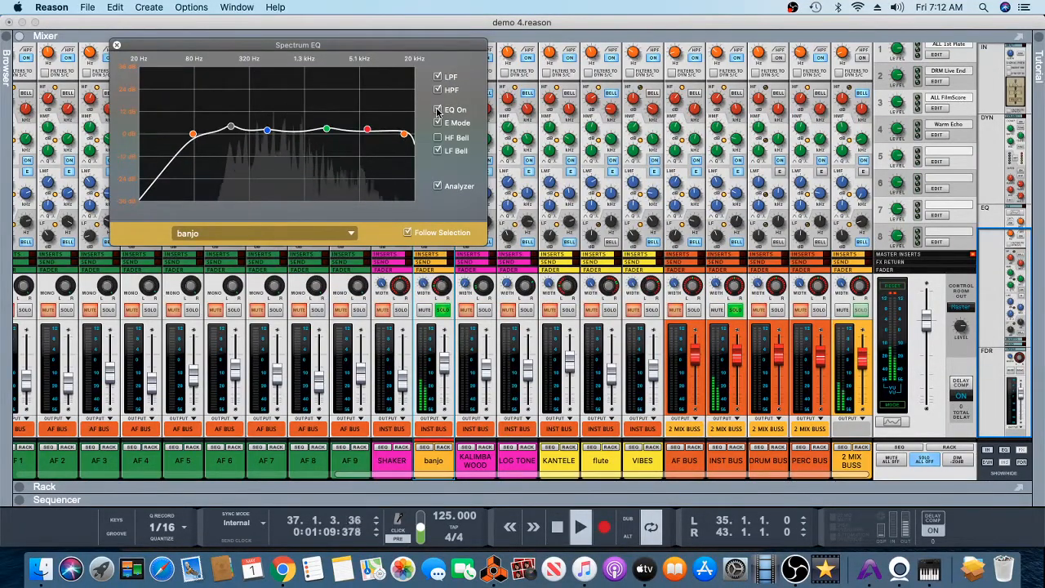
Move the solo from banjo to KALIMBA WOOD and on to LOG TONE.
click(466, 315)
click(485, 310)
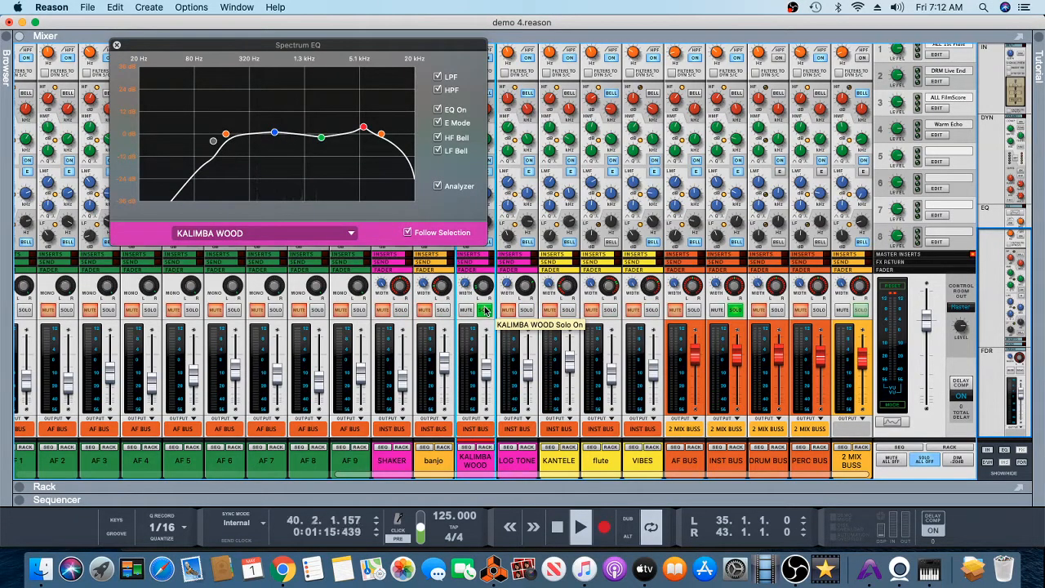
click(526, 310)
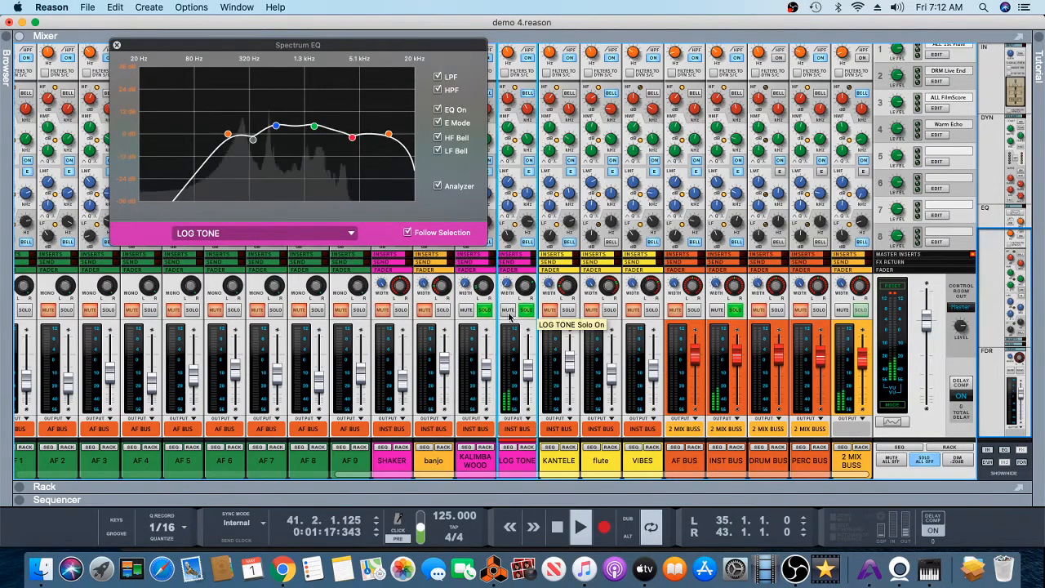
click(485, 310)
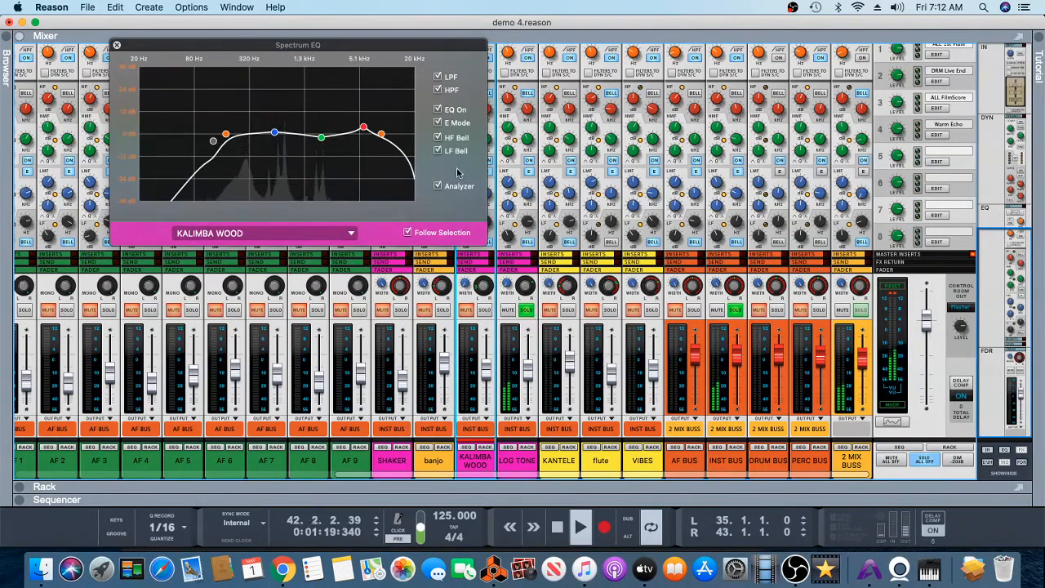
Show LOG TONE in the Spectrum EQ window and compare the channel with its EQ off and on.
click(351, 233)
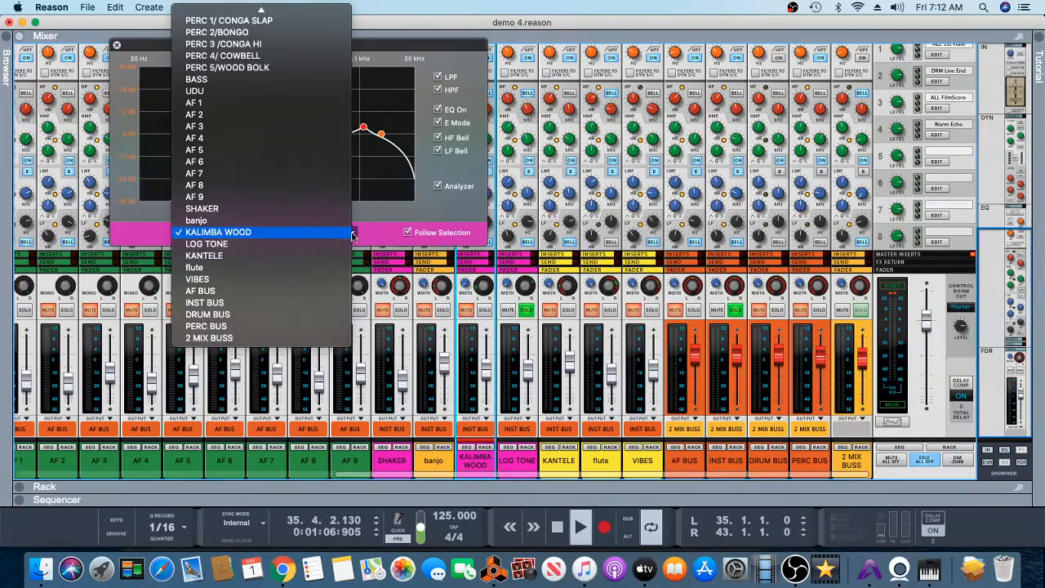
click(280, 246)
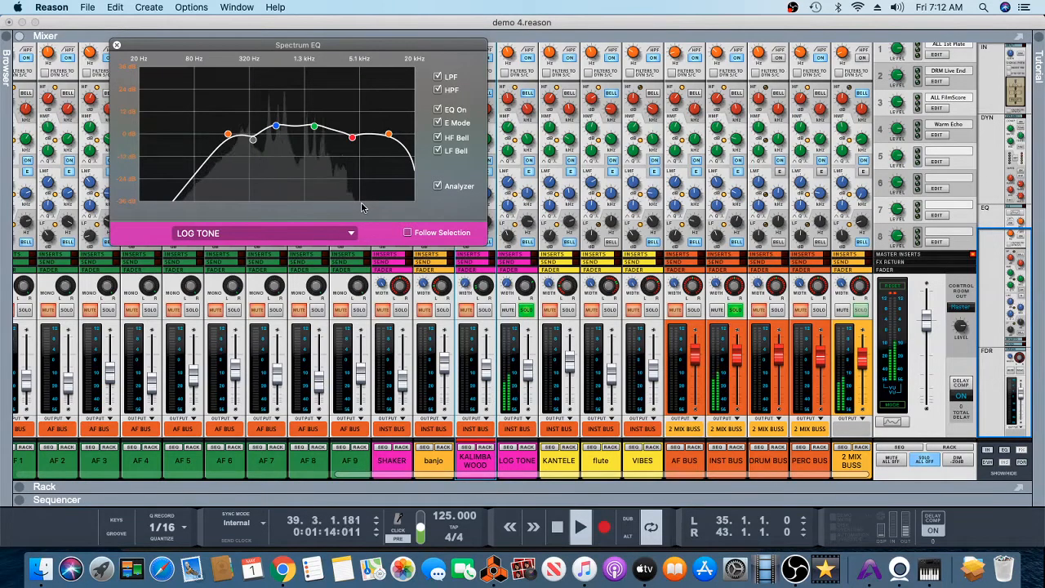
click(439, 110)
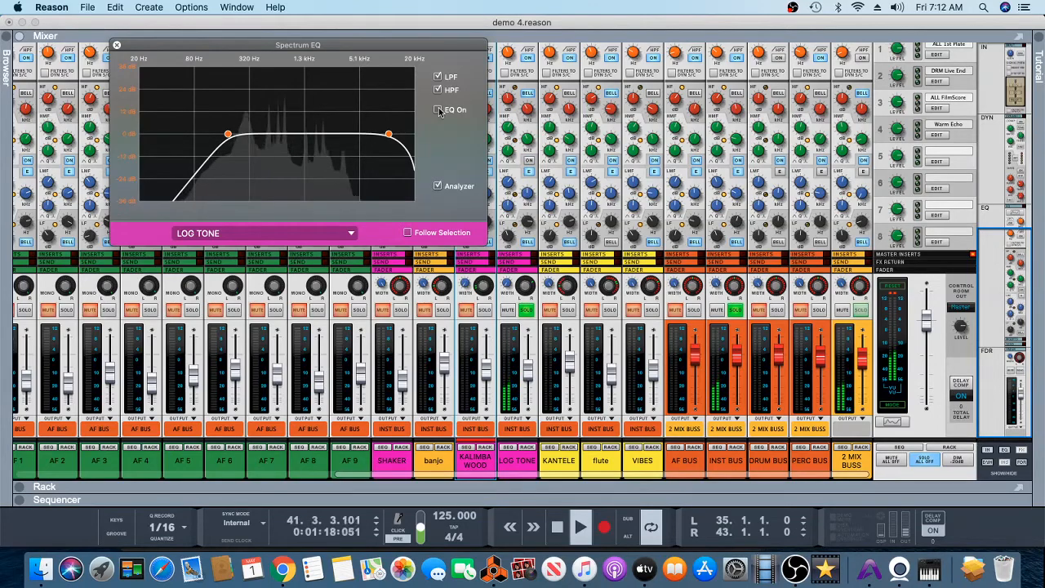
click(439, 111)
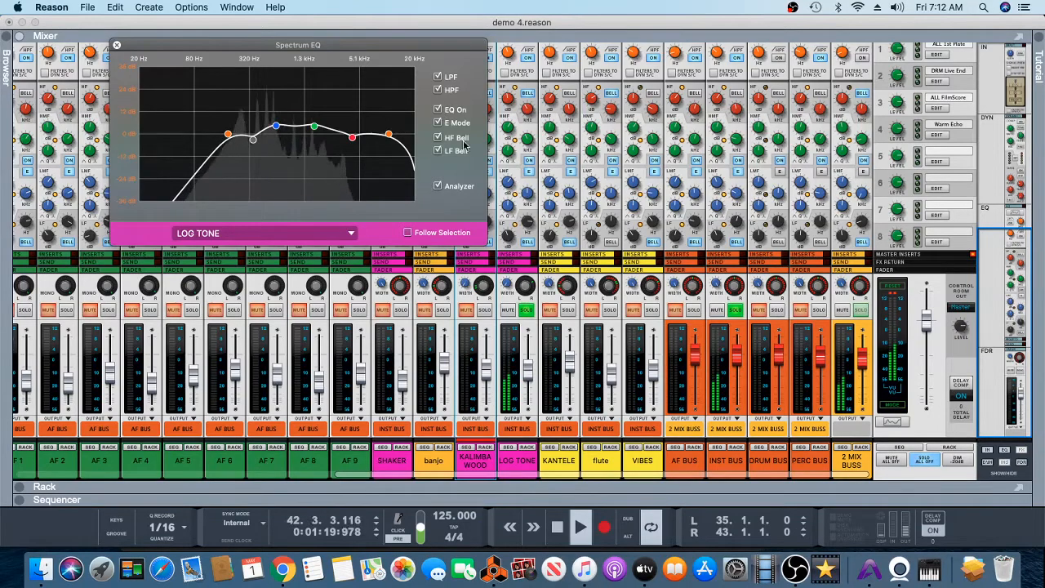
Move the solo from LOG TONE to KANTELE, show KANTELE in the Spectrum EQ, and compare its EQ off and on.
click(570, 311)
click(531, 311)
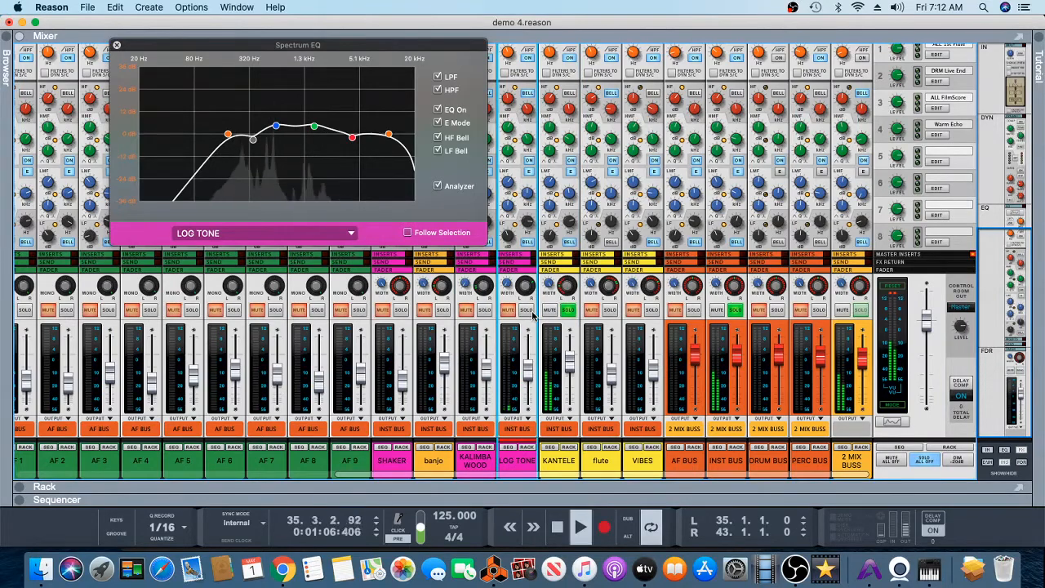
click(348, 236)
click(254, 244)
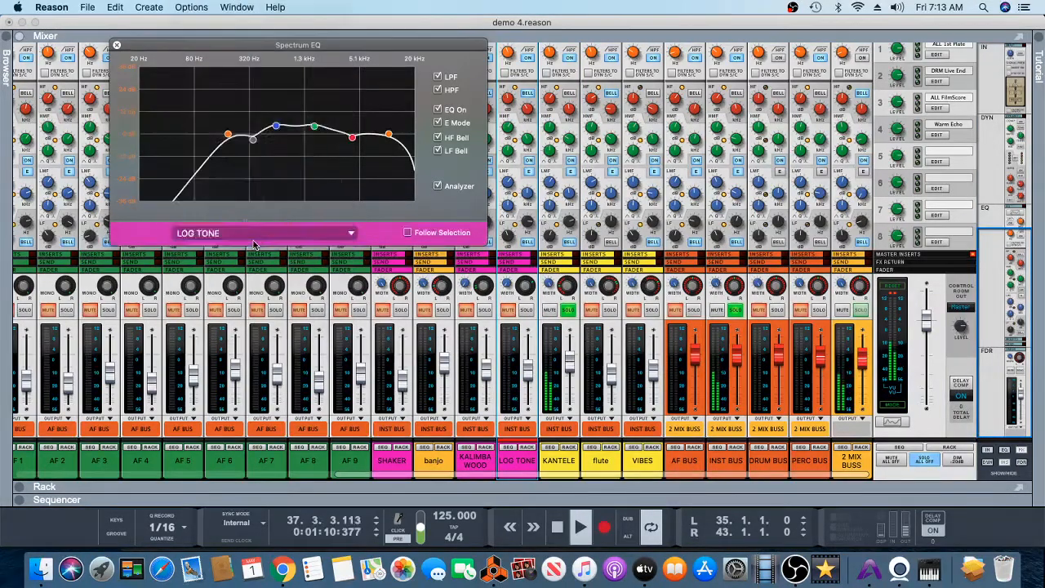
click(438, 110)
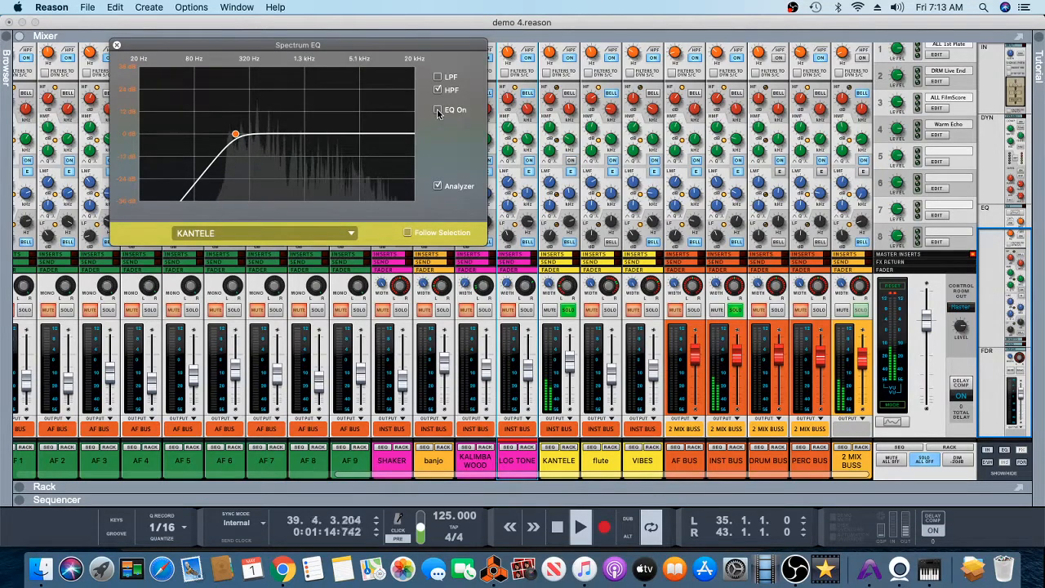
click(438, 111)
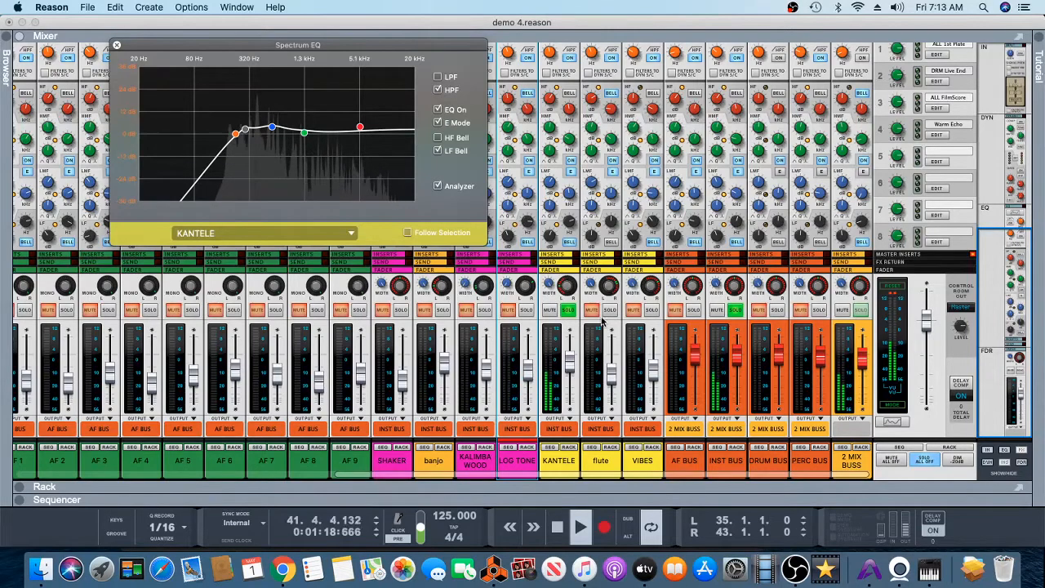
Move the solo from KANTELE to flute, show the flute in the Spectrum EQ, and compare its EQ off and on.
click(569, 312)
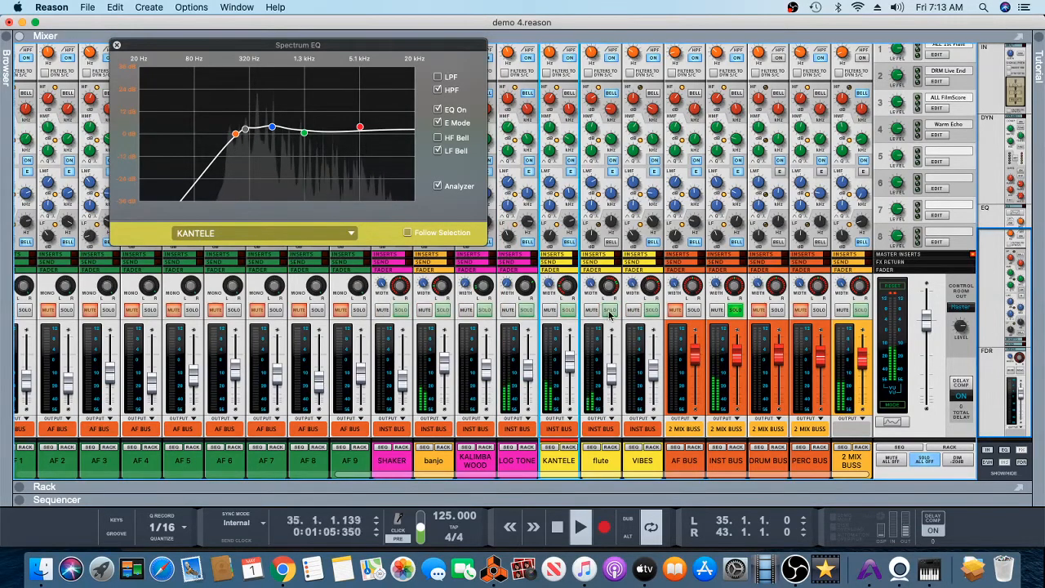
click(611, 312)
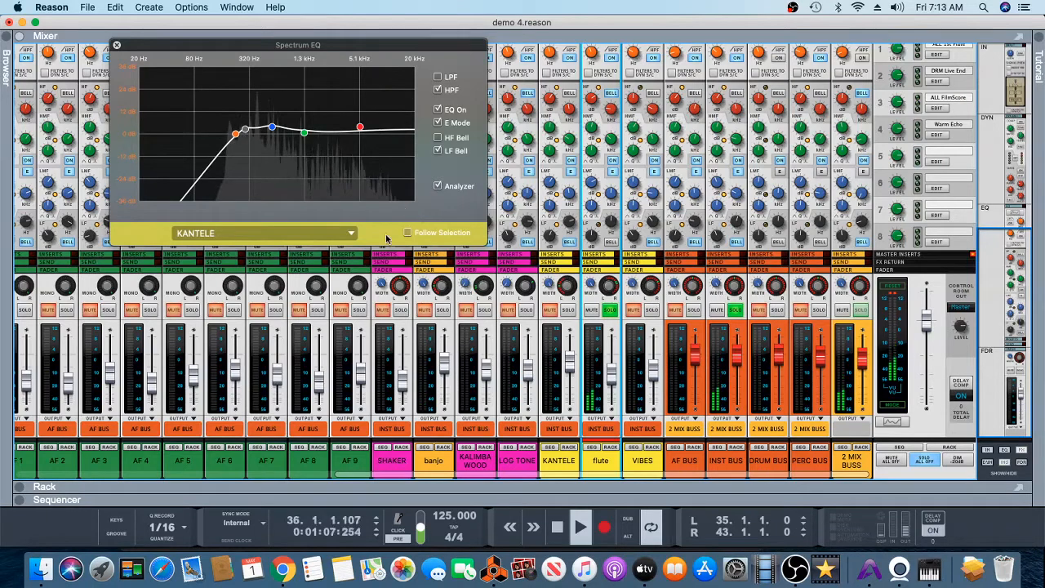
click(269, 234)
click(238, 245)
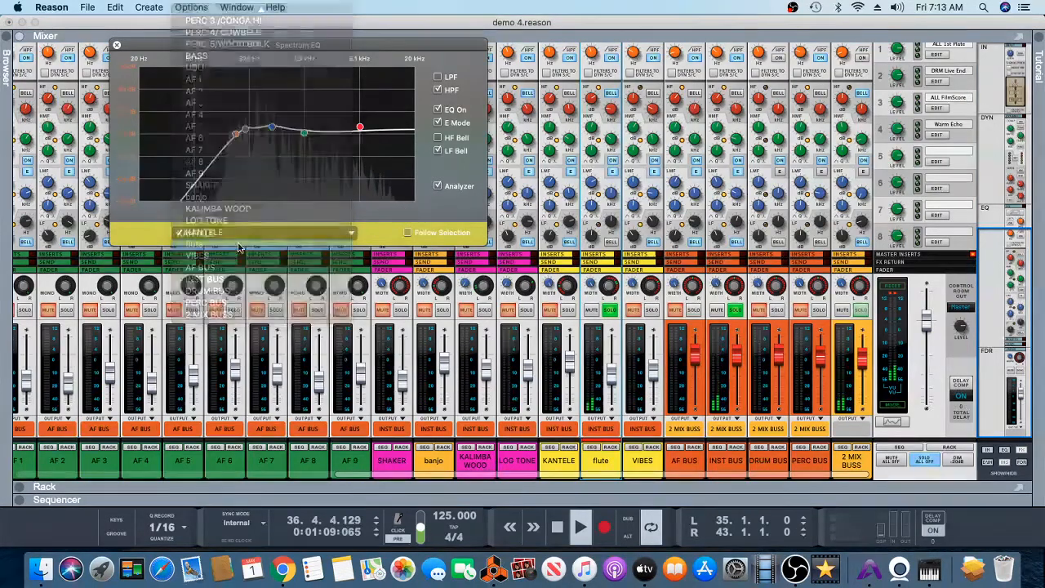
click(438, 111)
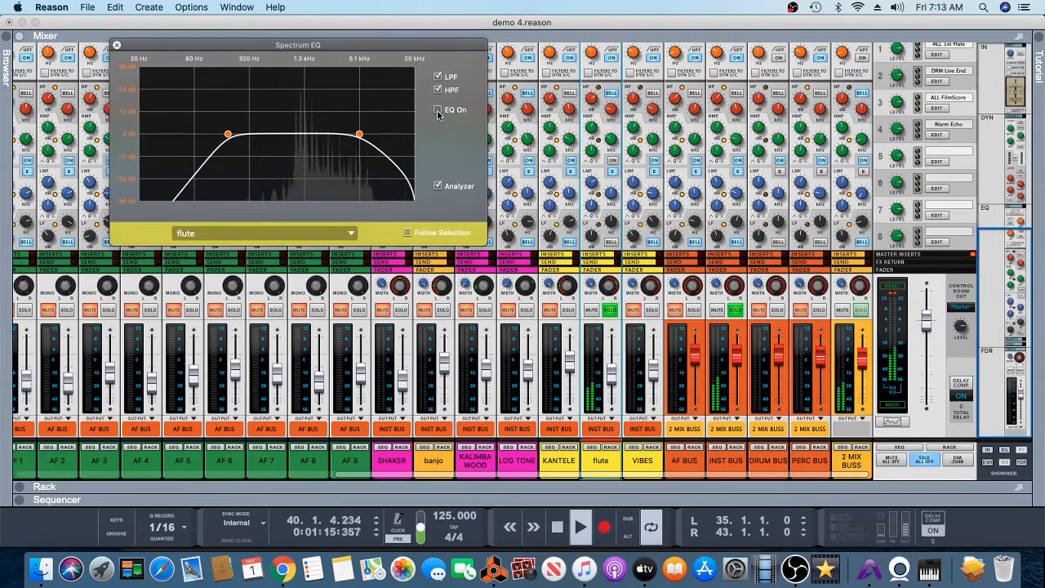
click(438, 111)
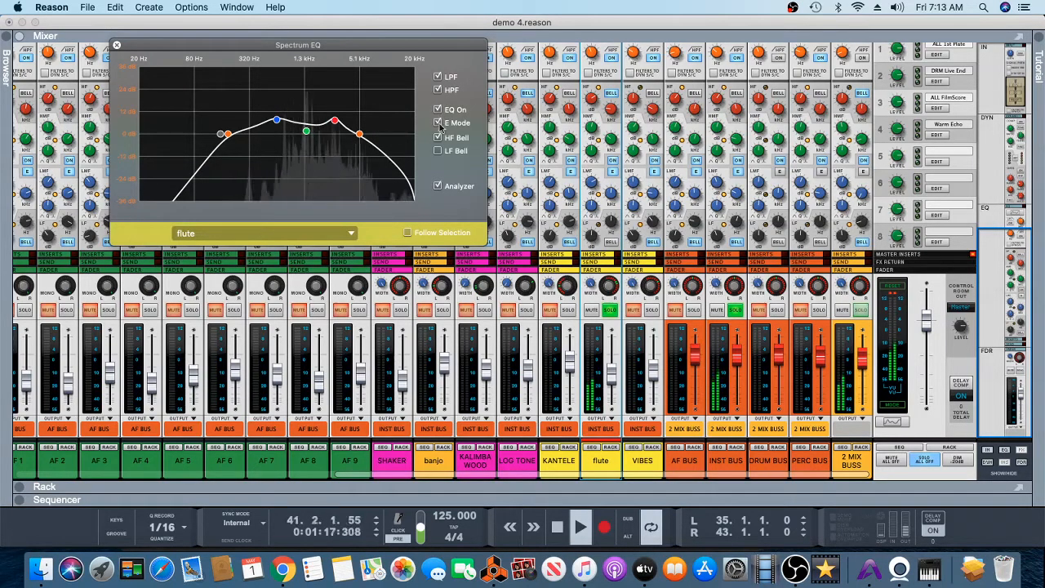
Move the solo from flute to VIBES and close the Spectrum EQ window.
click(652, 311)
click(610, 311)
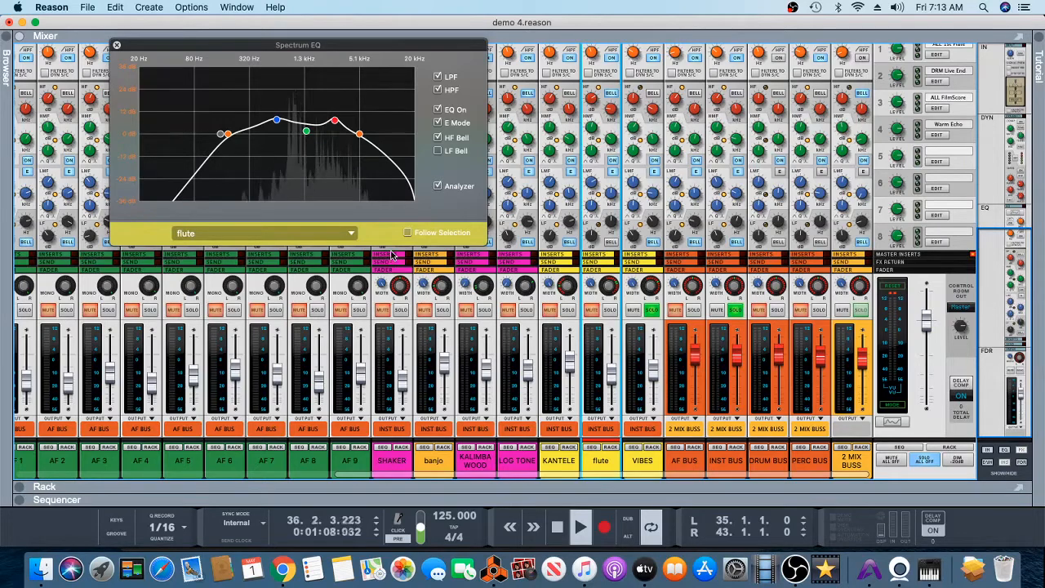
click(116, 46)
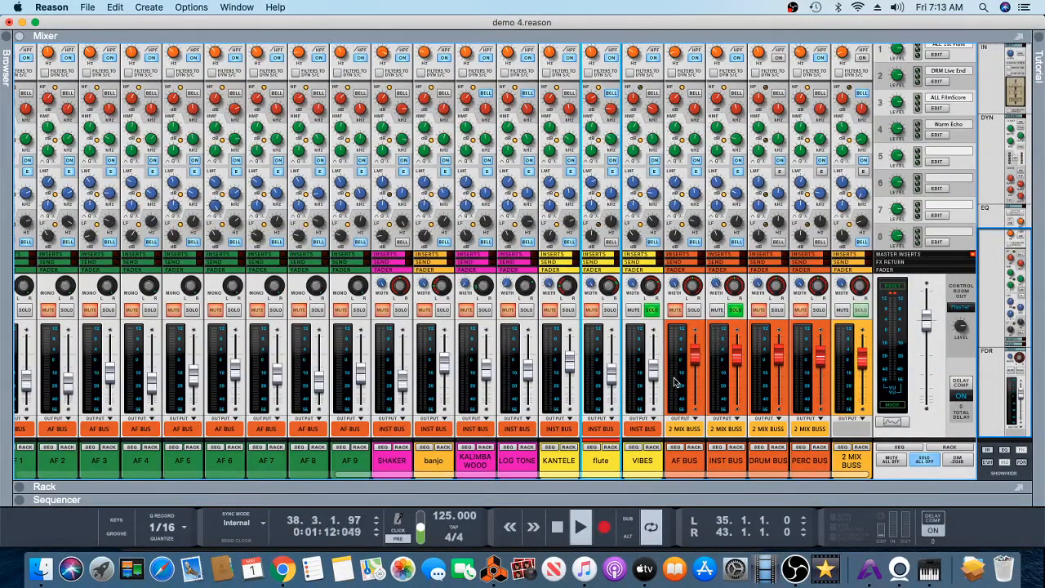
Clear the VIBES solo and move the bus solo from INST BUS to AF BUS.
click(653, 311)
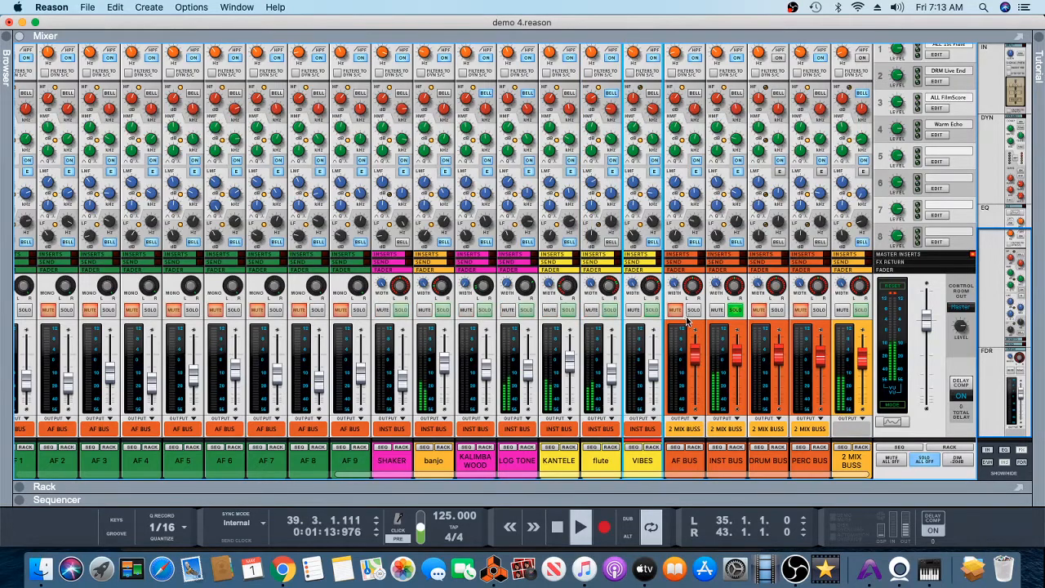
click(724, 313)
click(693, 311)
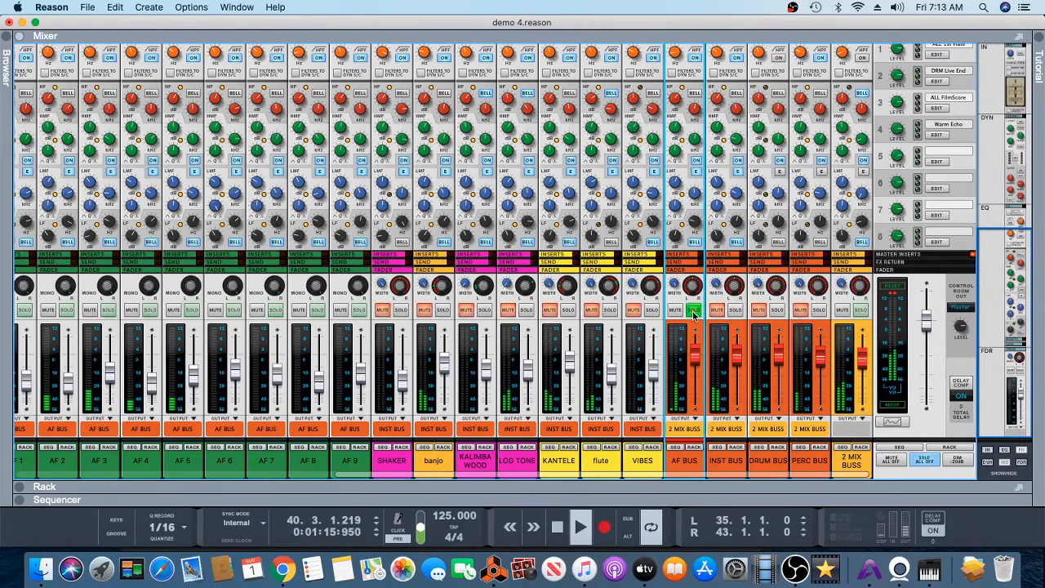
Show AF BUS in the Spectrum EQ and compare its EQ off and on.
scroll(695, 302, up, 5)
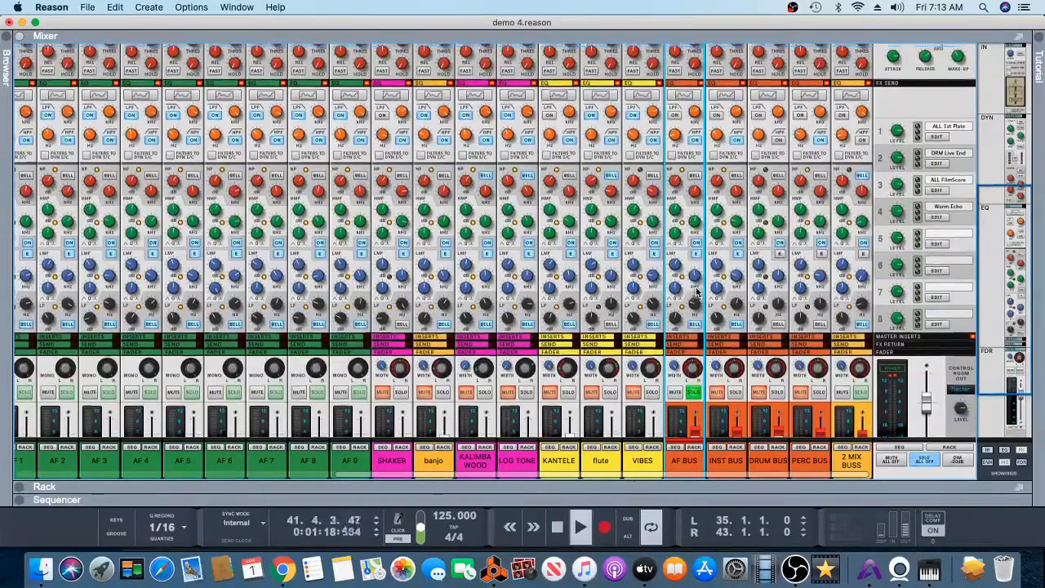
click(686, 96)
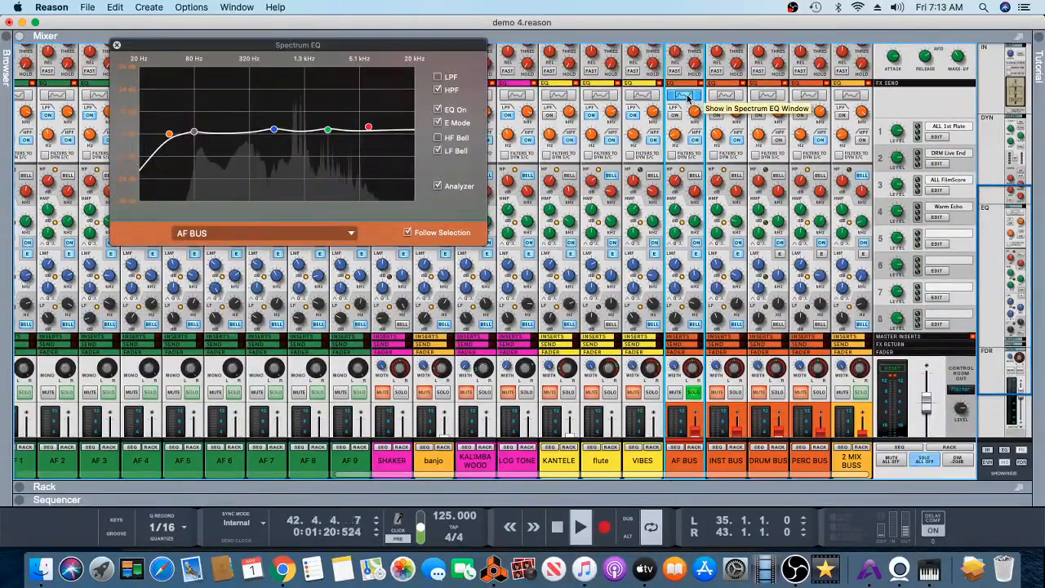
click(439, 110)
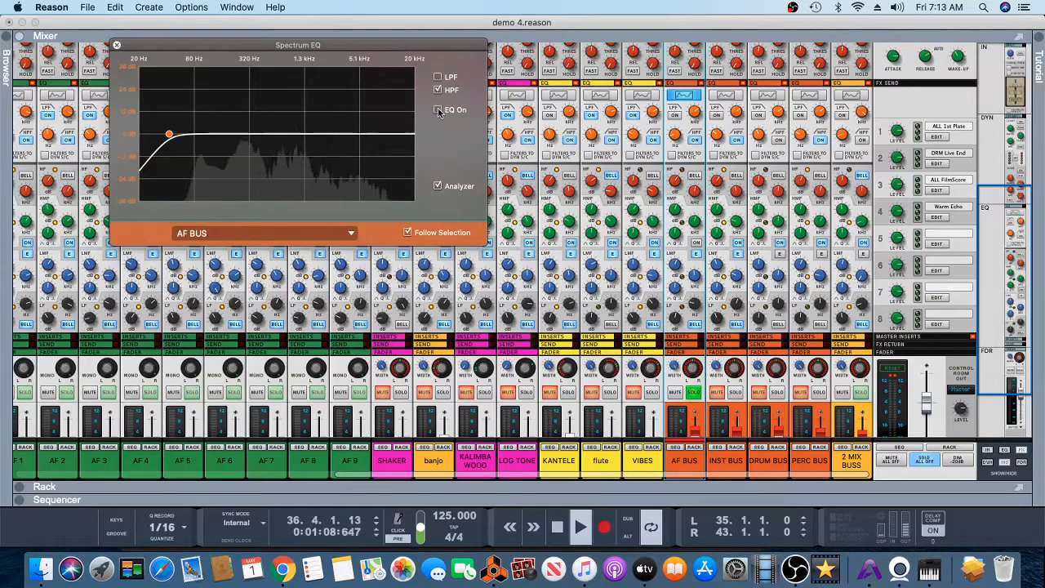
click(439, 111)
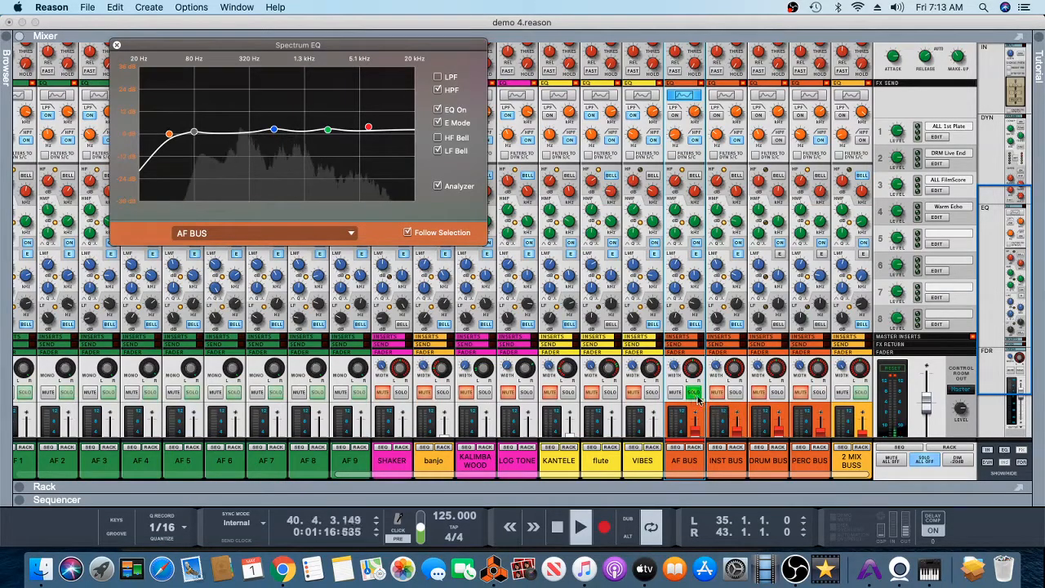
Move the solo from AF BUS to INST BUS, and switch the AF BUS EQ off and back on.
click(735, 394)
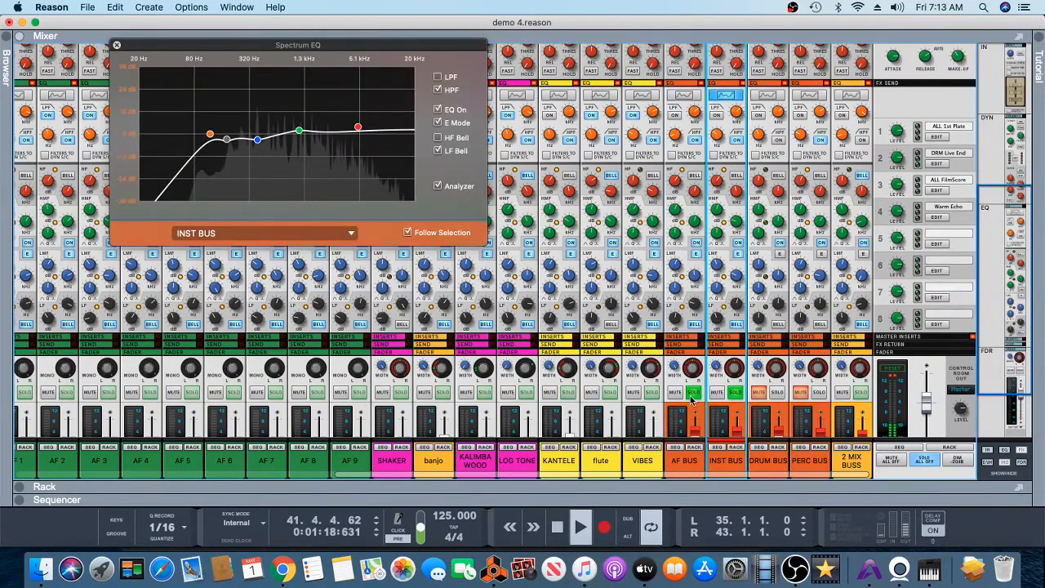
click(693, 394)
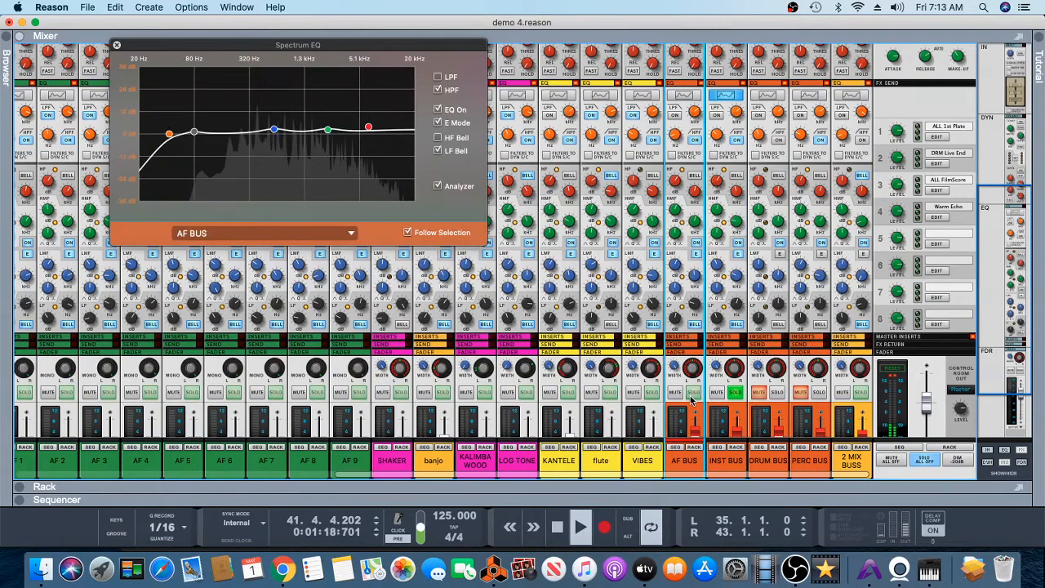
click(438, 109)
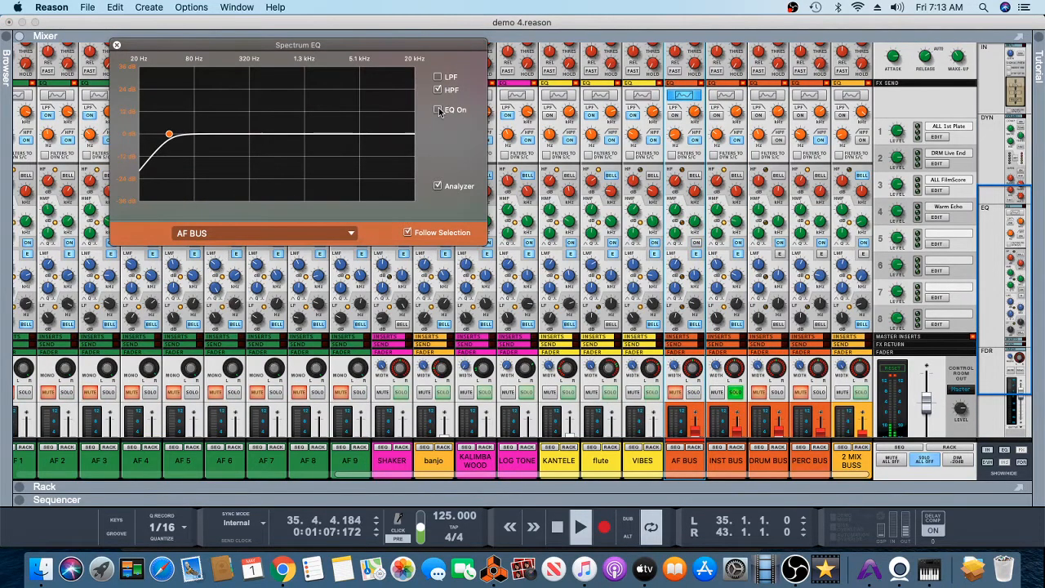
click(440, 111)
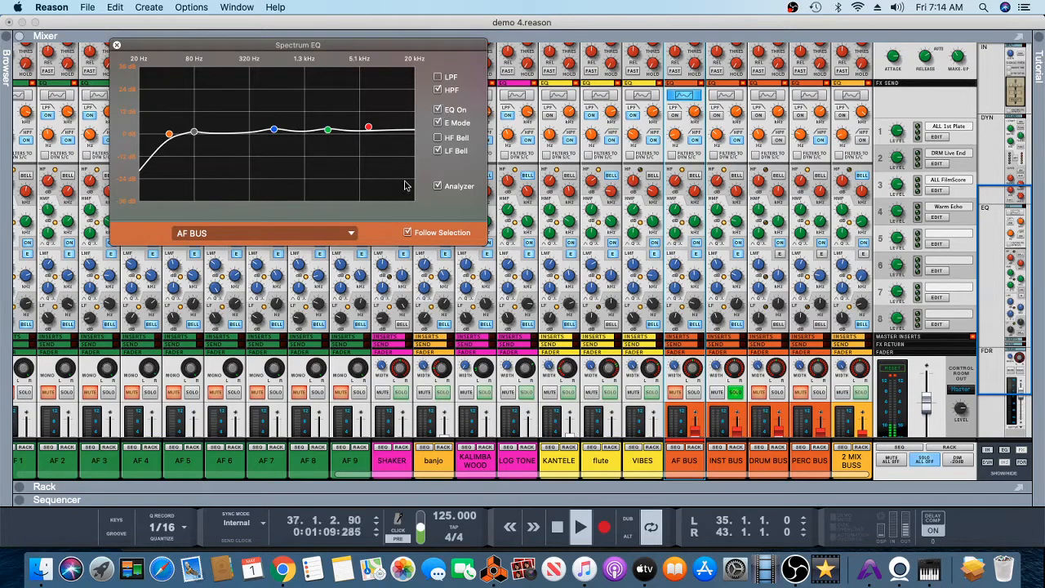
Show INST BUS in the Spectrum EQ and compare its EQ off and on.
click(354, 239)
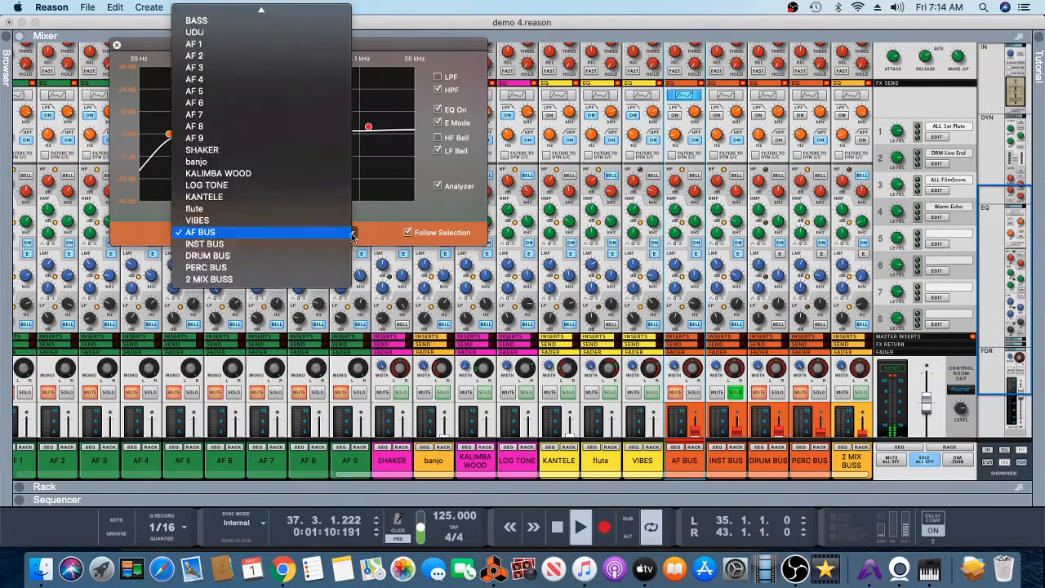
click(258, 243)
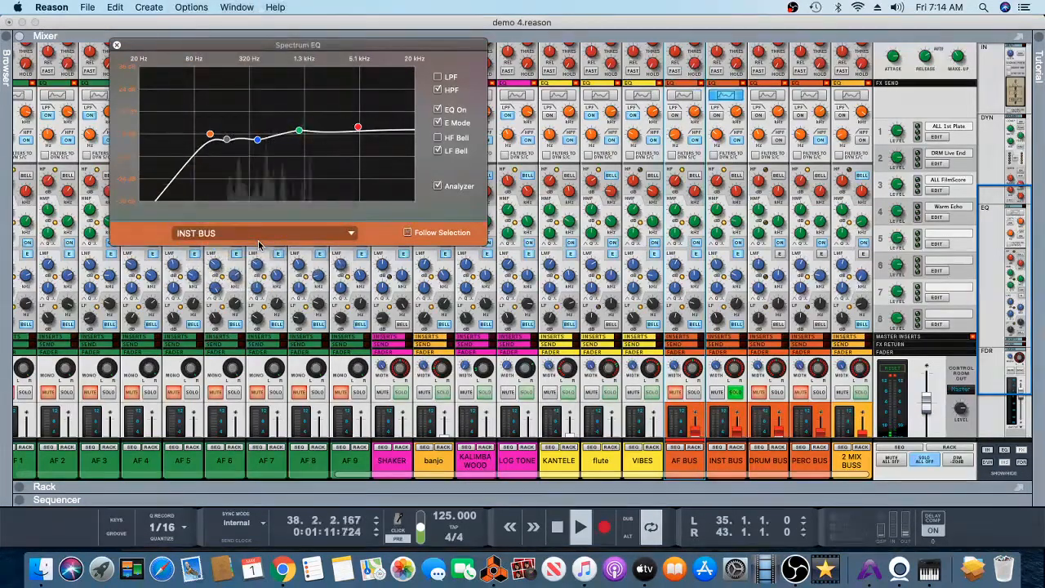
click(440, 111)
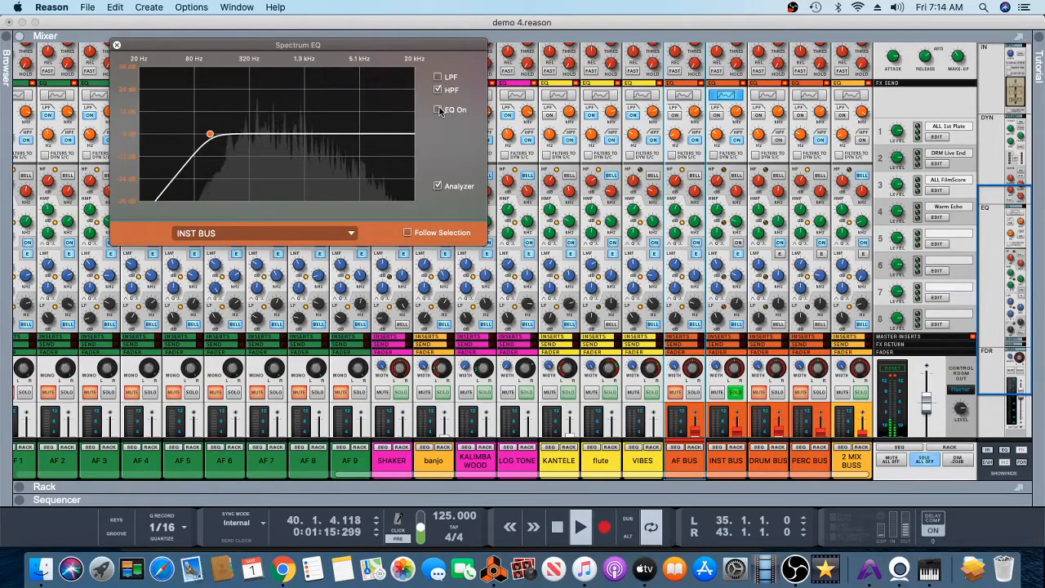
click(439, 111)
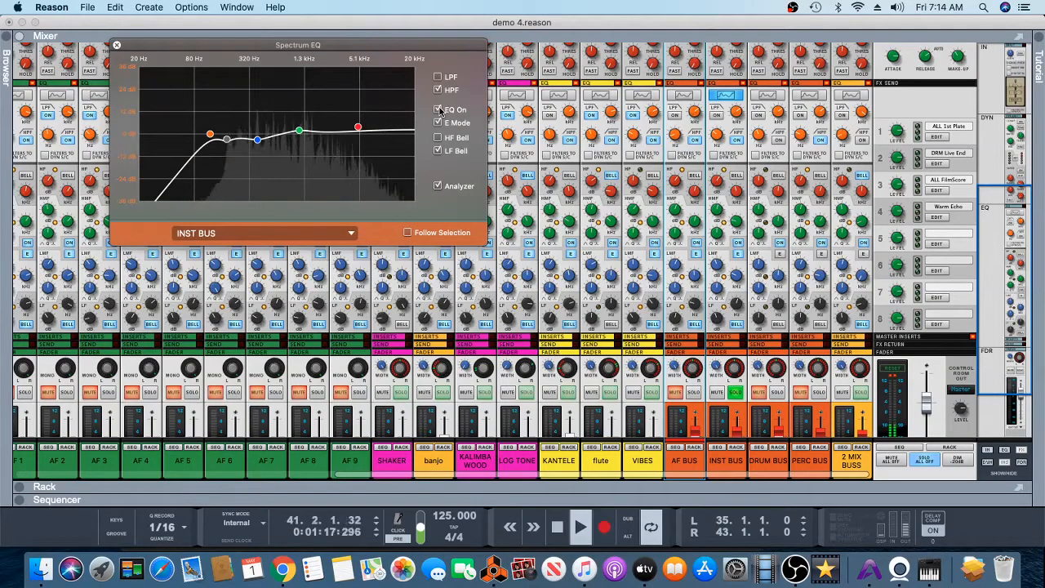
Move the solo from INST BUS to DRUM BUS and show DRUM BUS in the Spectrum EQ.
click(776, 393)
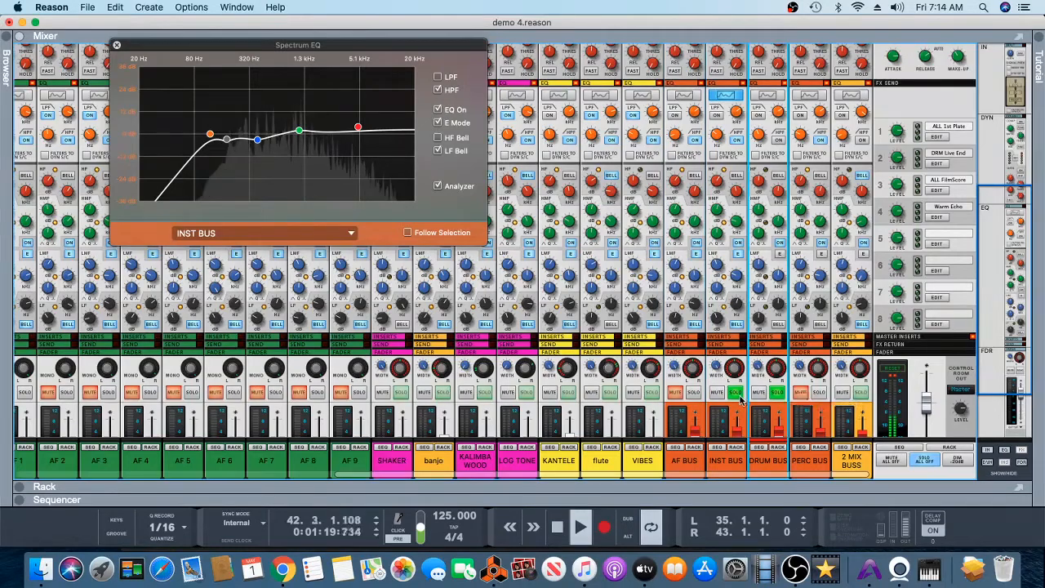
click(352, 235)
click(257, 246)
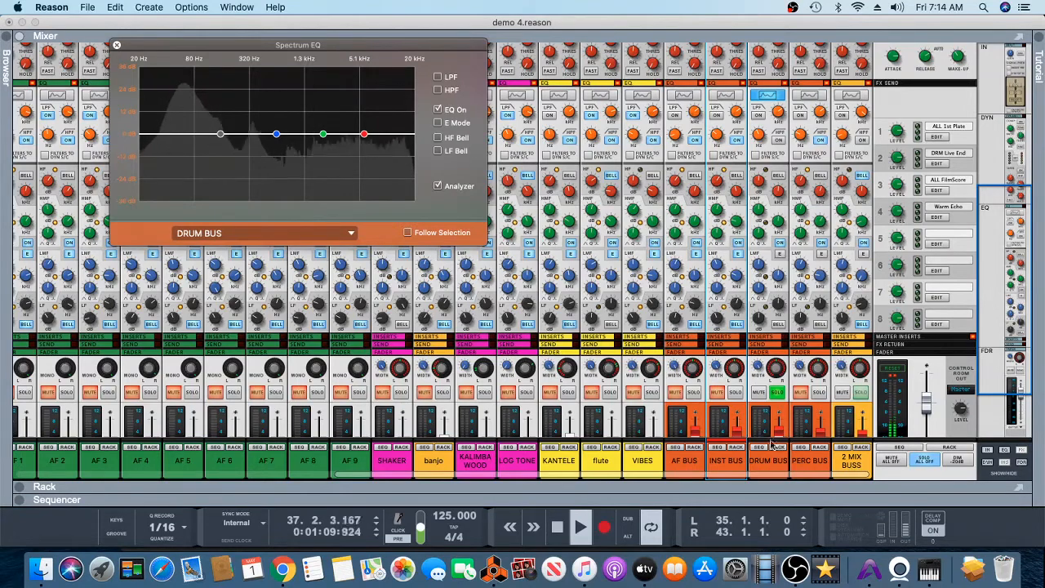
Move the solo from DRUM BUS to PERC BUS, show PERC BUS in the Spectrum EQ, and compare its EQ off and on.
click(820, 394)
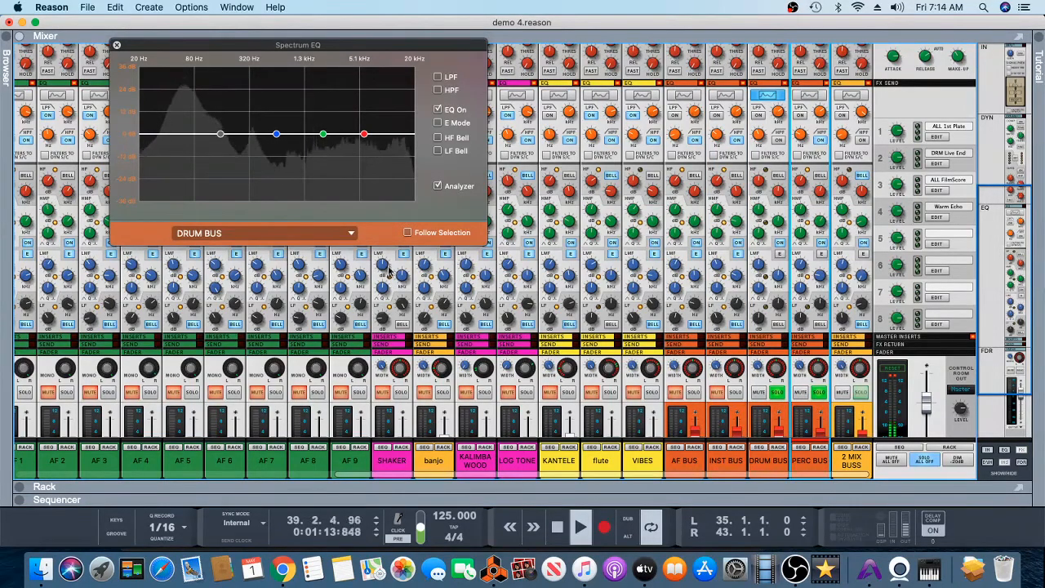
click(353, 236)
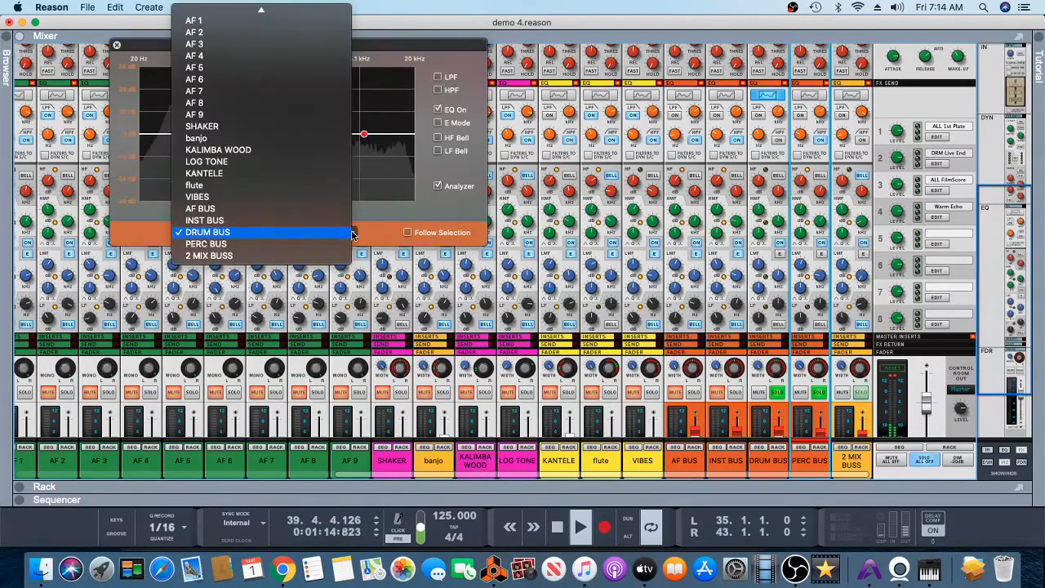
click(264, 243)
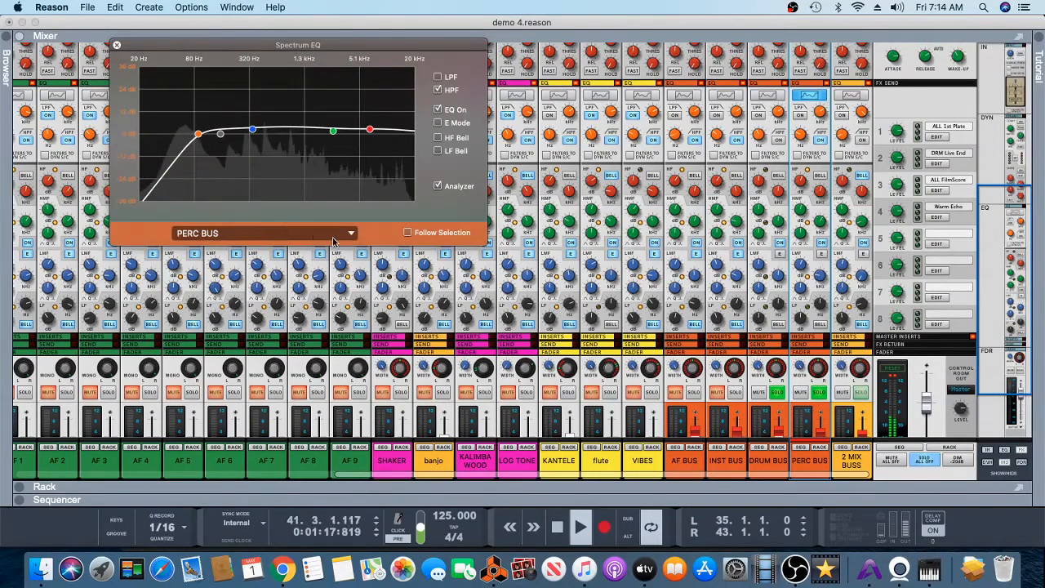
click(774, 395)
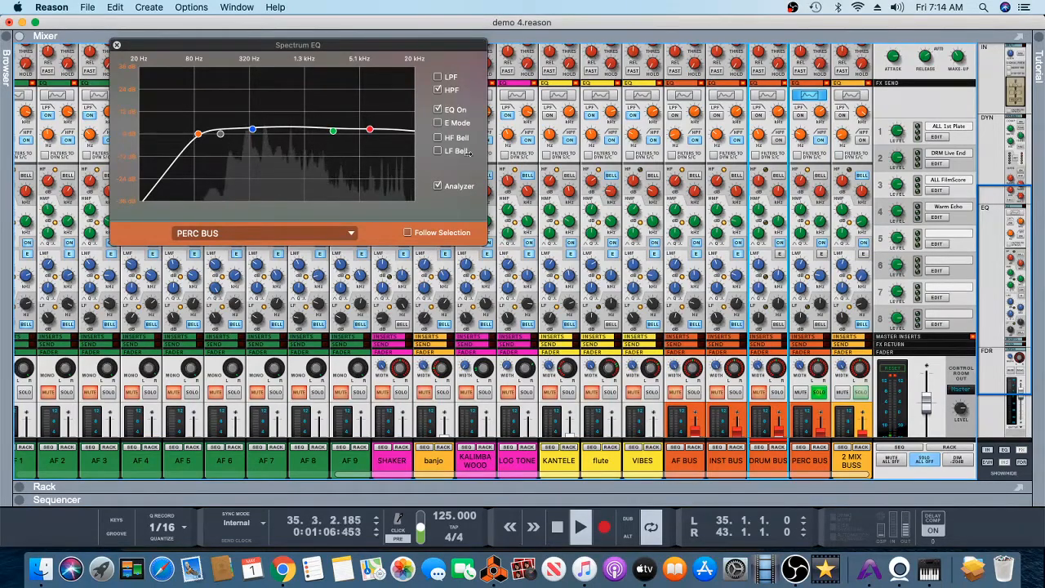
click(439, 110)
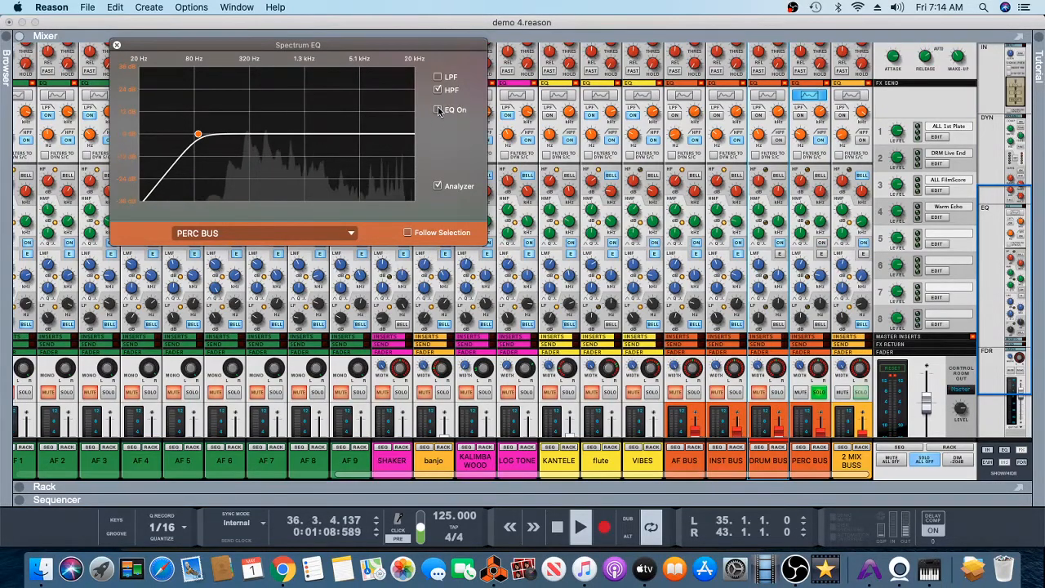
click(439, 109)
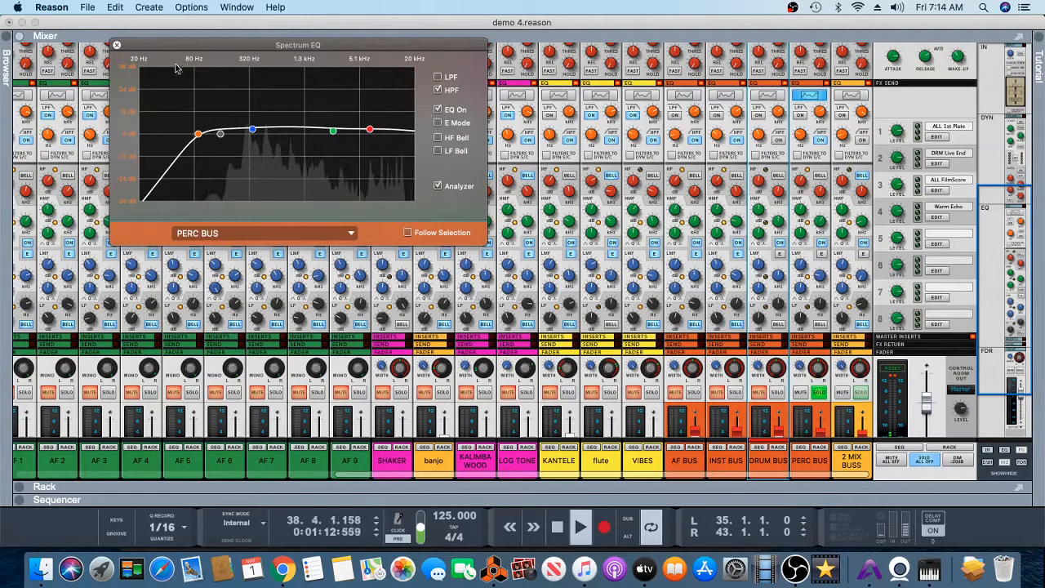
Close the Spectrum EQ window, clear the PERC BUS solo and stop playback.
click(117, 46)
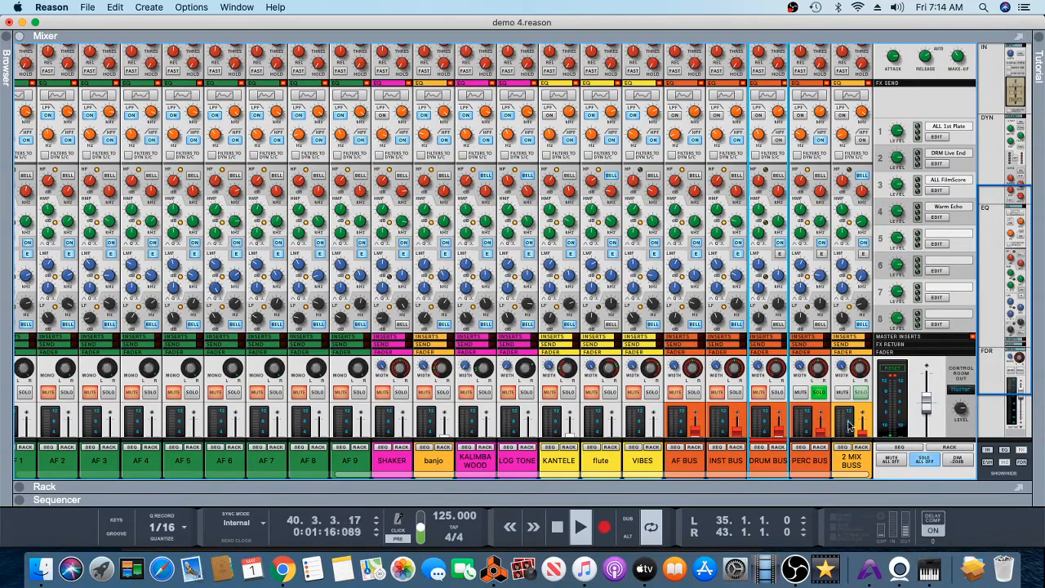
click(819, 393)
click(562, 526)
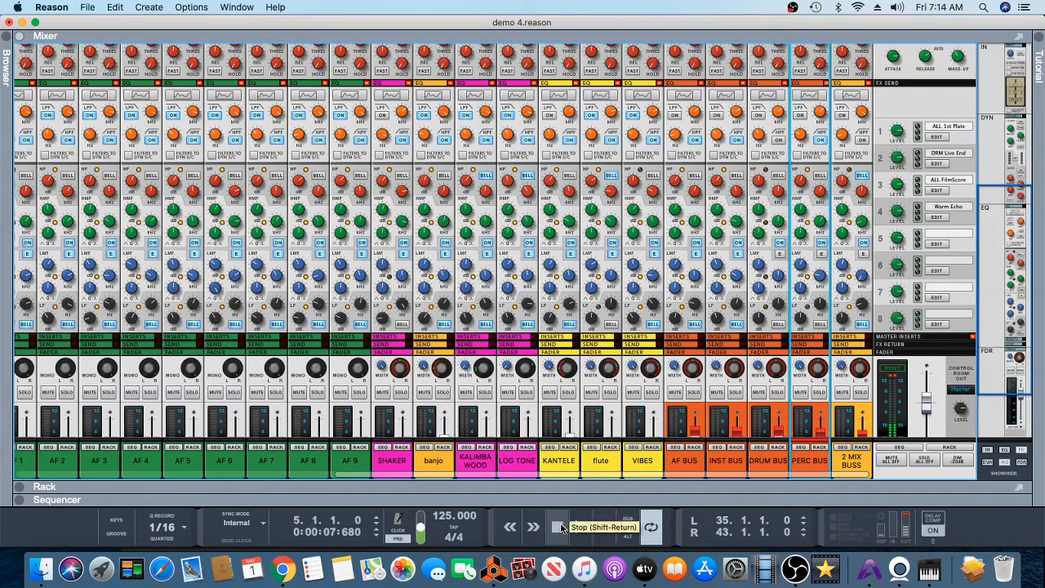
Look over the bus compressor settings, and play the song with AF BUS soloed.
scroll(808, 284, up, 3)
scroll(810, 284, up, 3)
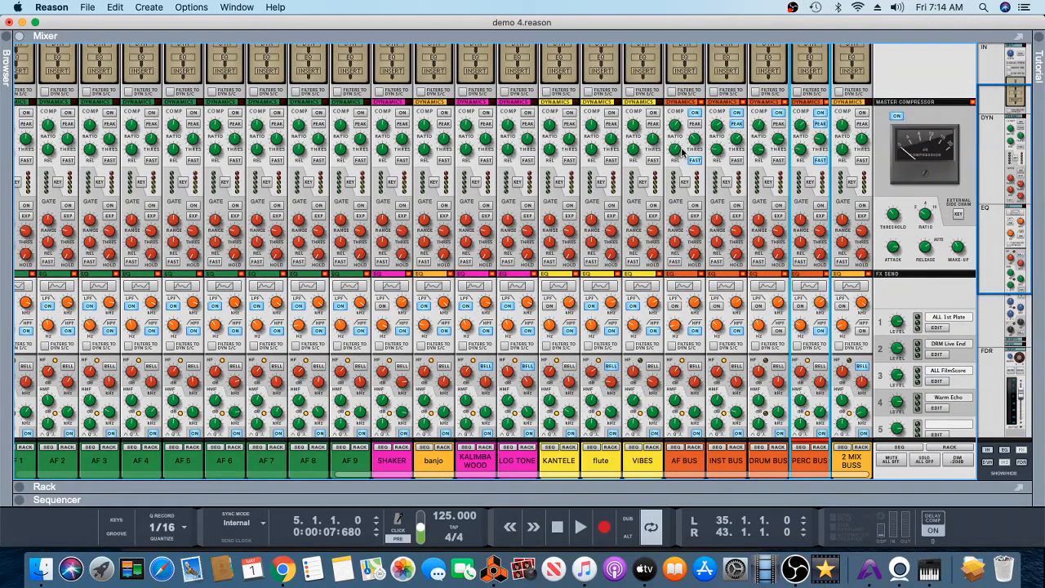
scroll(707, 437, down, 5)
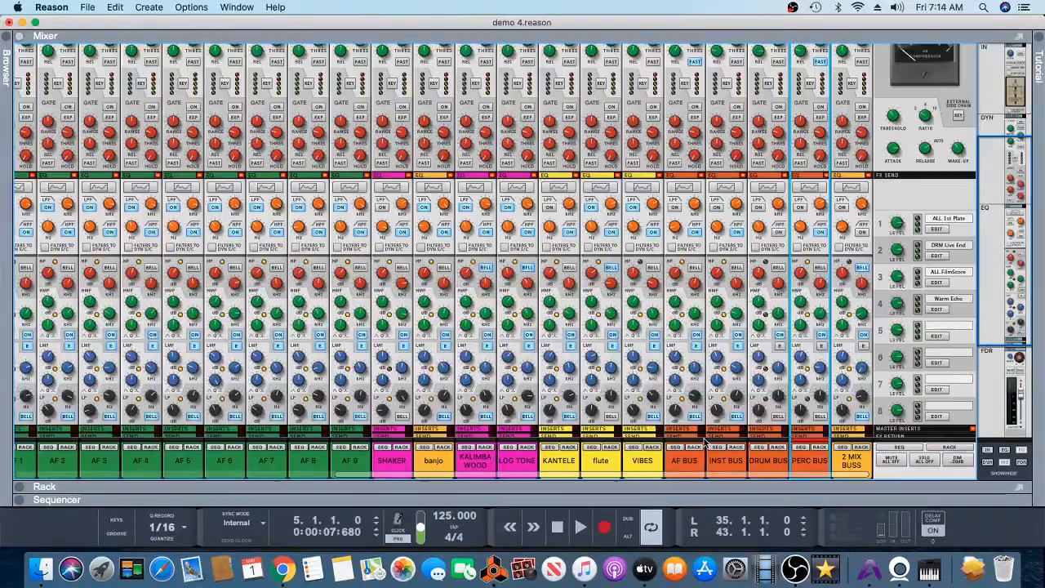
scroll(698, 478, down, 3)
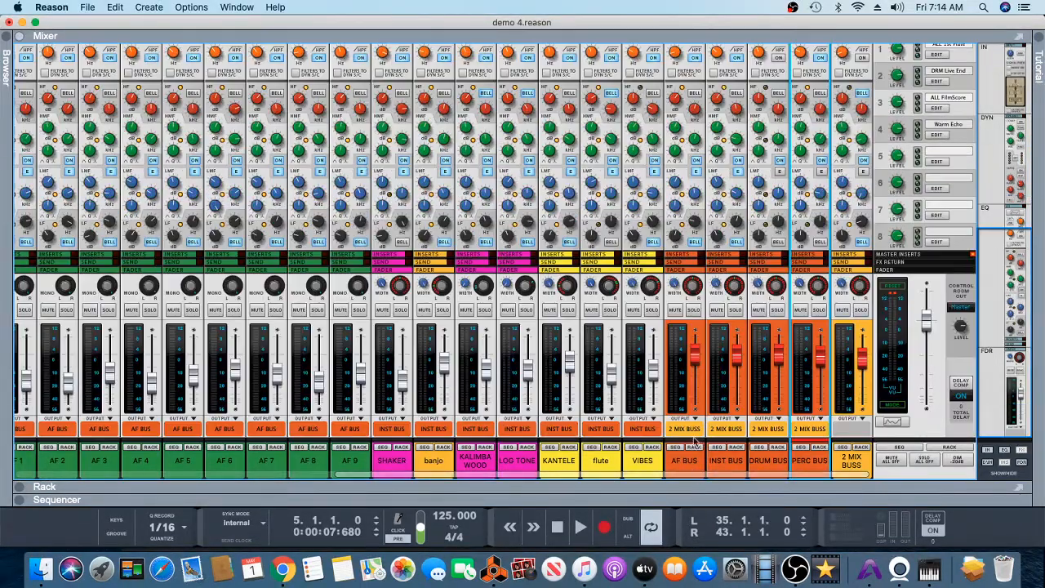
click(694, 312)
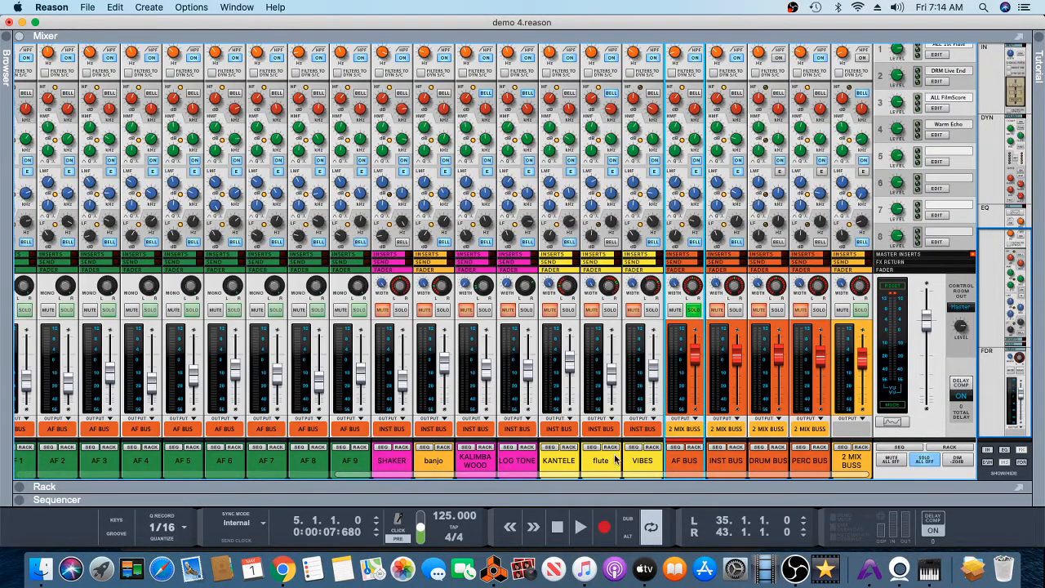
click(580, 527)
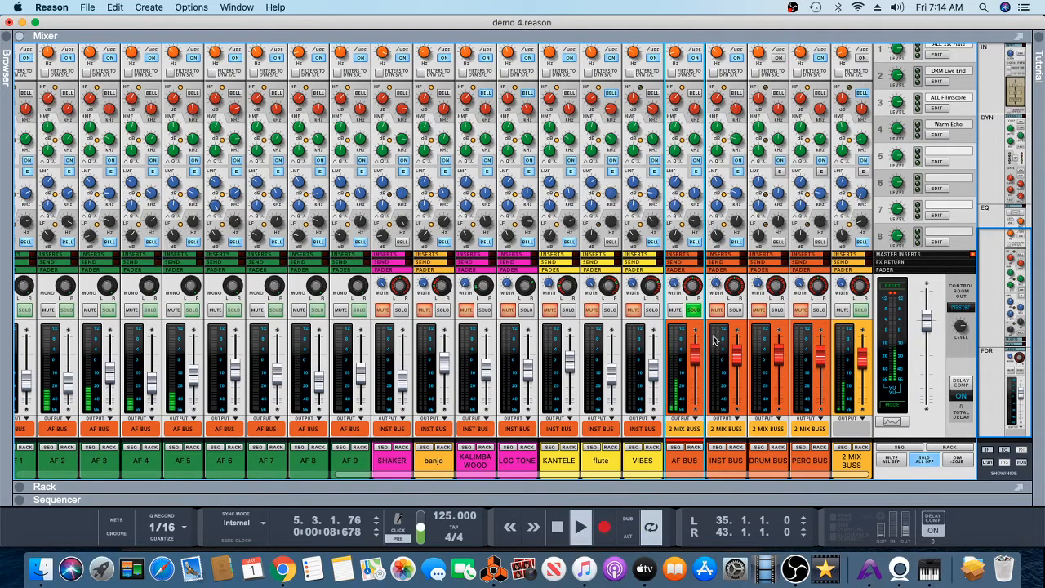
Compare the AF BUS channel compressor off and on during playback.
scroll(713, 339, up, 5)
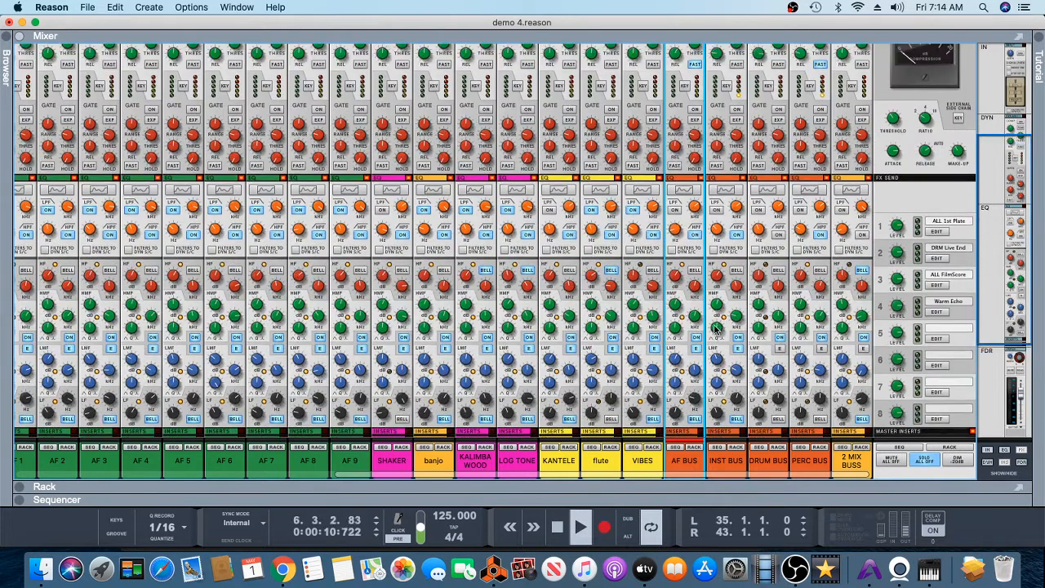
scroll(715, 327, up, 2)
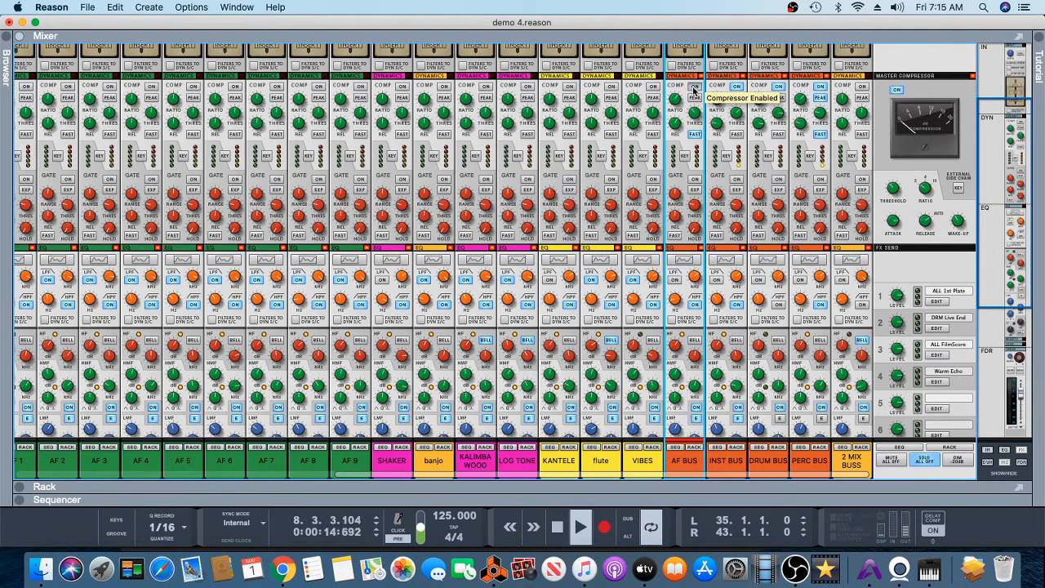
click(694, 88)
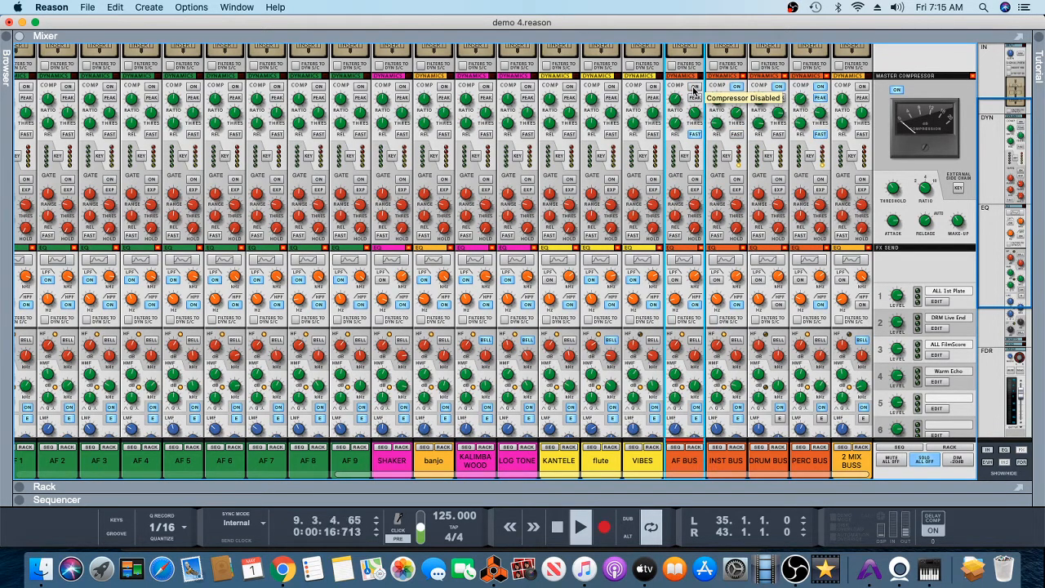
click(694, 87)
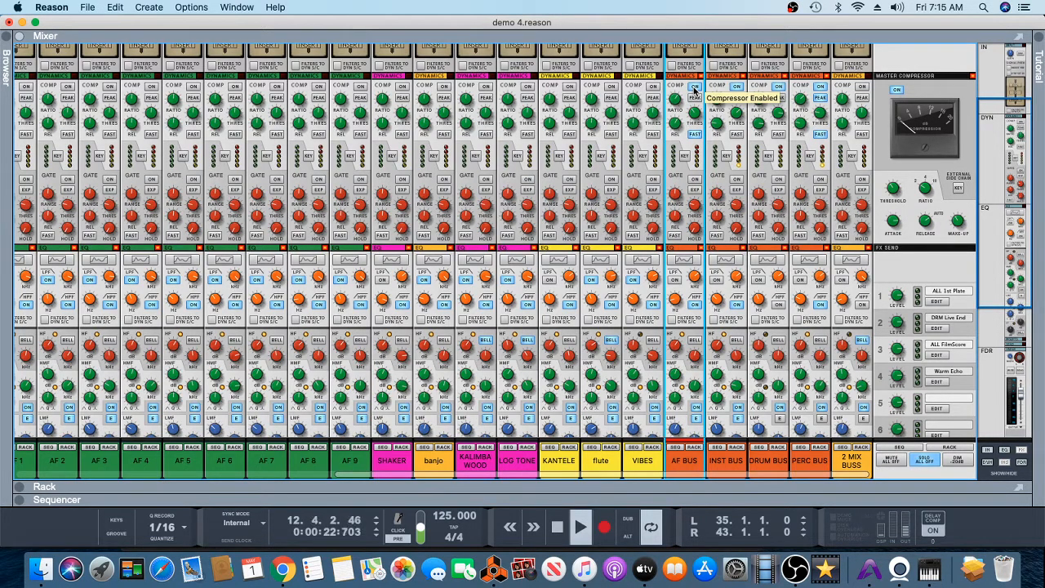
Move the solo from AF BUS to INST BUS and compare the INST BUS channel compressor off and on during playback.
scroll(676, 209, down, 3)
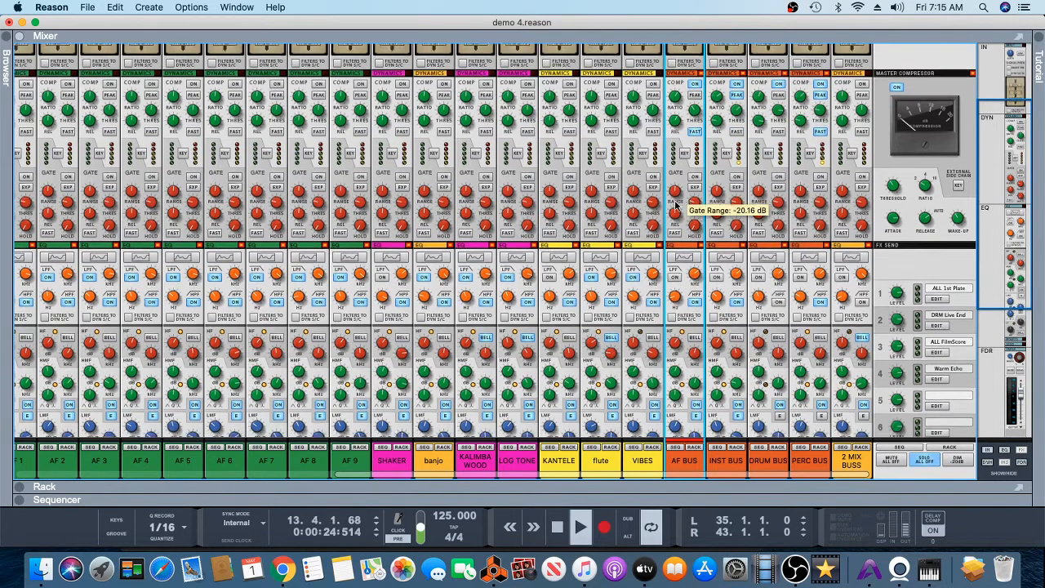
scroll(676, 209, down, 4)
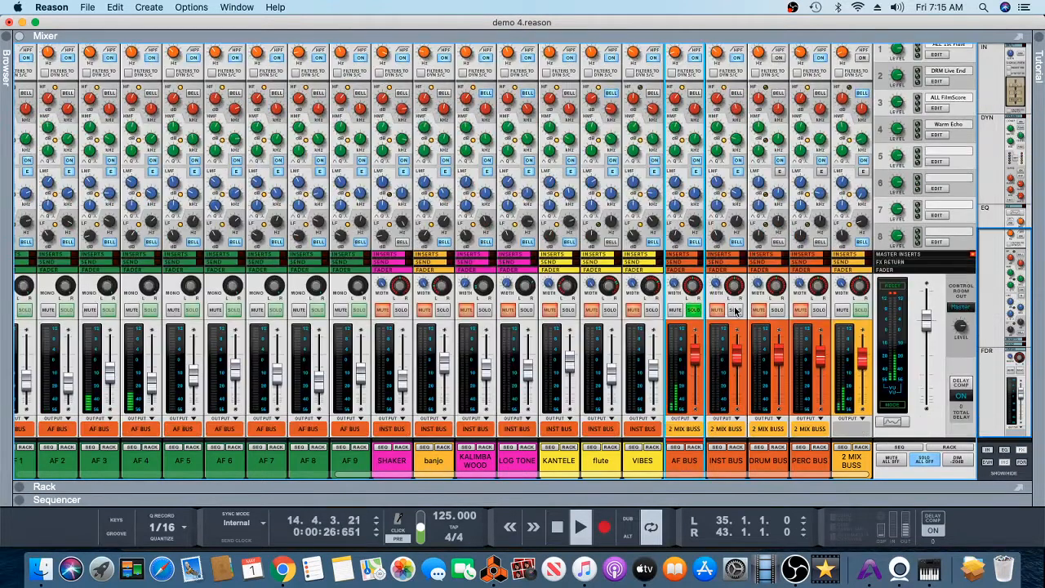
click(694, 311)
scroll(735, 245, up, 5)
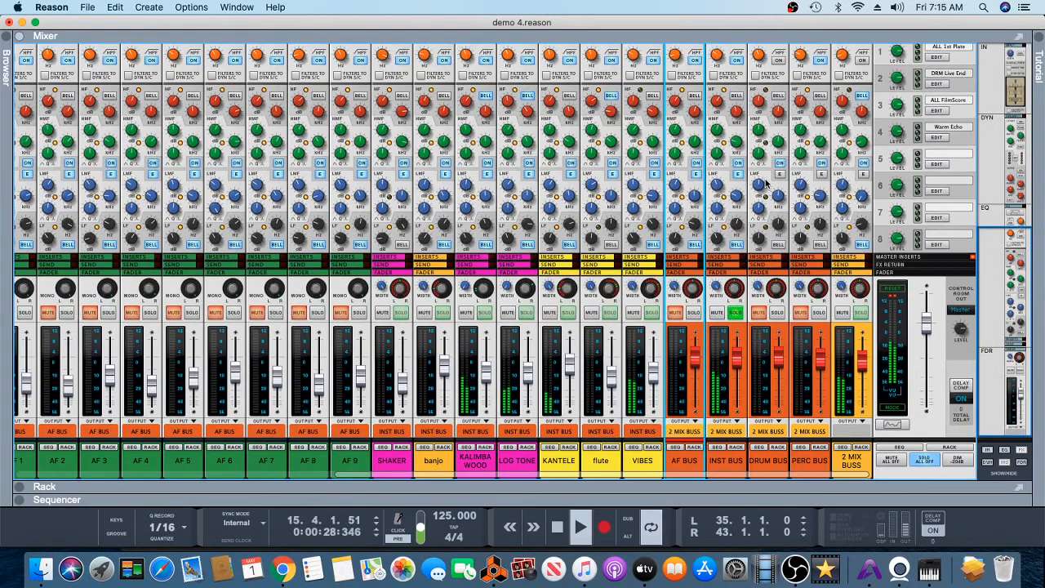
scroll(766, 181, up, 2)
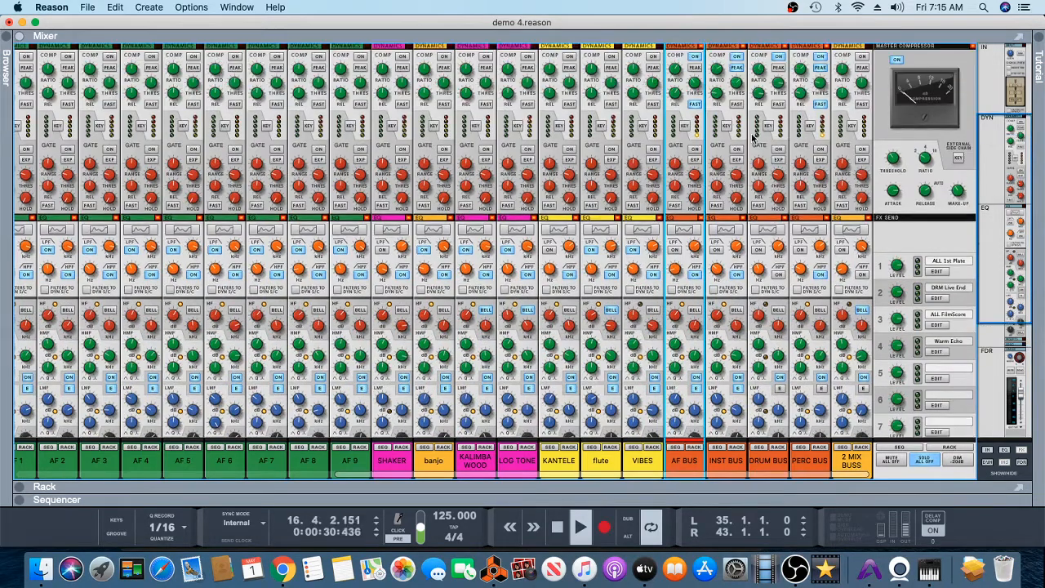
click(736, 60)
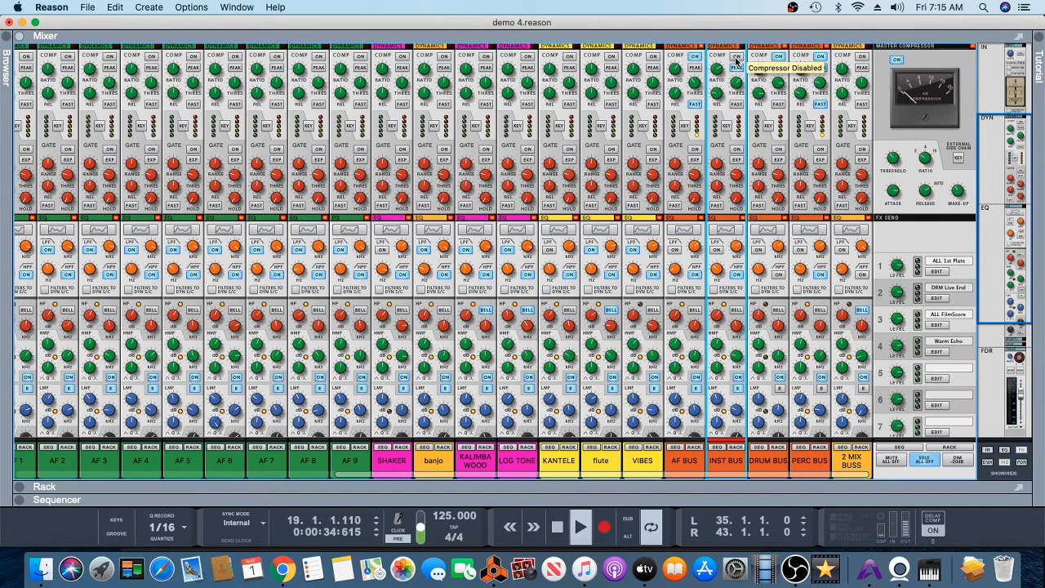
click(736, 61)
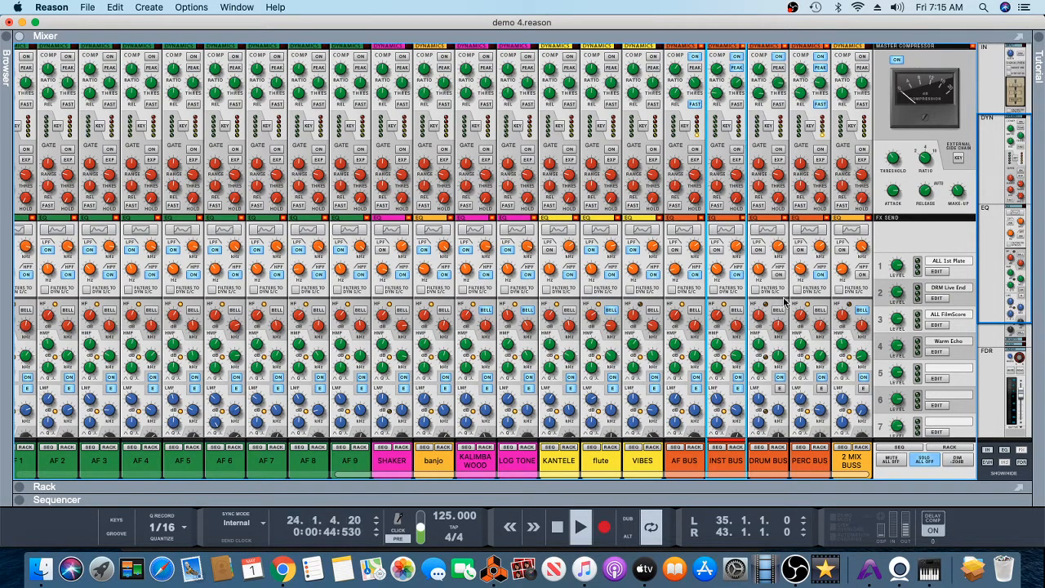
Move the solo from INST BUS to DRUM BUS and compare the DRUM BUS channel compressor off and on during playback.
scroll(776, 279, down, 6)
scroll(776, 276, down, 1)
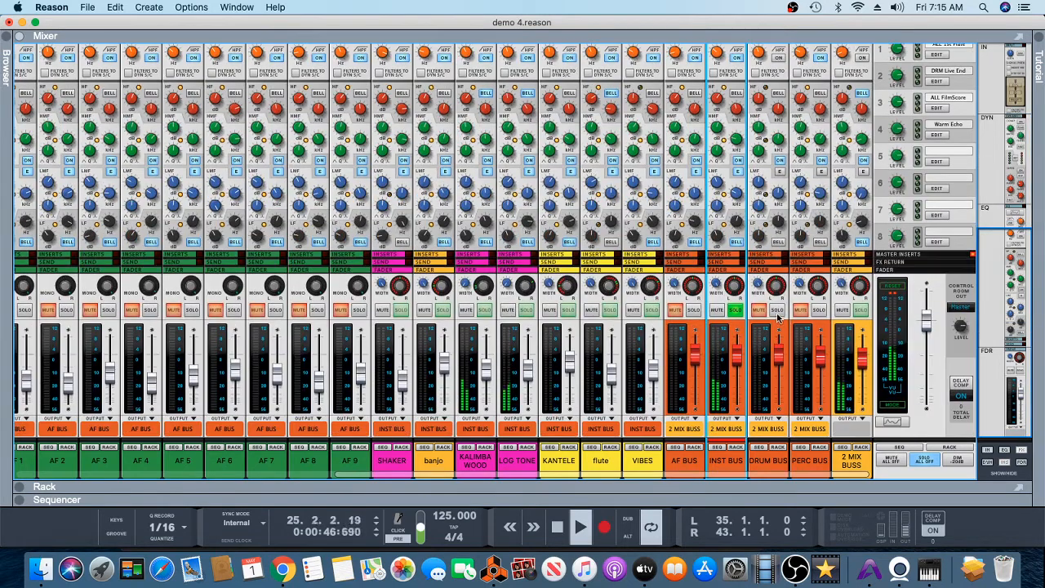
click(732, 313)
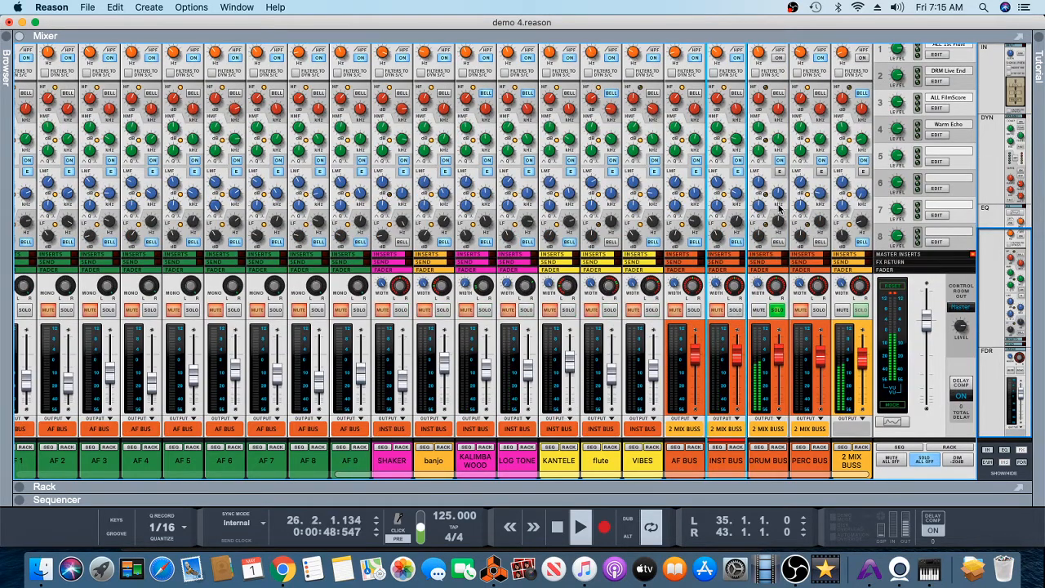
scroll(760, 245, up, 8)
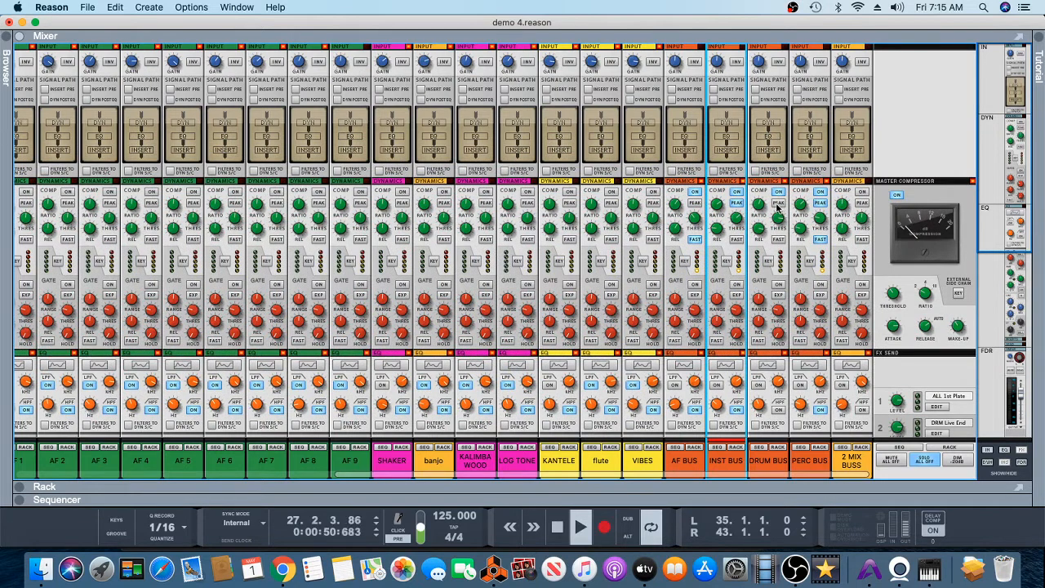
click(780, 194)
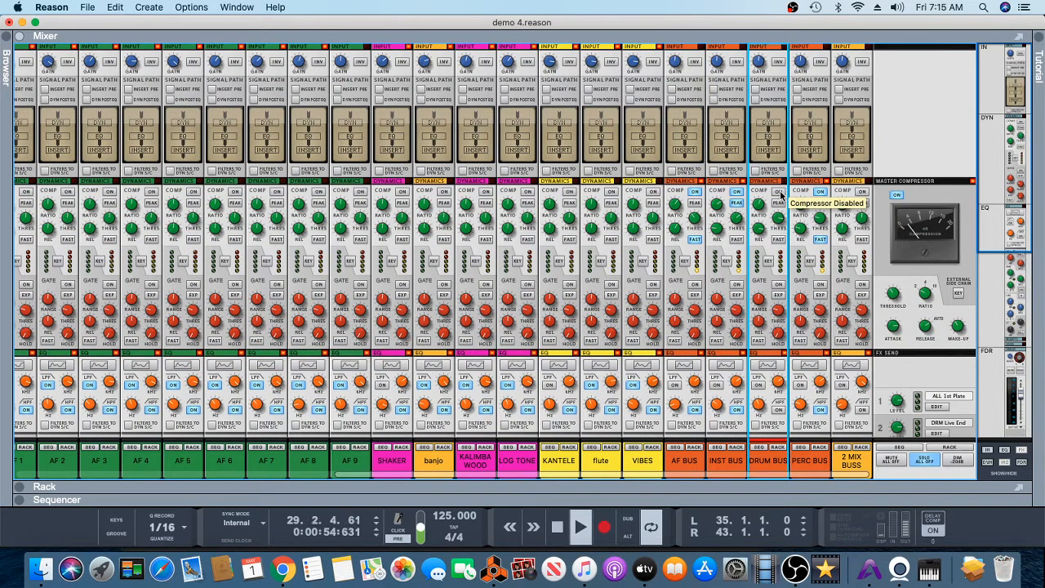
click(779, 193)
Move the solo from DRUM BUS to PERC BUS and compare the PERC BUS channel compressor off and on during playback.
scroll(801, 390, down, 5)
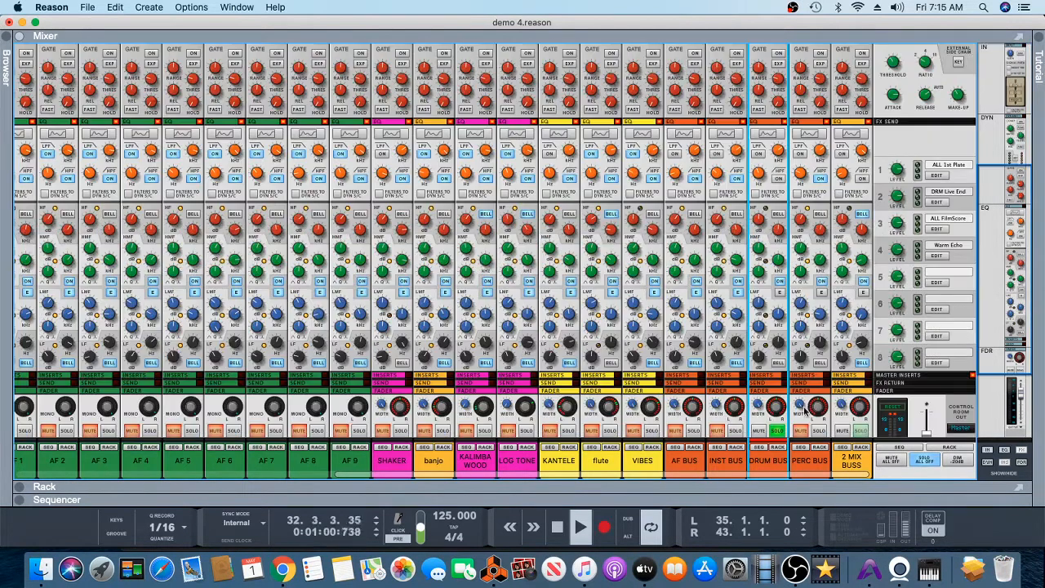
click(817, 430)
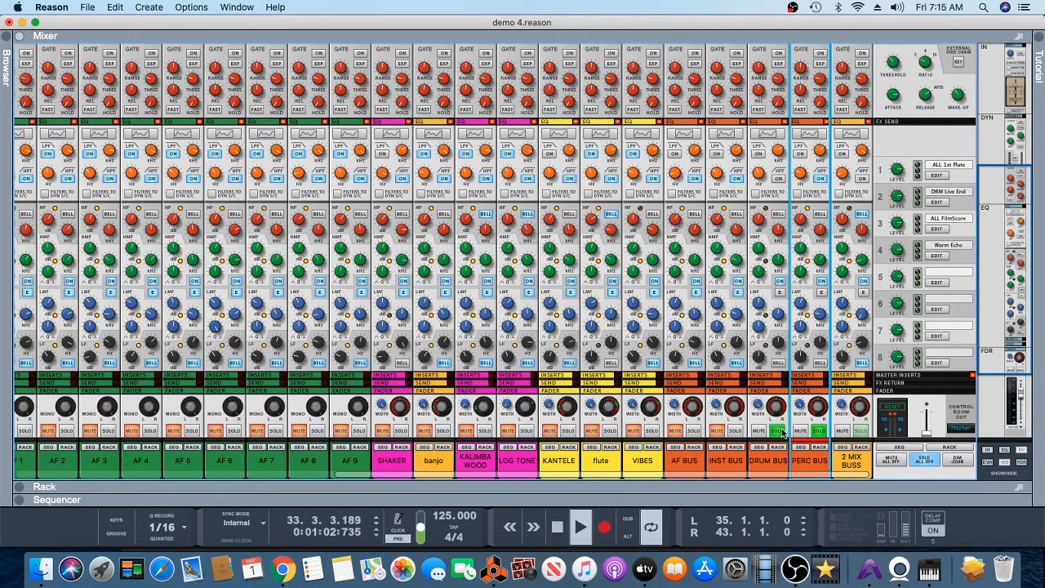
click(782, 433)
scroll(859, 259, up, 5)
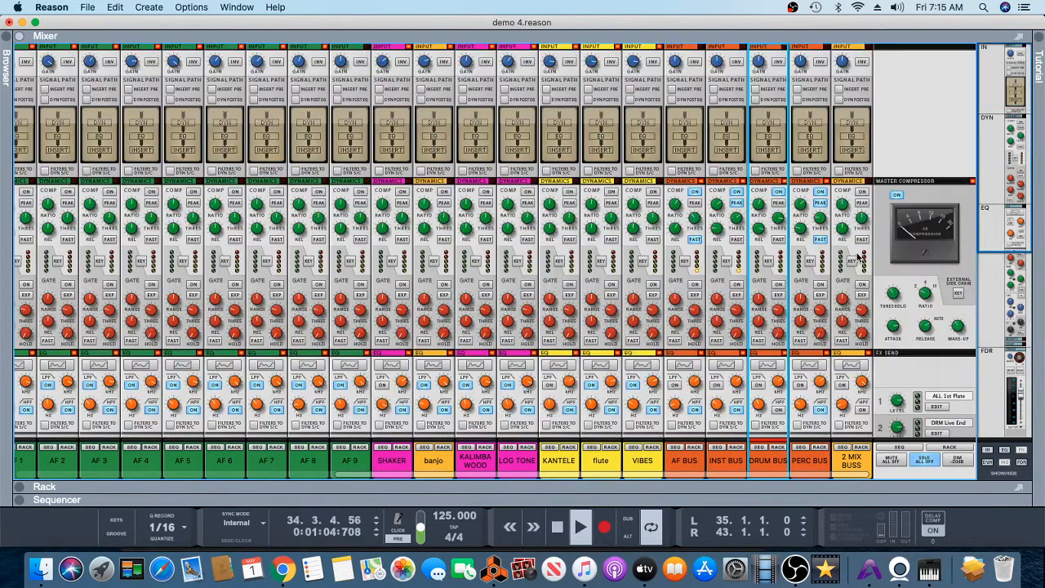
click(821, 193)
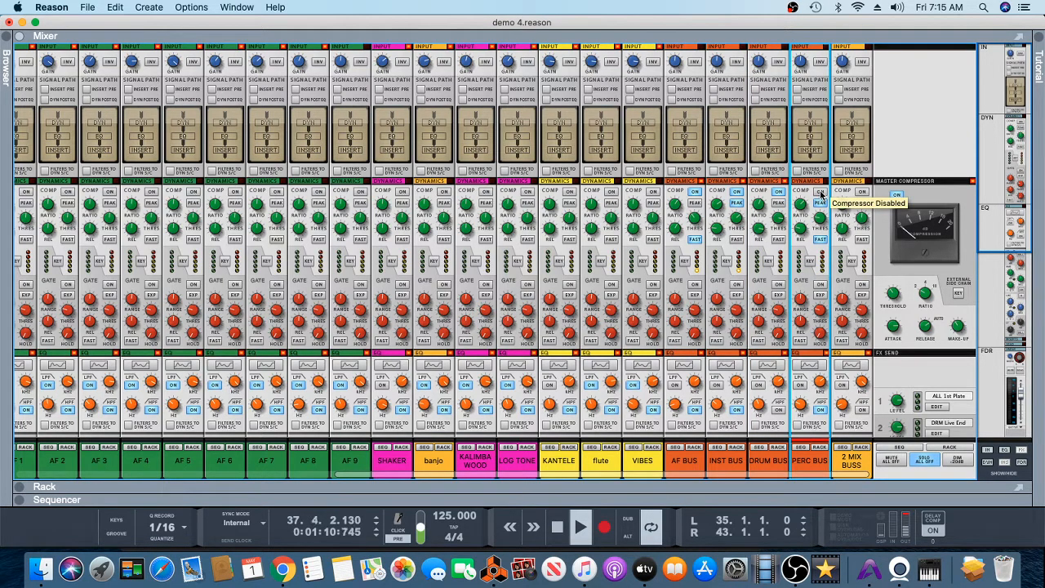
click(821, 193)
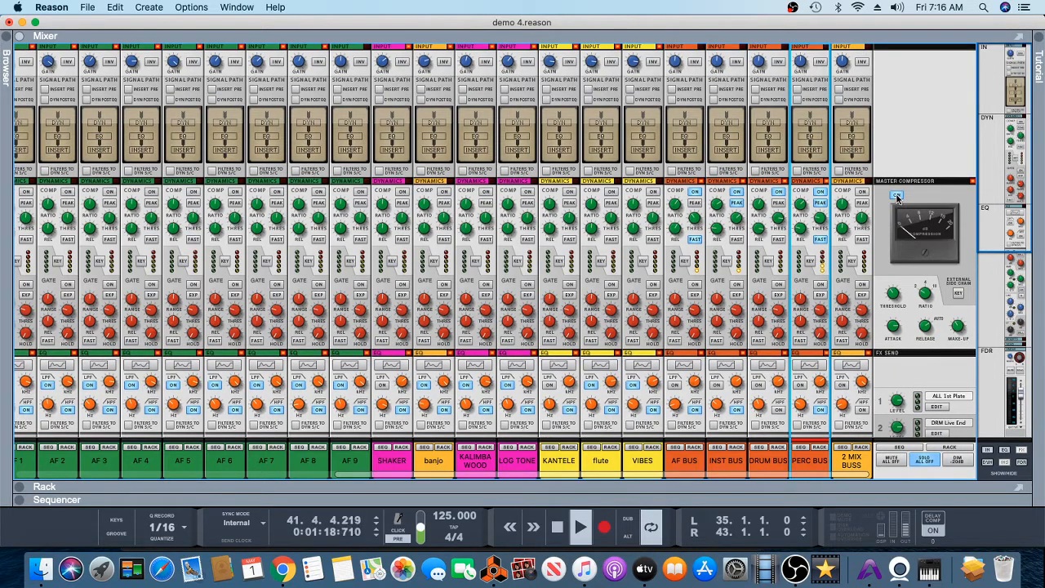
Clear the PERC BUS solo, and solo AF BUS, INST BUS, DRUM BUS and PERC BUS together.
scroll(795, 379, down, 6)
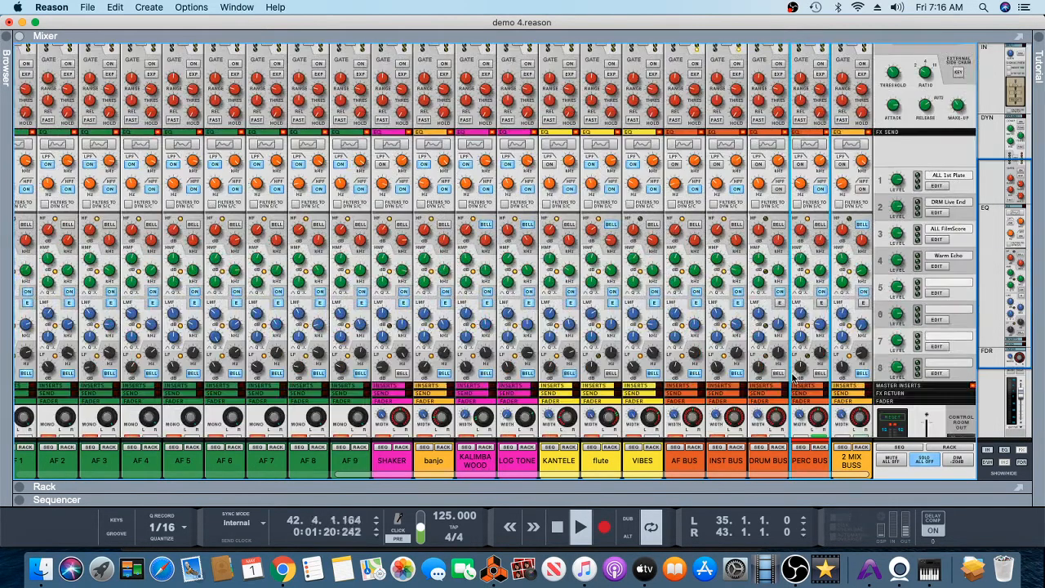
scroll(794, 379, down, 4)
click(817, 356)
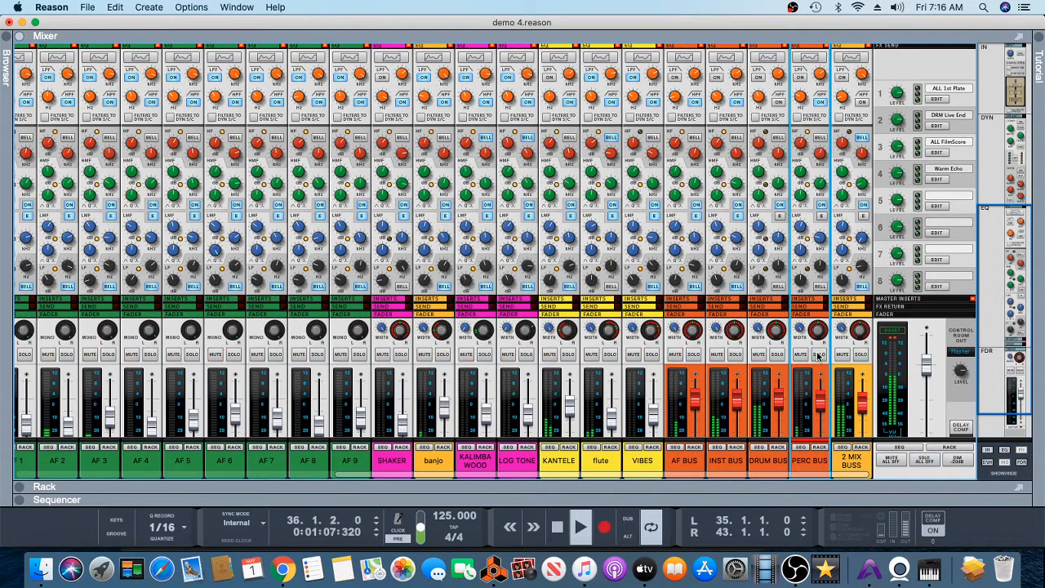
click(694, 354)
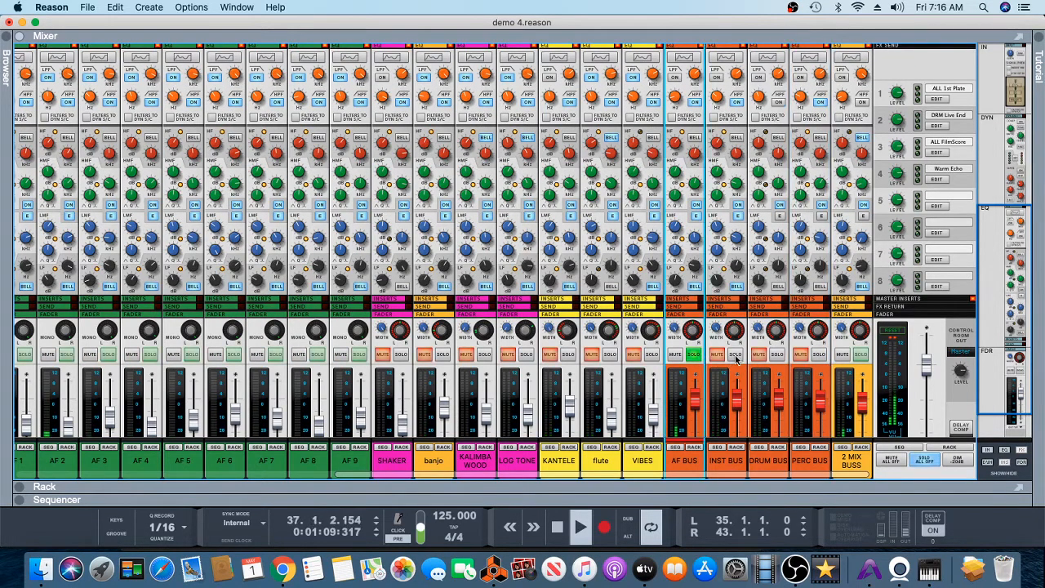
click(736, 354)
click(777, 355)
click(801, 355)
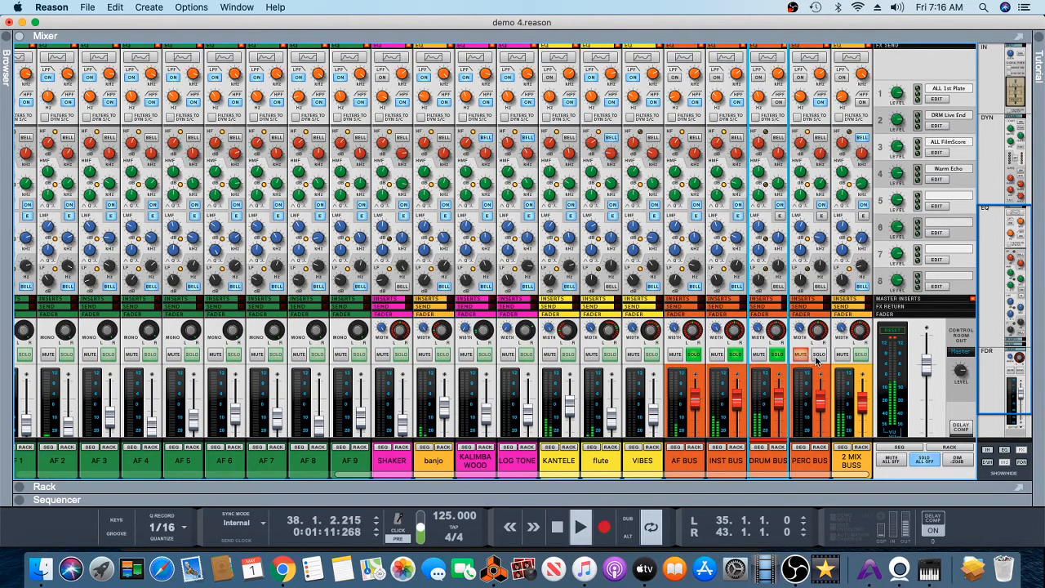
Compare the master compressor off and on with the four buses soloed, leaving it enabled and playback stopped.
scroll(863, 251, up, 1)
scroll(864, 251, up, 5)
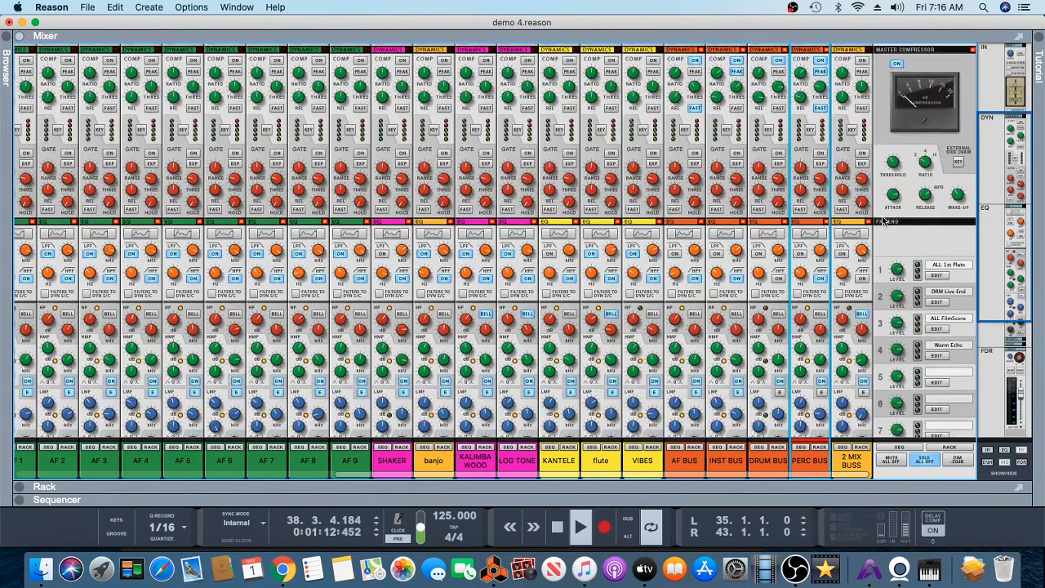
click(896, 65)
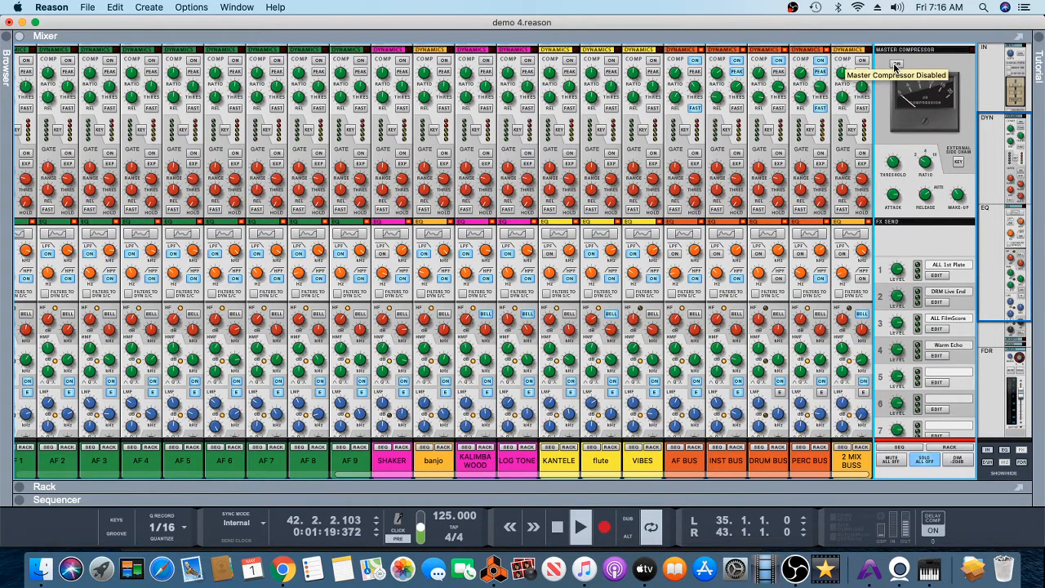
click(557, 526)
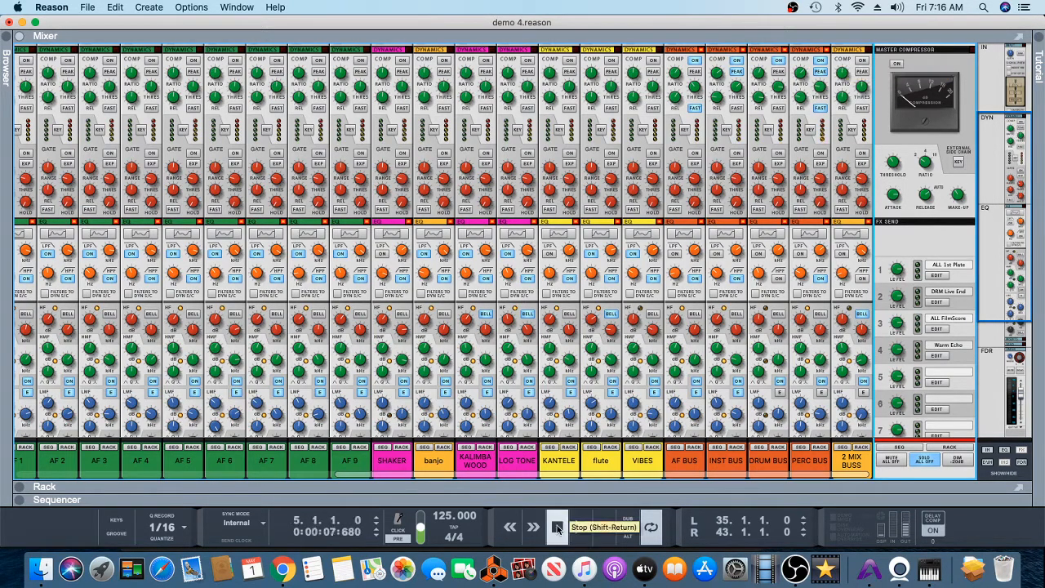
click(896, 64)
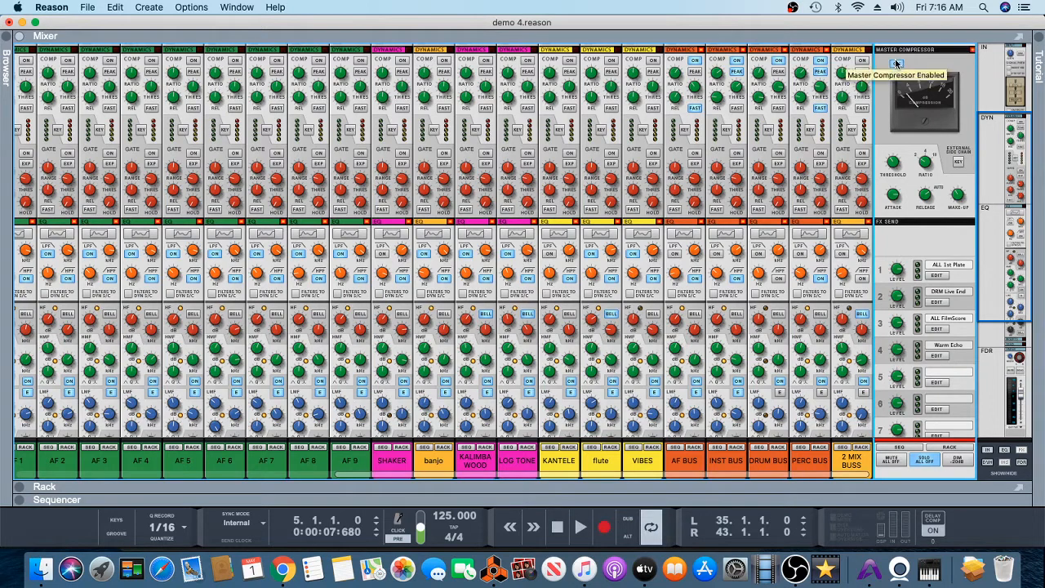
click(582, 527)
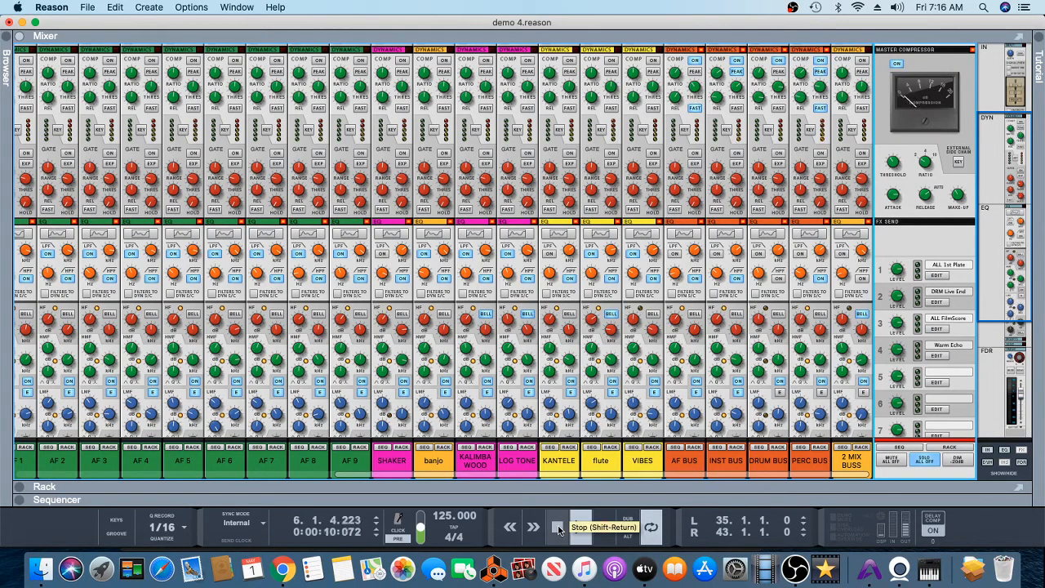
click(559, 530)
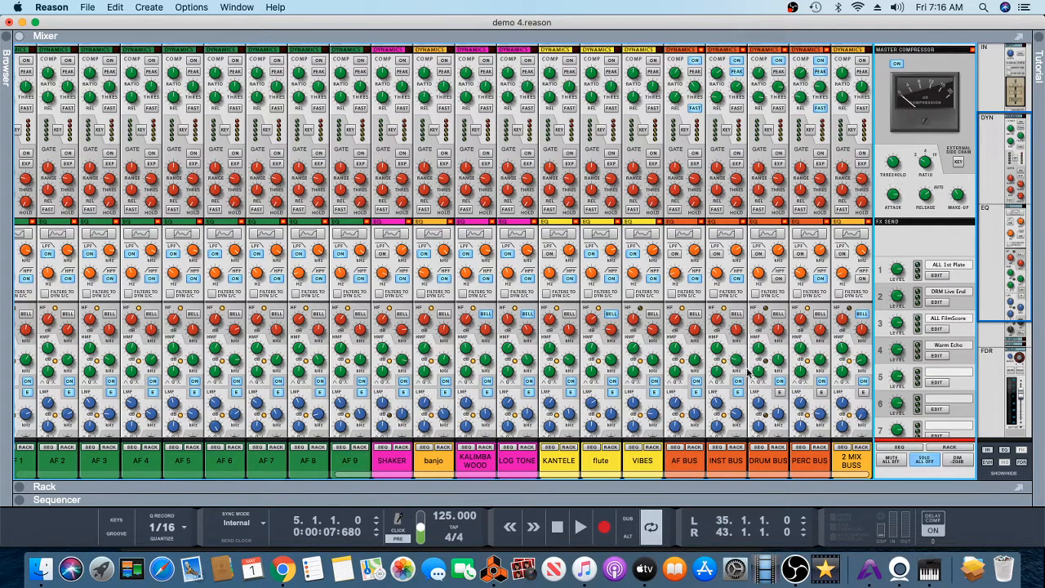
Clear the solo on PERC BUS, DRUM BUS, INST BUS and AF BUS.
scroll(893, 387, down, 5)
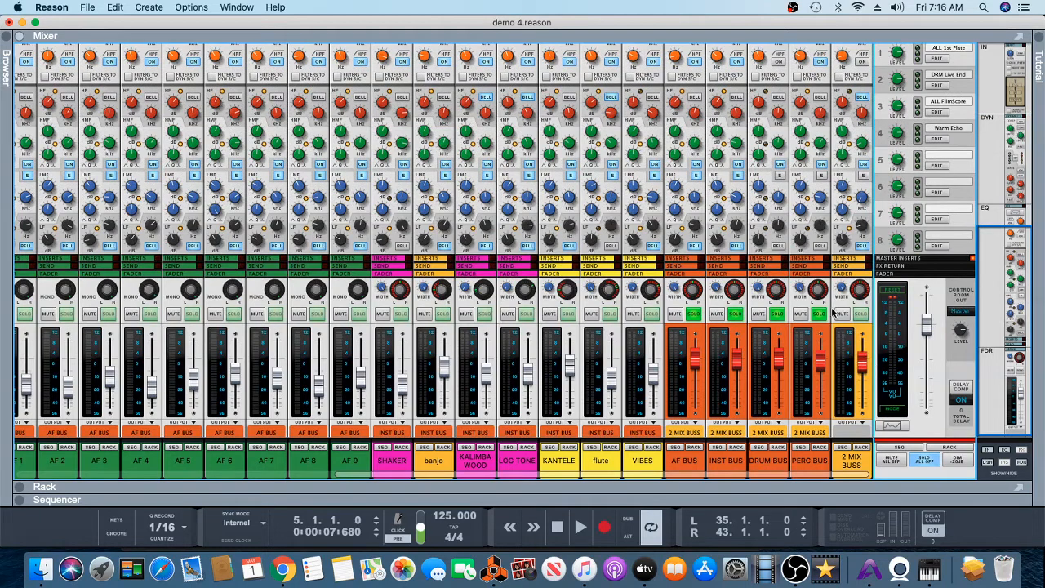
click(819, 315)
click(777, 315)
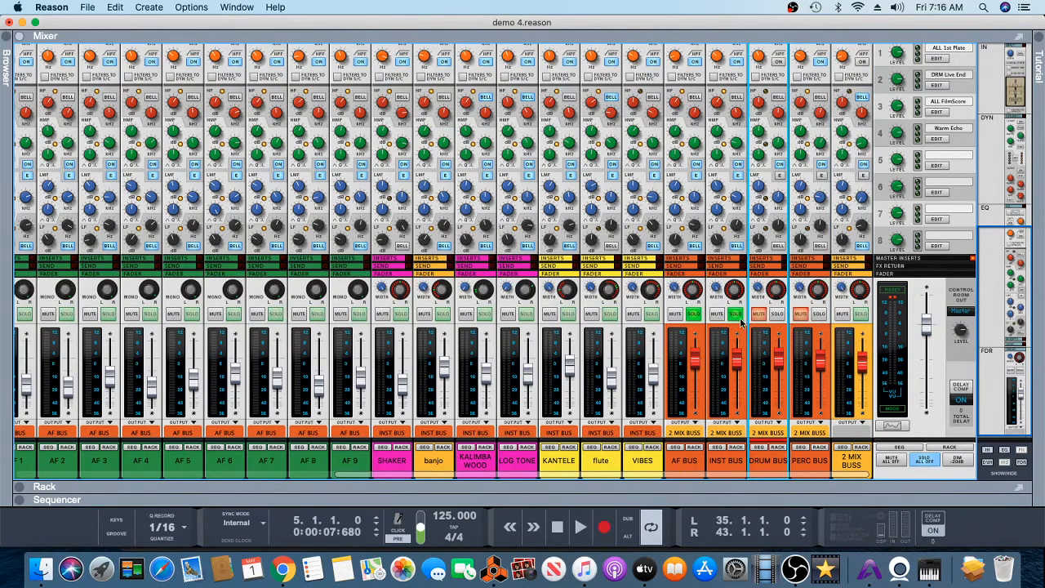
click(735, 315)
click(693, 315)
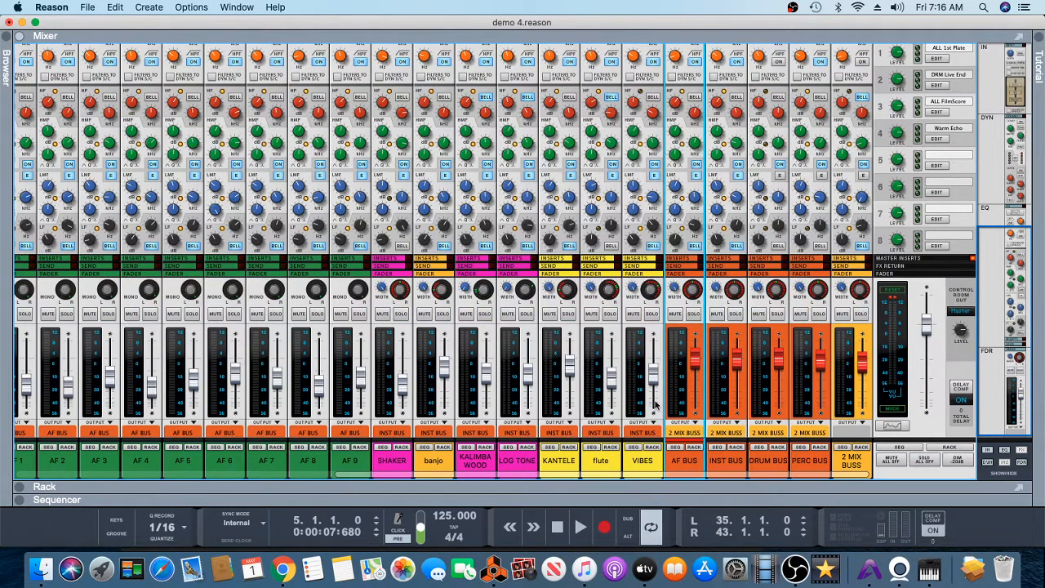
Play the full mix from the start of the song, and stop playback with the position back at the start.
click(561, 531)
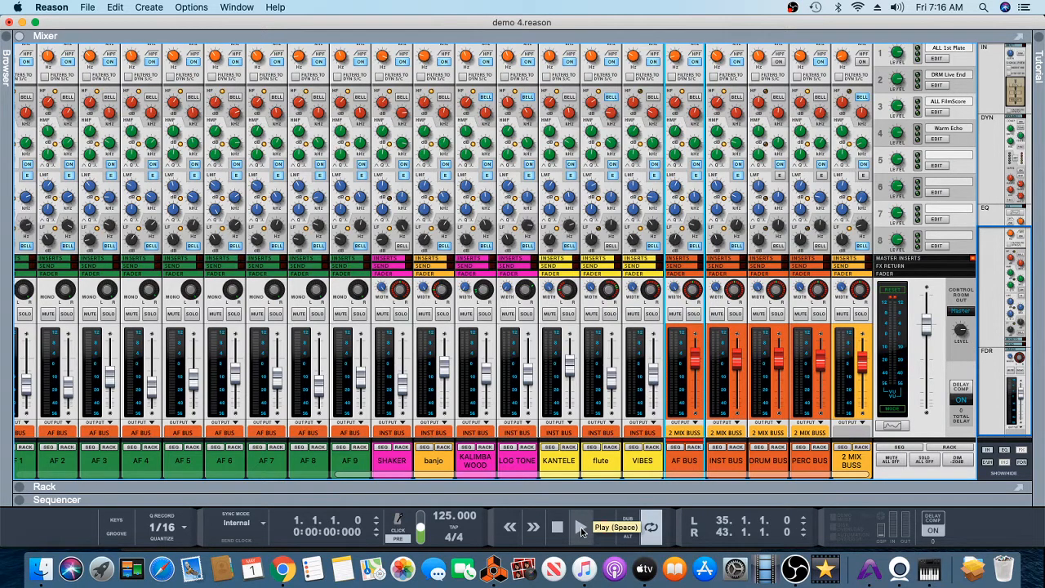
click(582, 530)
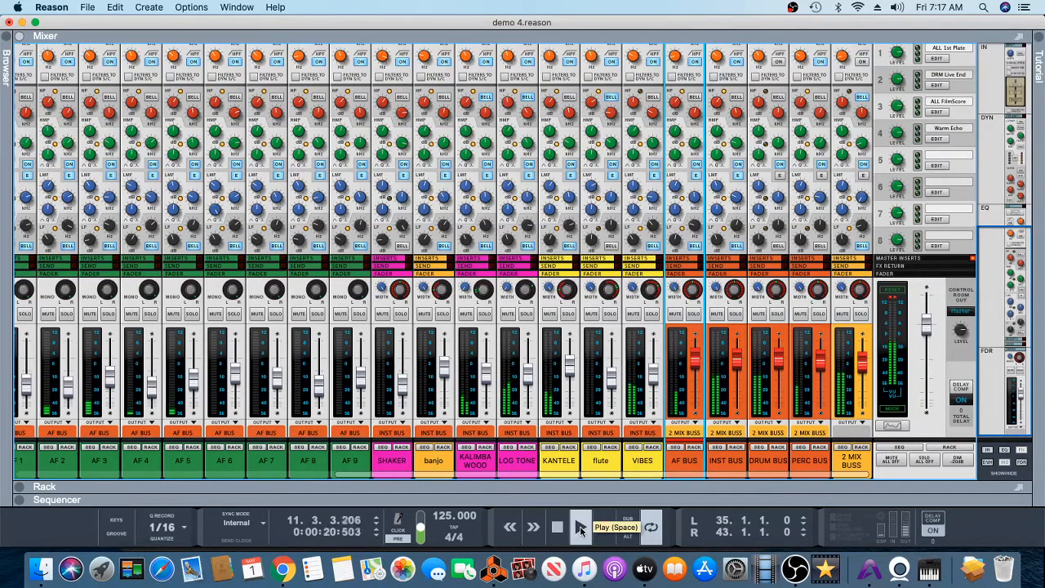
double_click(557, 527)
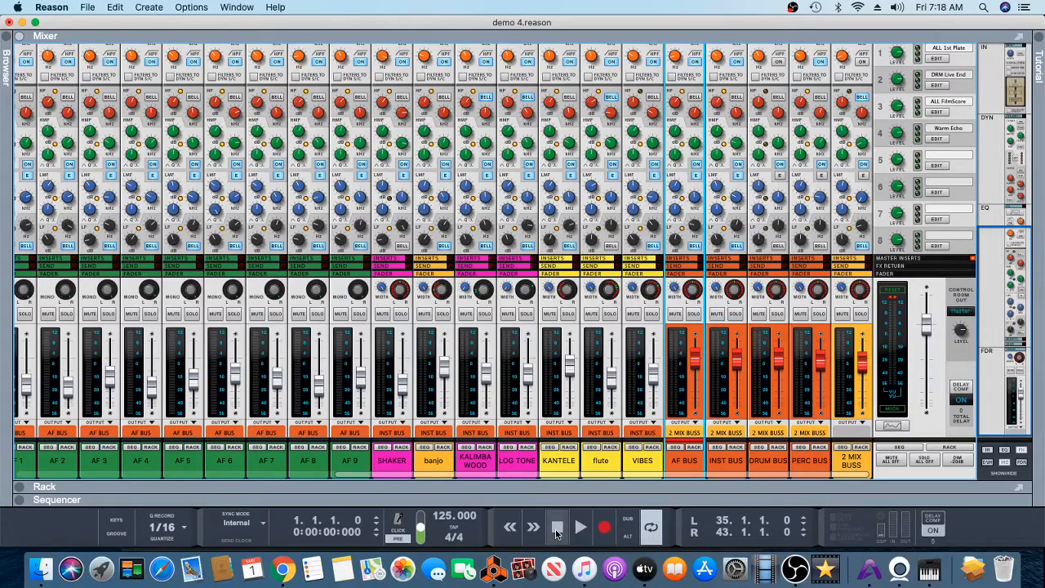
click(795, 570)
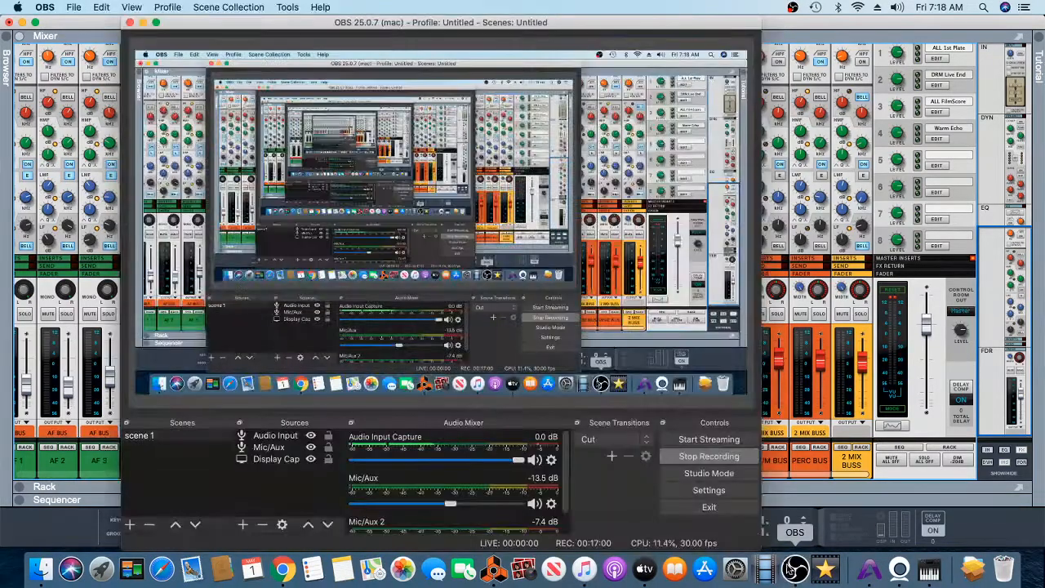
click(710, 457)
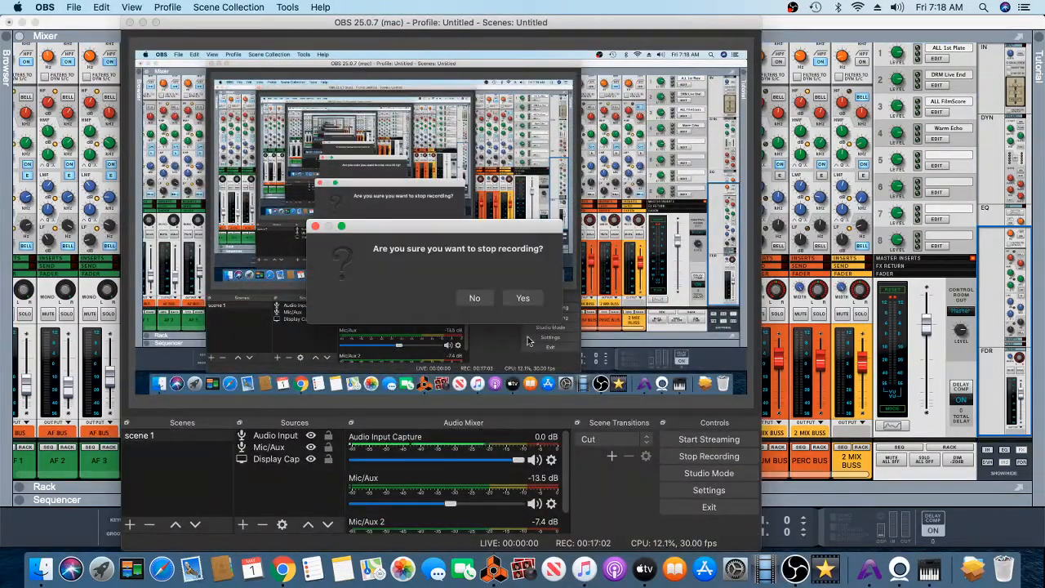